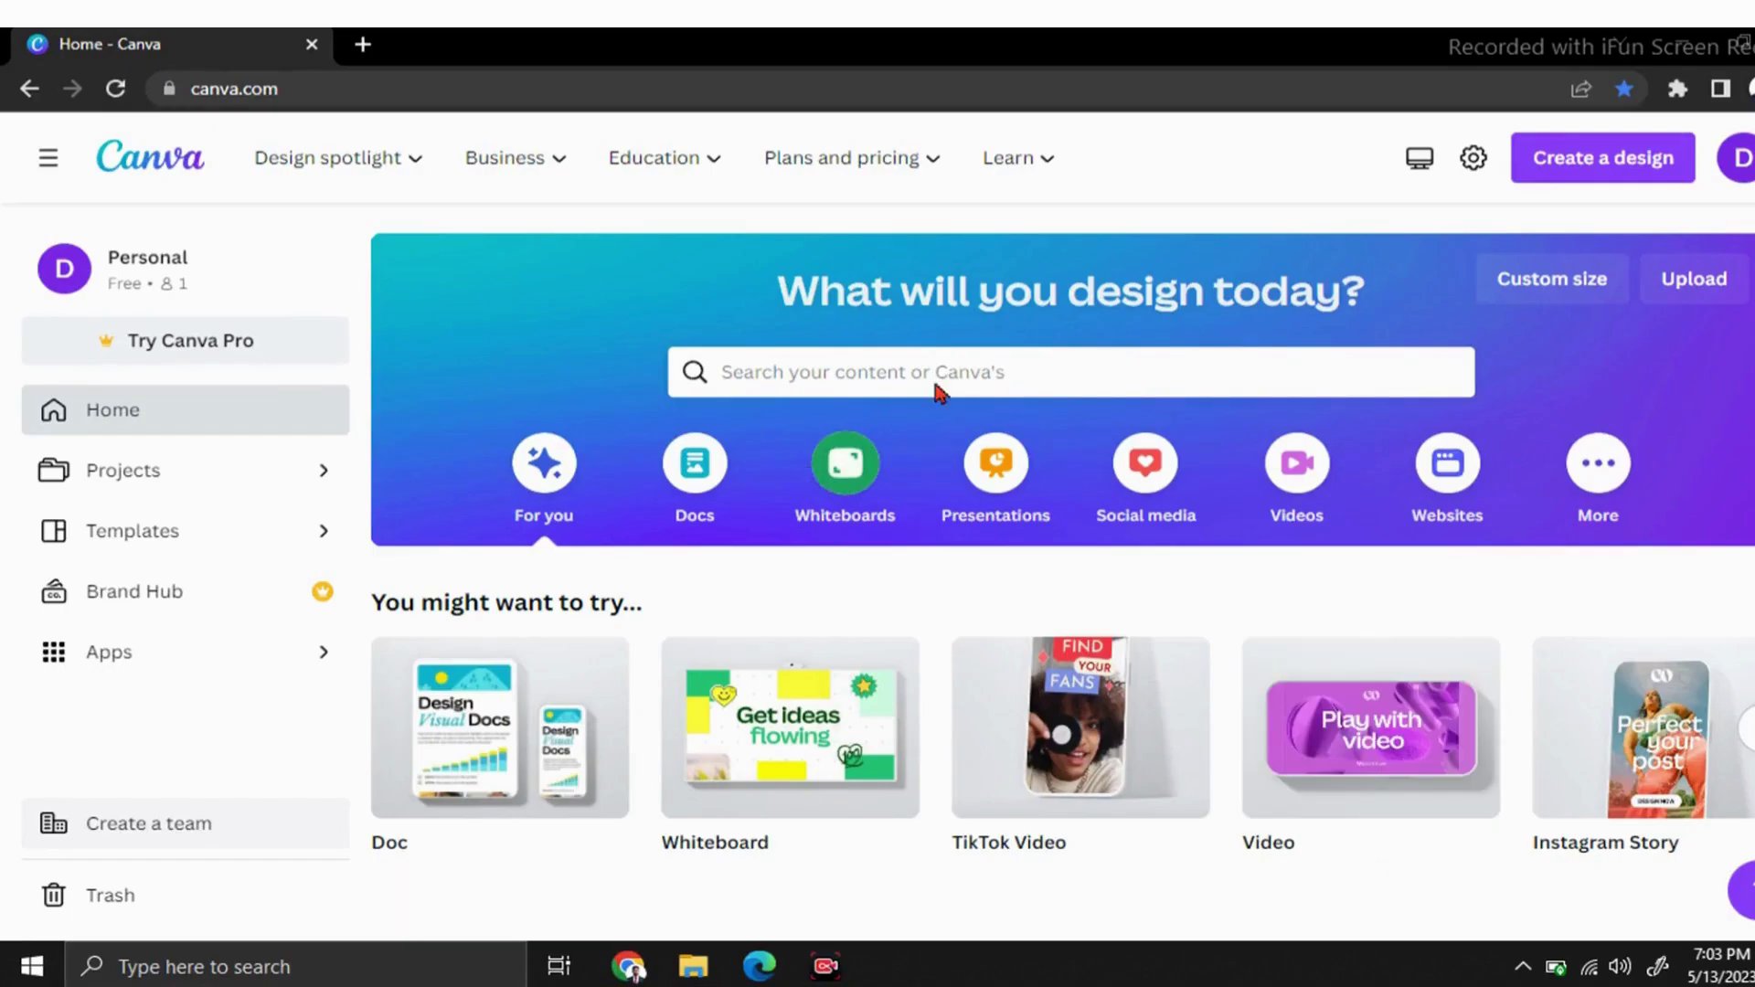
# - Create a new 1080 × 1920 px TikTok Video design, opening as 'Untitled design - Mobile Video'
pyautogui.click(366, 160)
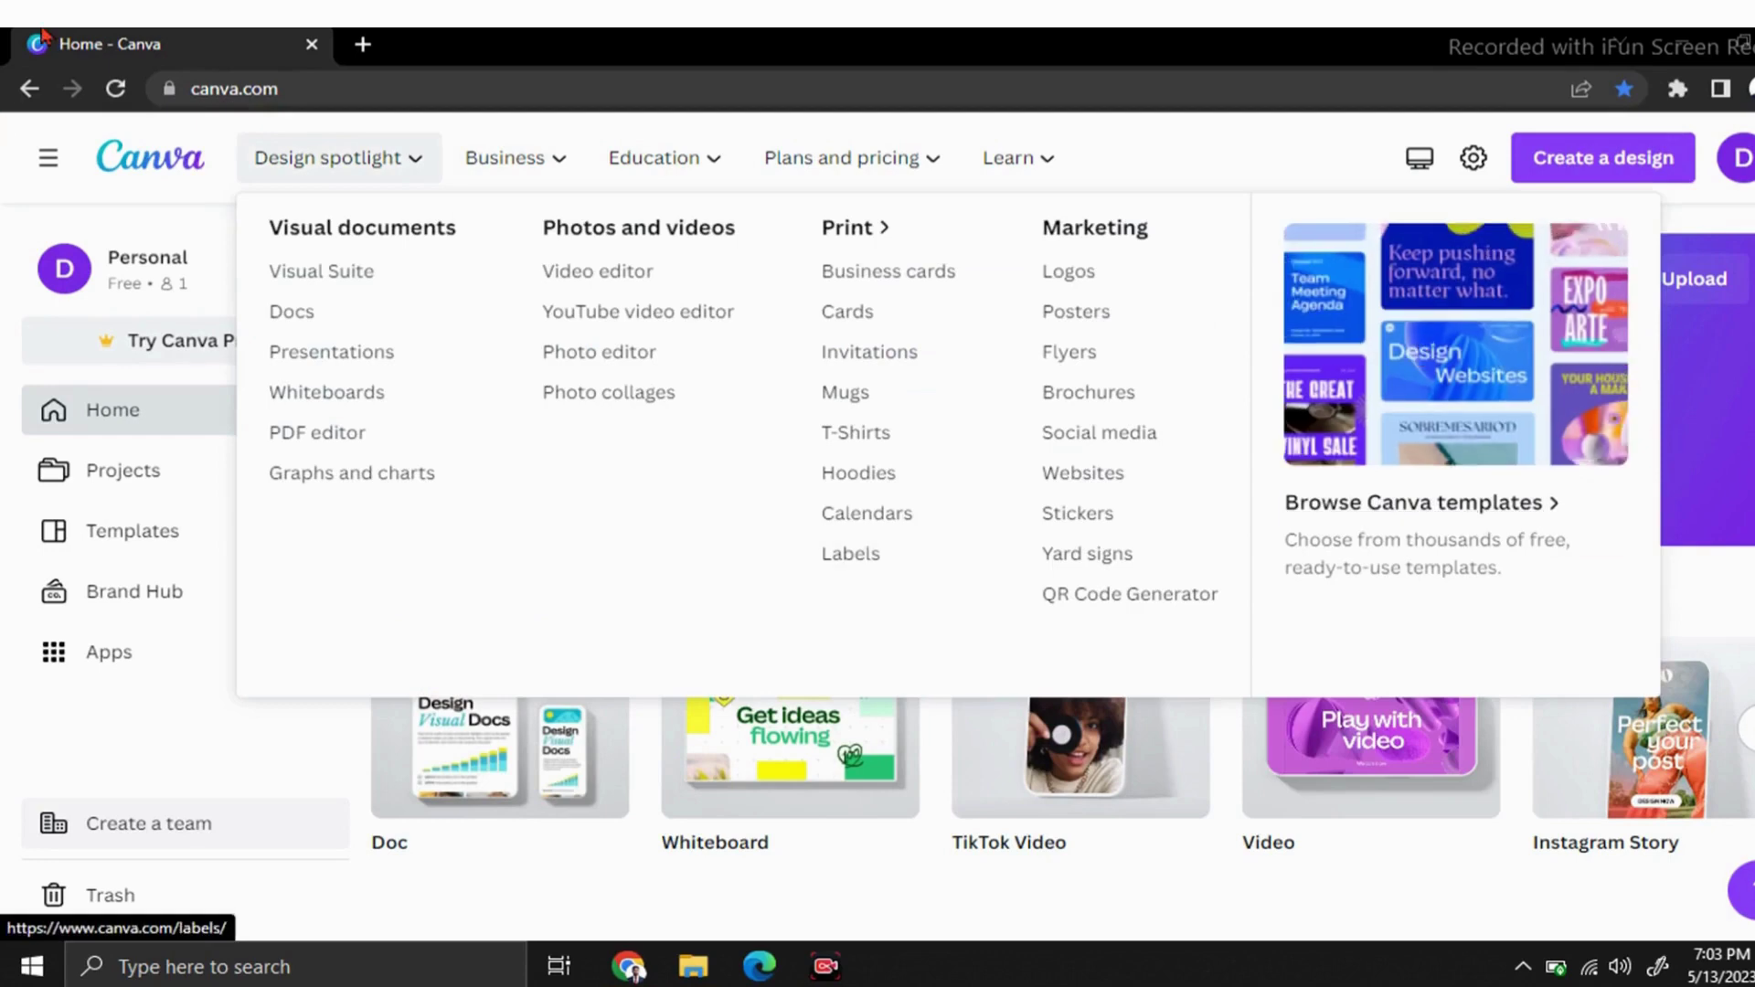
pyautogui.moveTo(321, 165)
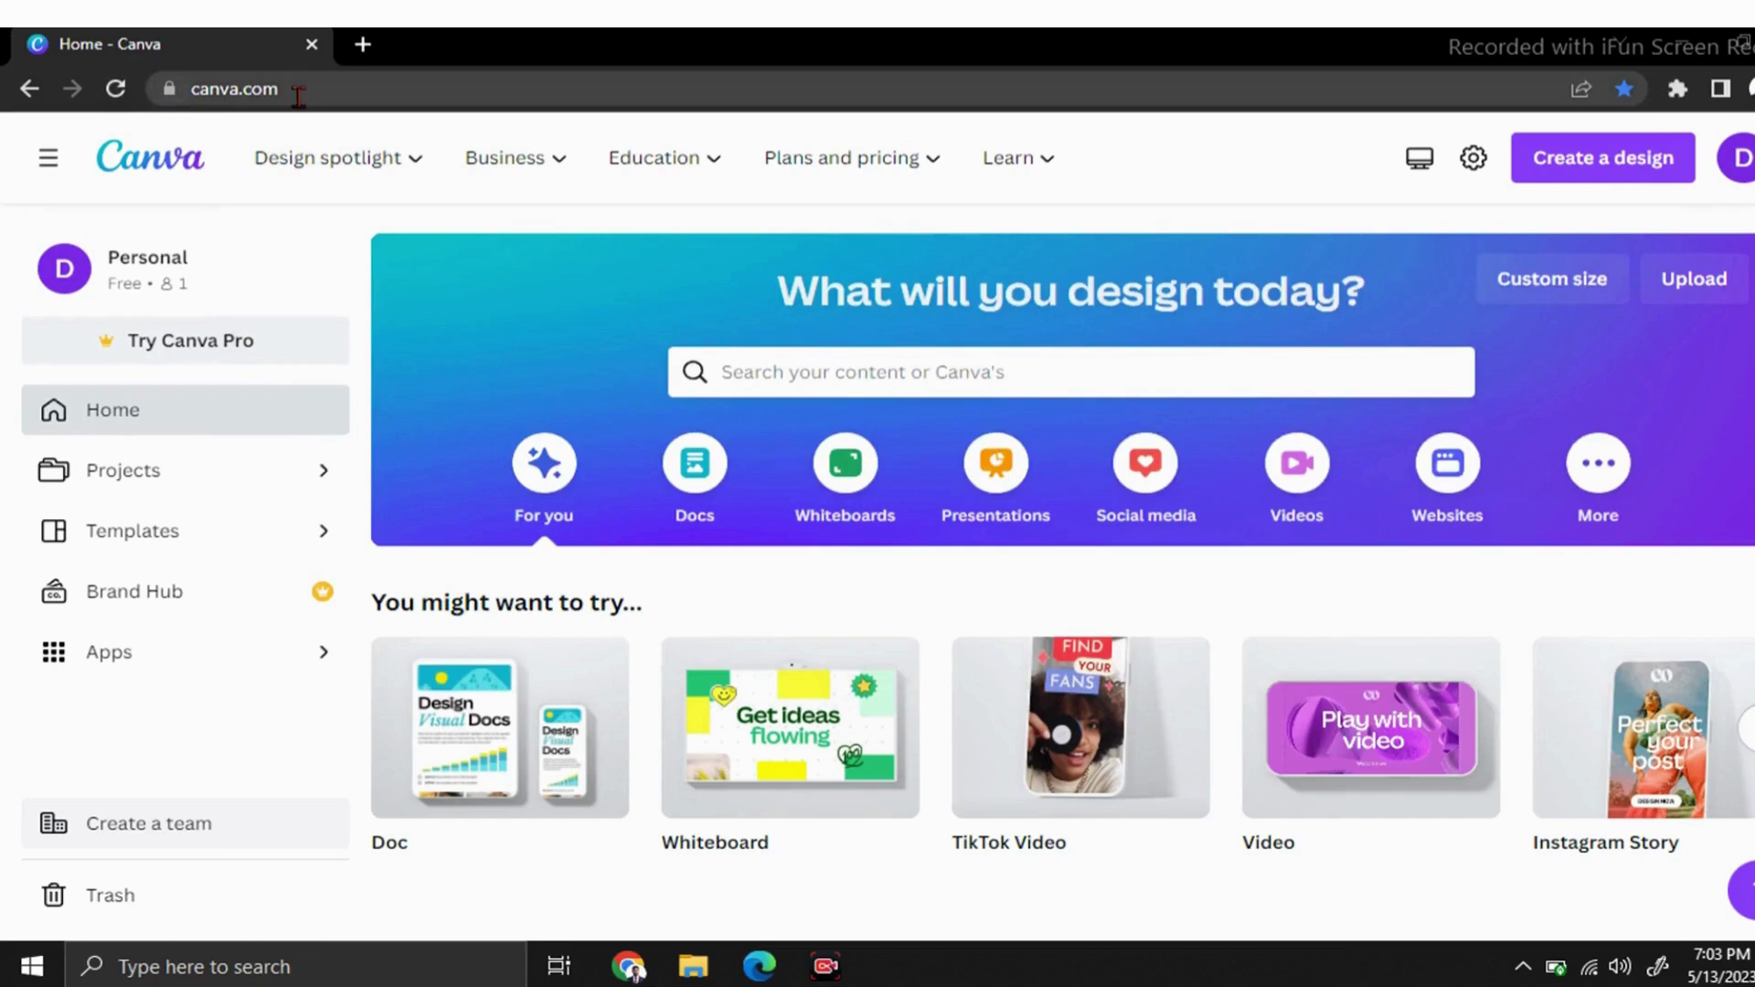
pyautogui.moveTo(419, 139)
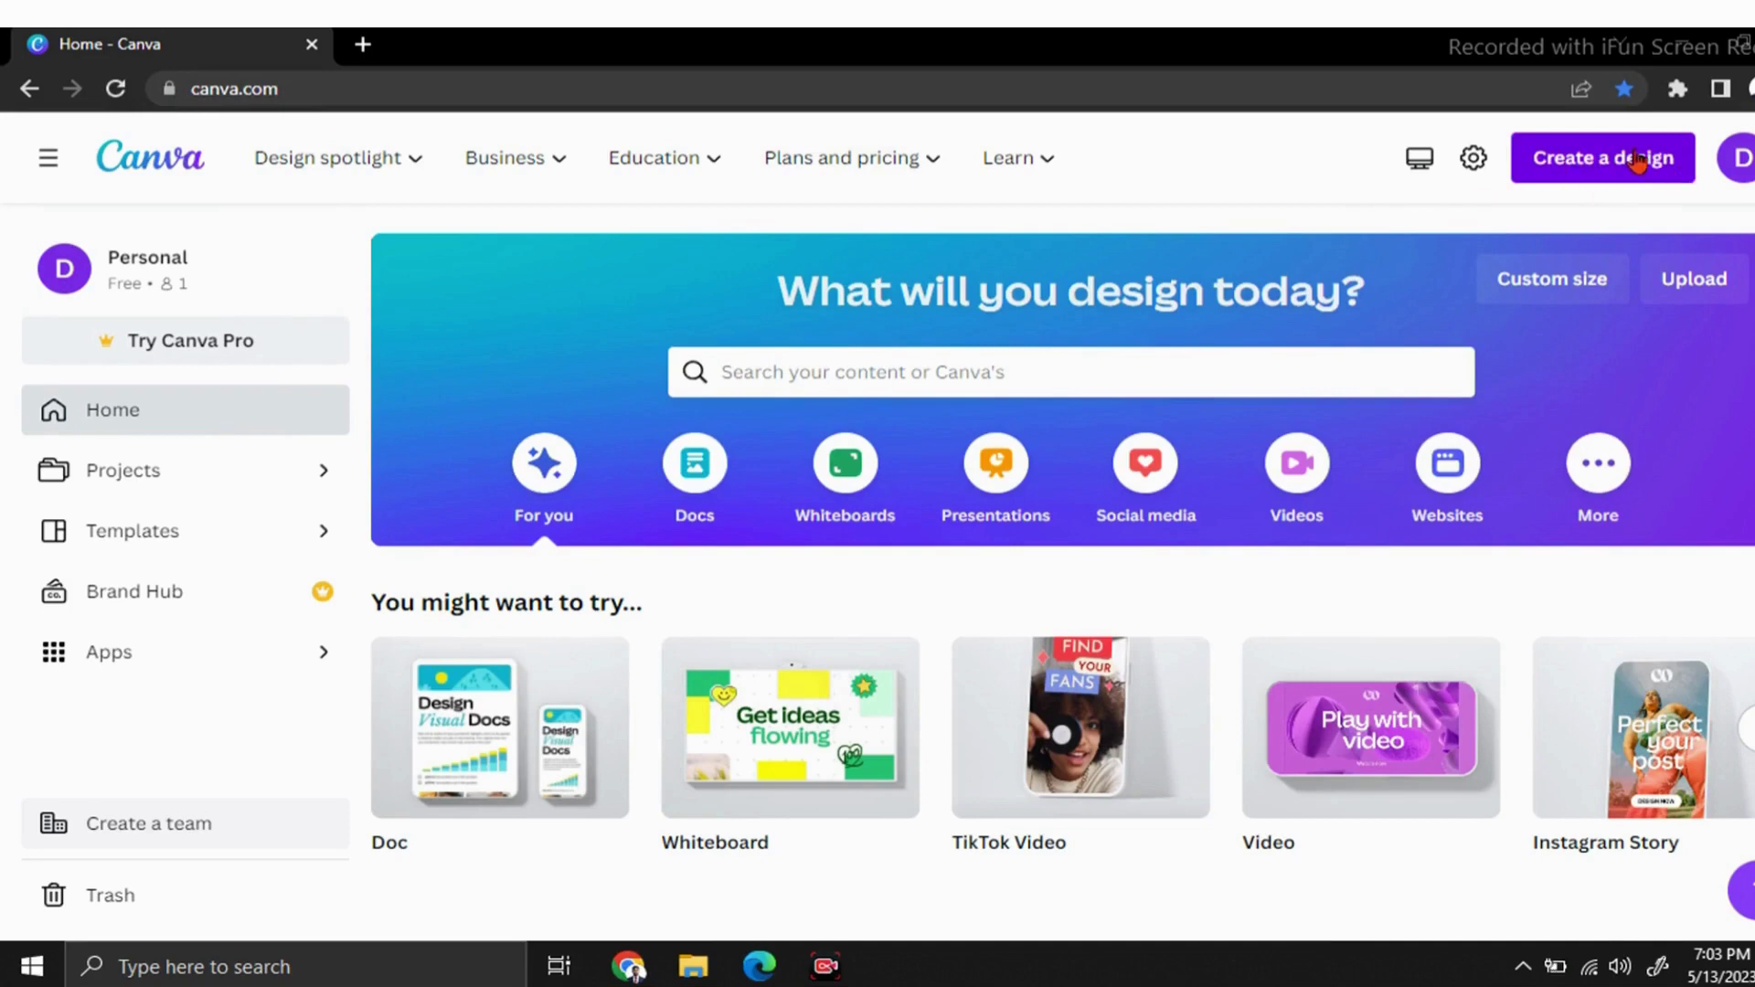
pyautogui.click(1633, 160)
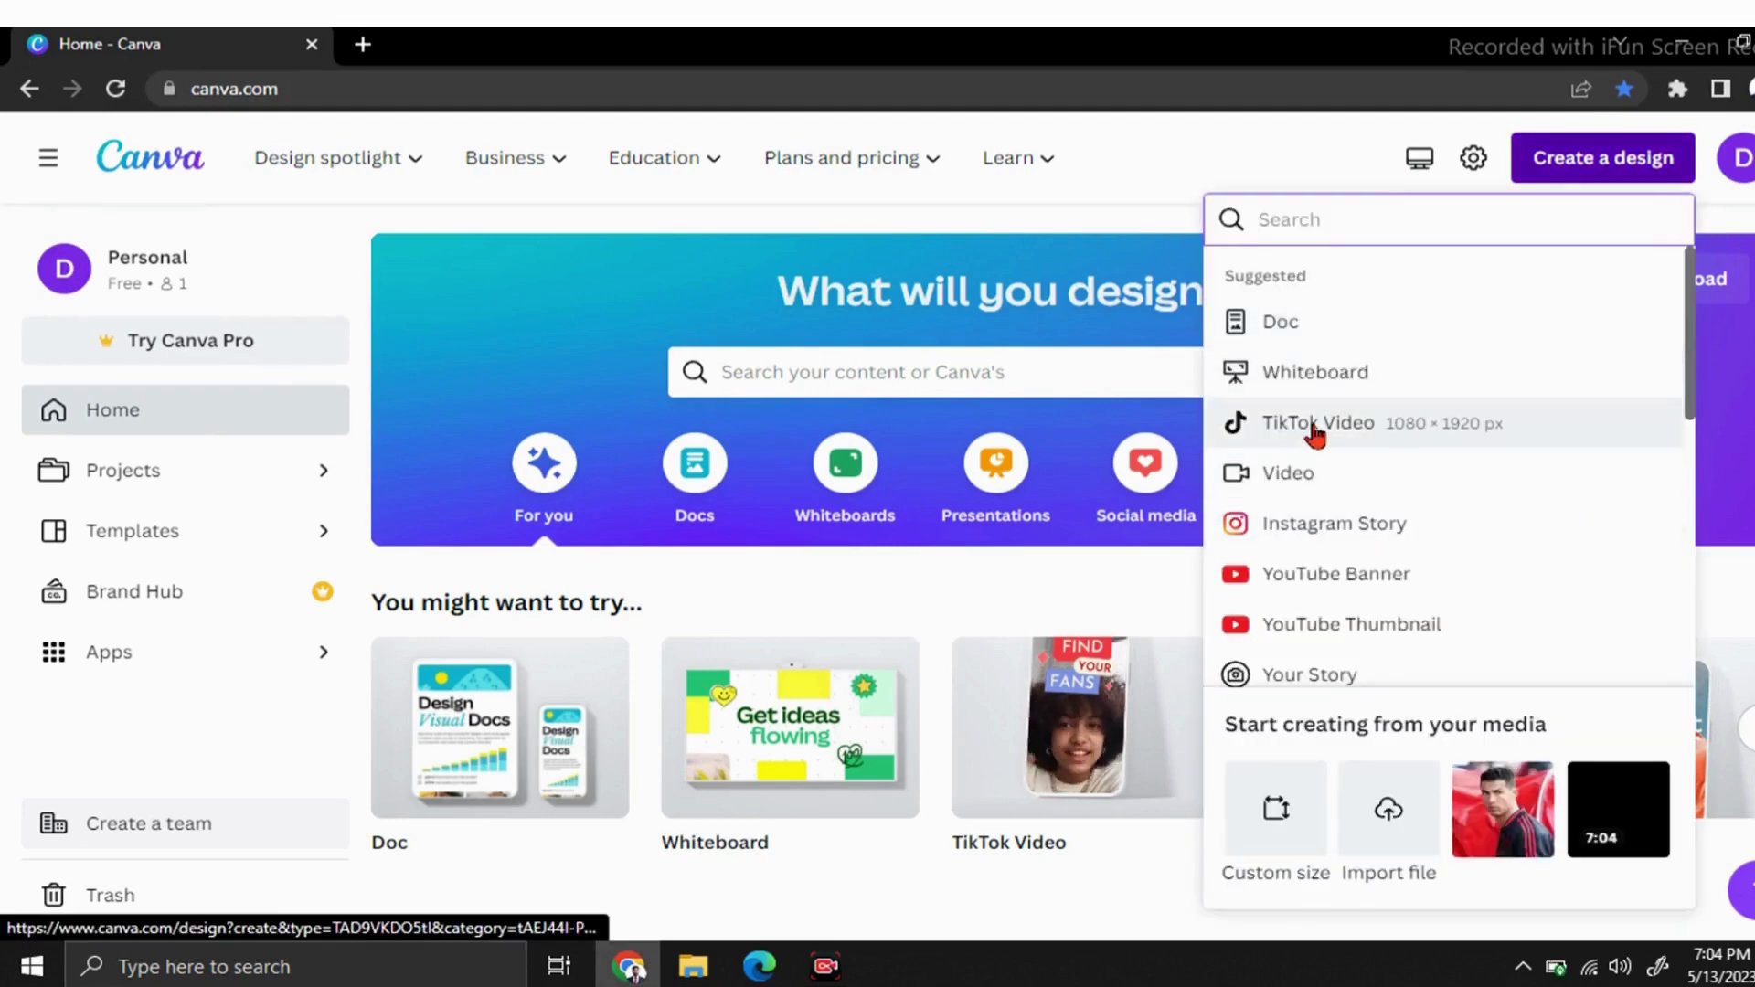
pyautogui.click(1371, 426)
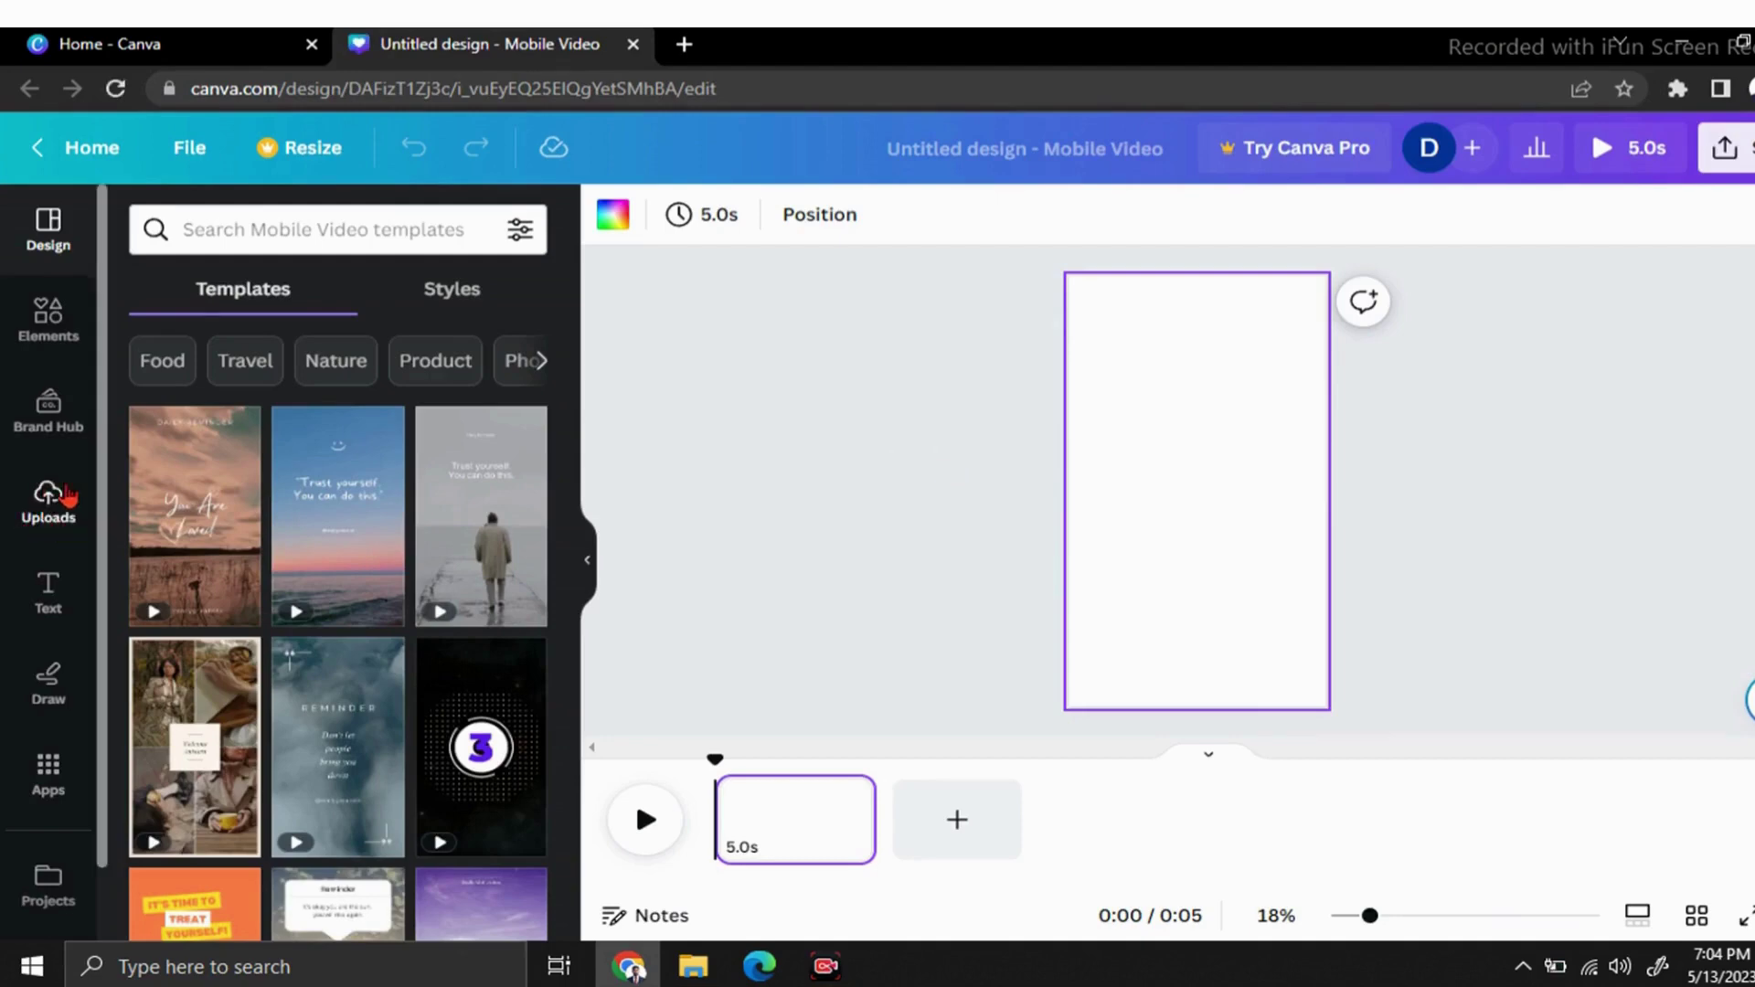
# - Upload Ronaldo.mp4 from the Desktop into the Uploads library
pyautogui.click(46, 505)
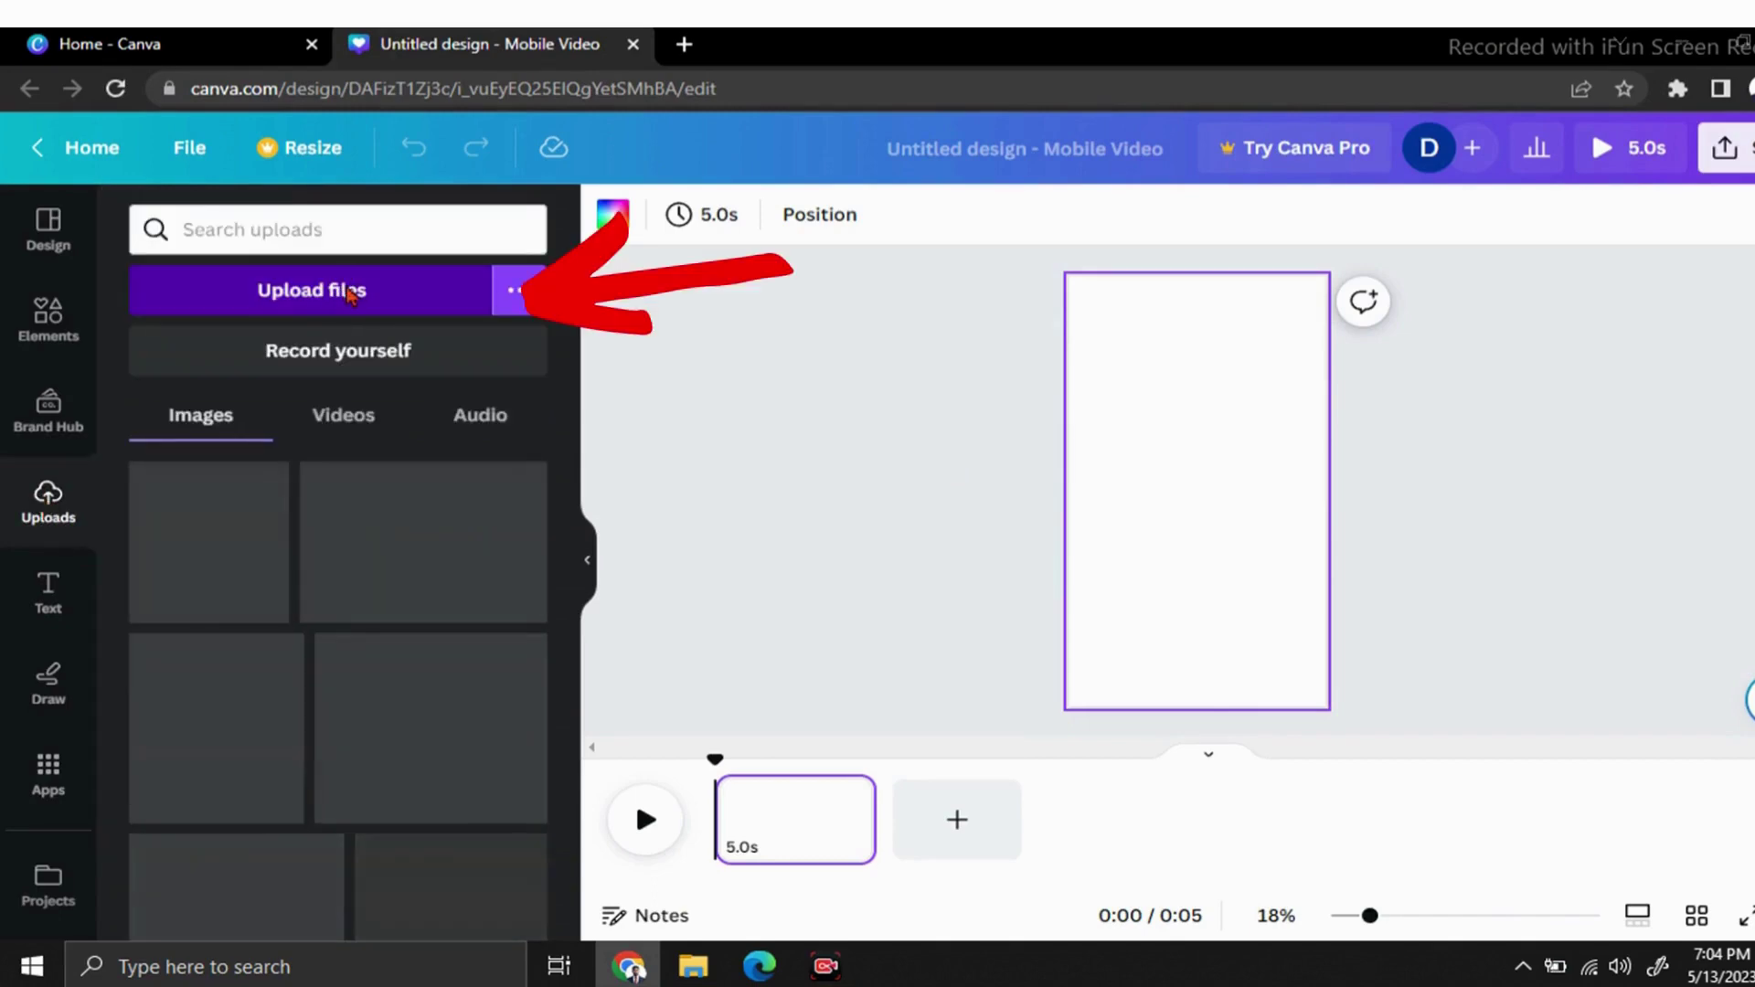
pyautogui.click(348, 292)
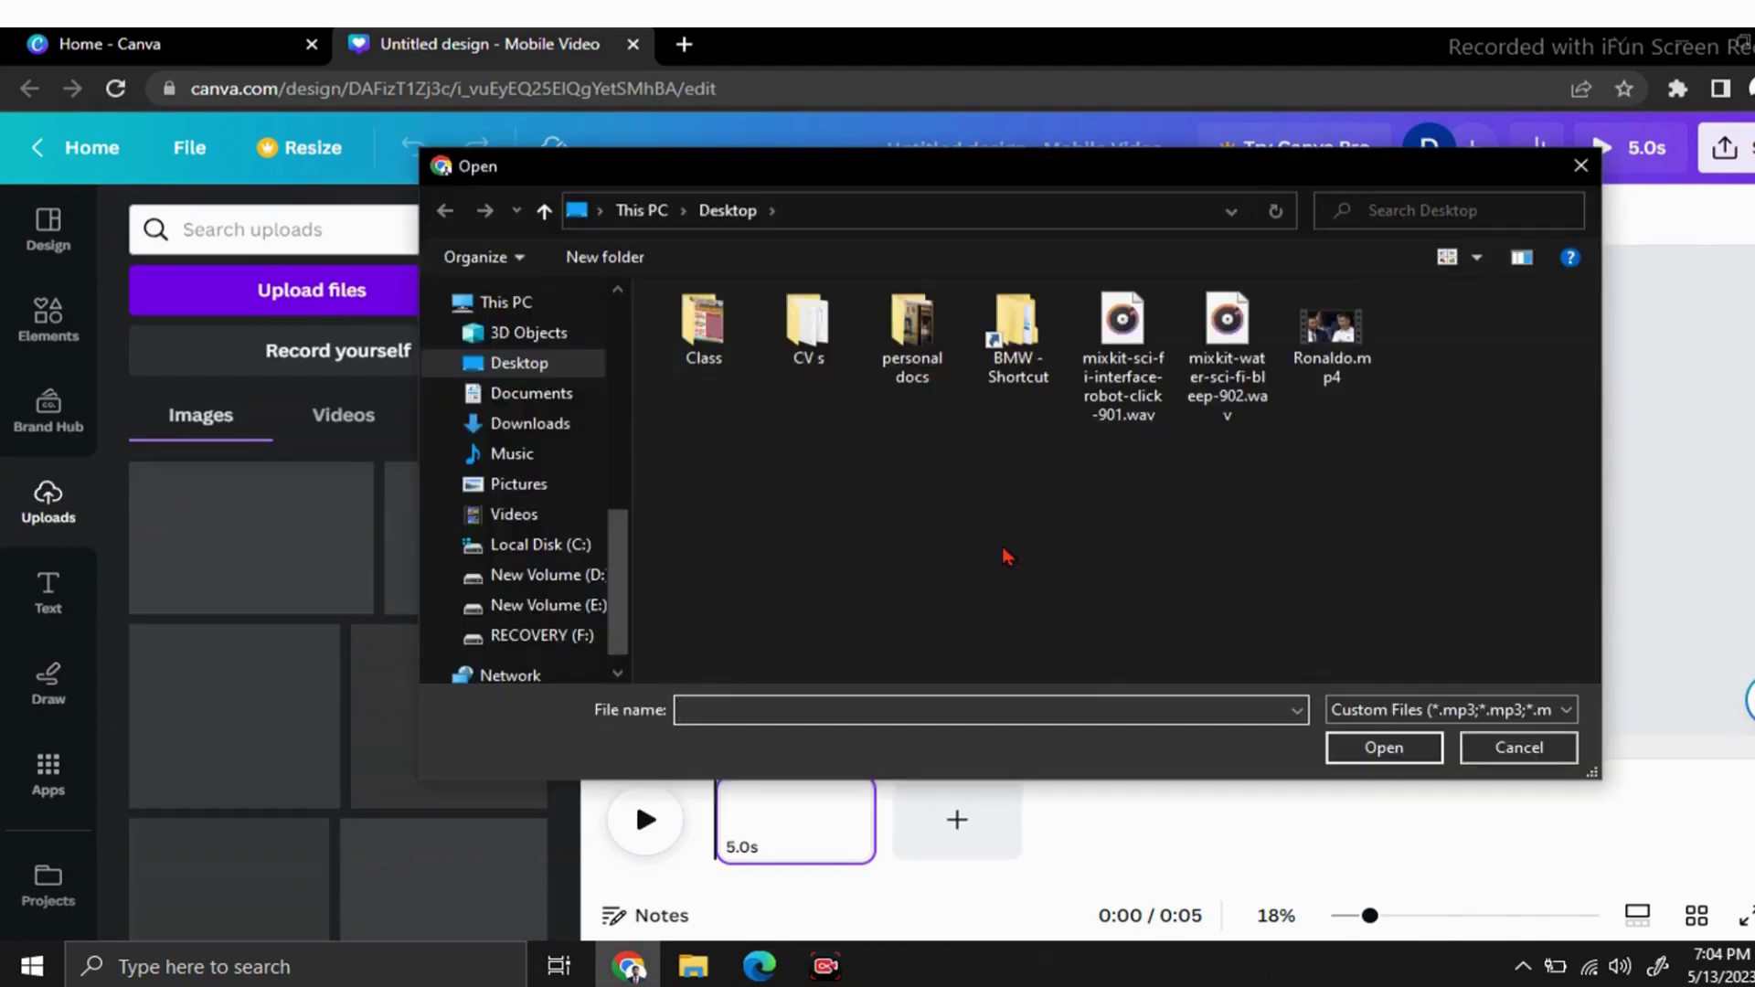
pyautogui.click(1360, 337)
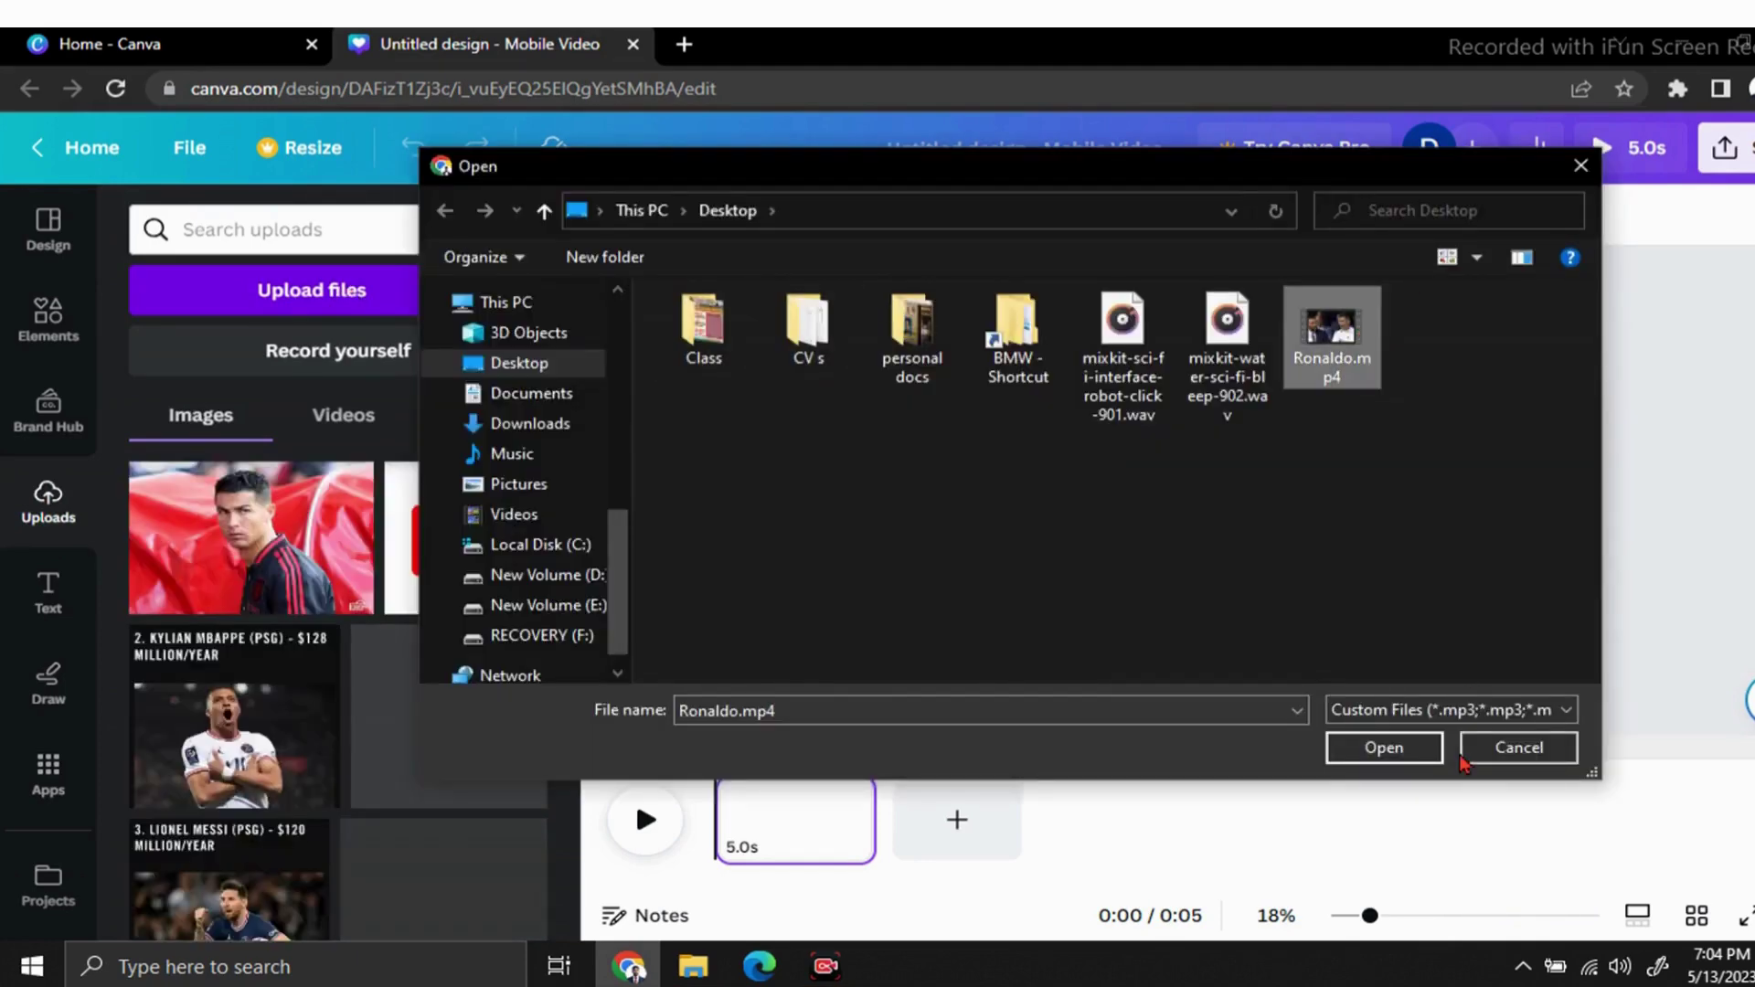
pyautogui.press('Escape')
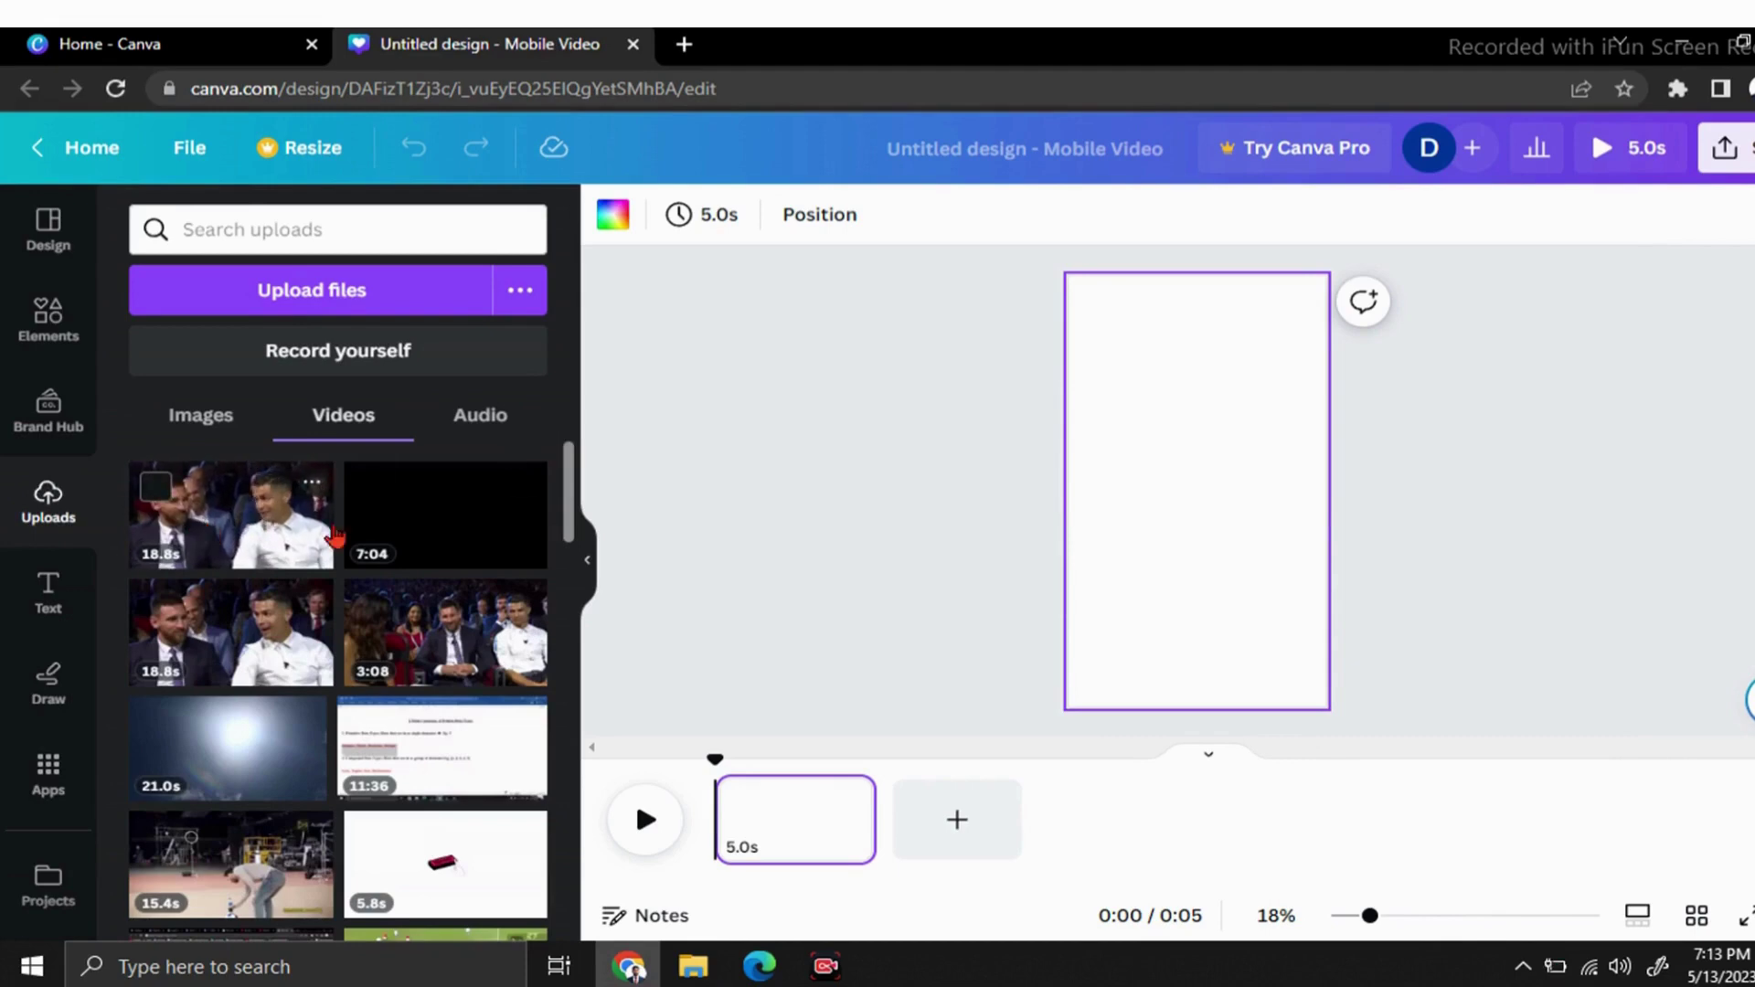
# - Place the 18.8s clip on the page and stretch its corners and edges to cover the frame
pyautogui.moveTo(334, 534); pyautogui.dragTo(1172, 483)
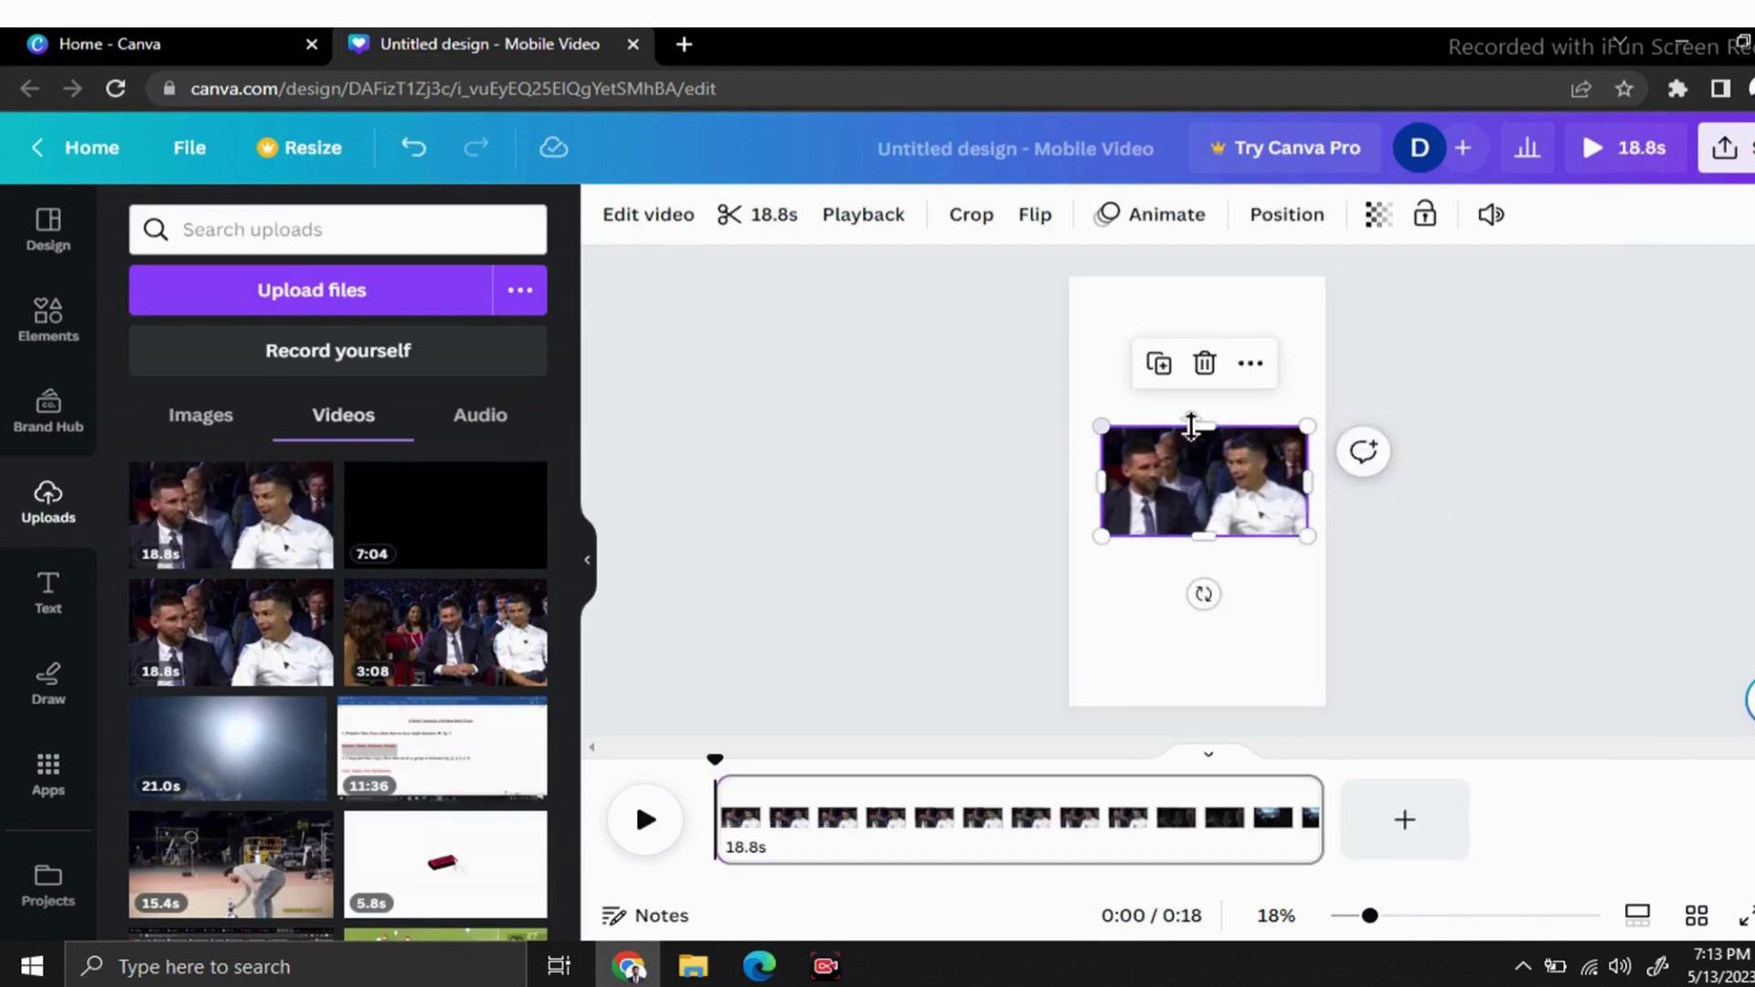
pyautogui.moveTo(1102, 428); pyautogui.dragTo(972, 356)
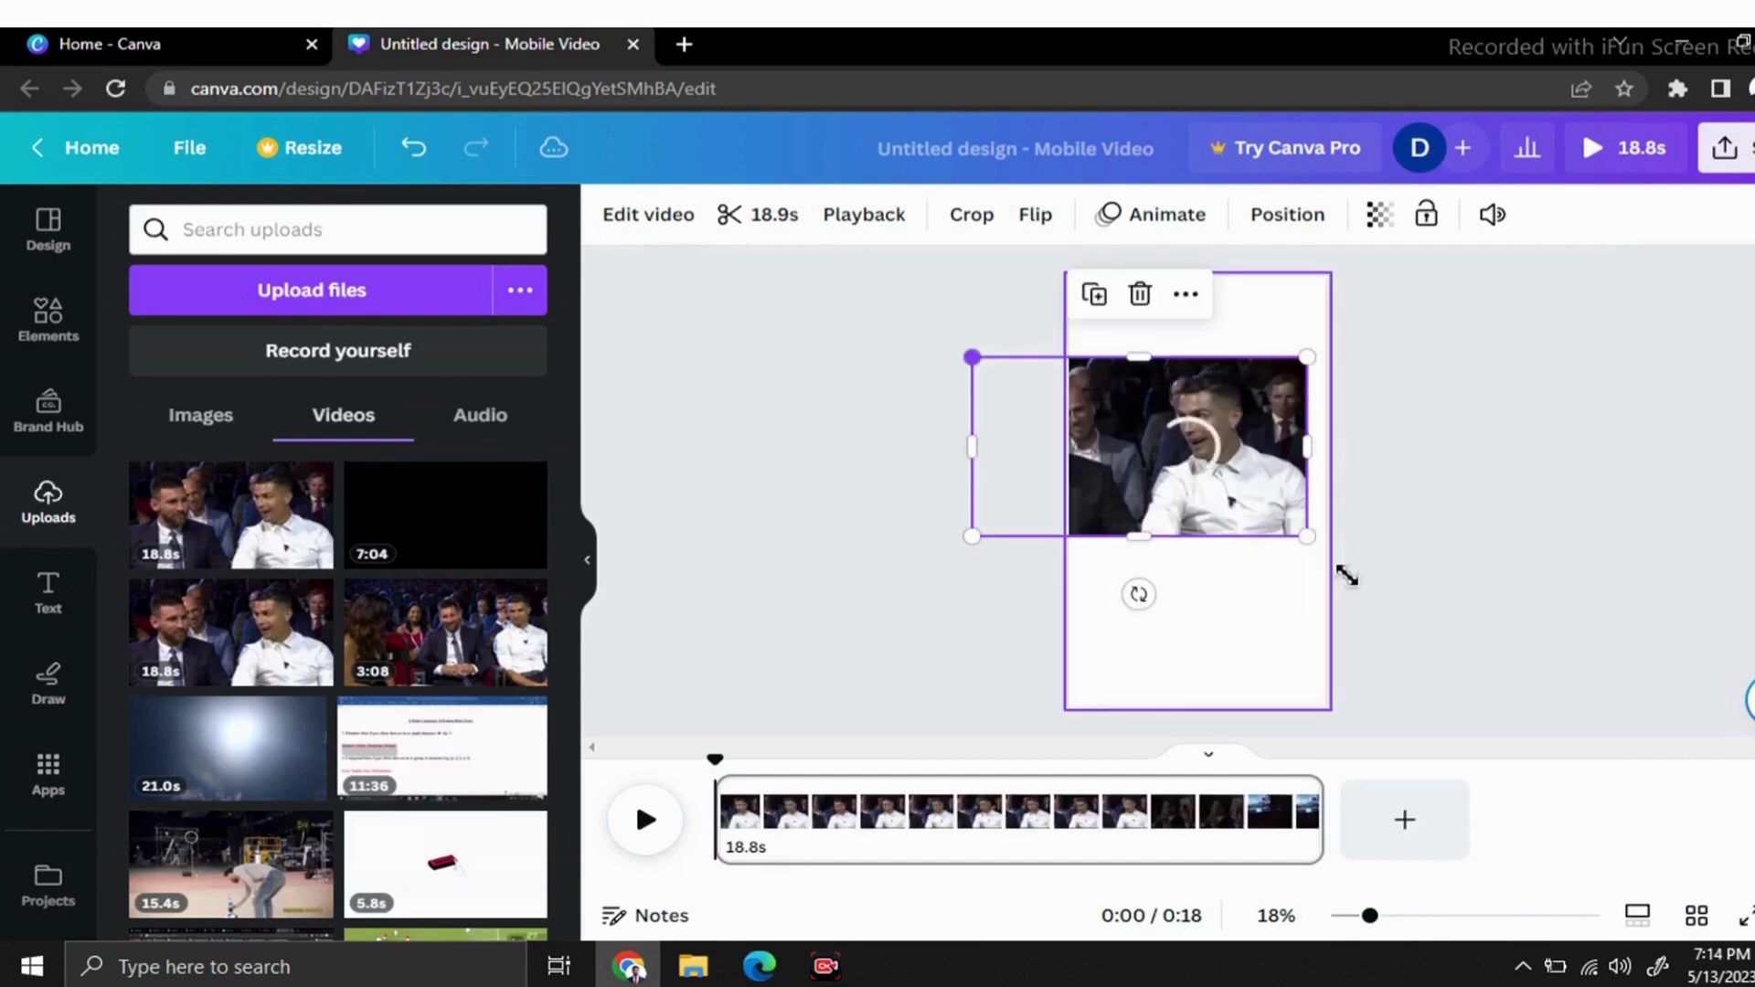
pyautogui.moveTo(1309, 537); pyautogui.dragTo(1348, 557)
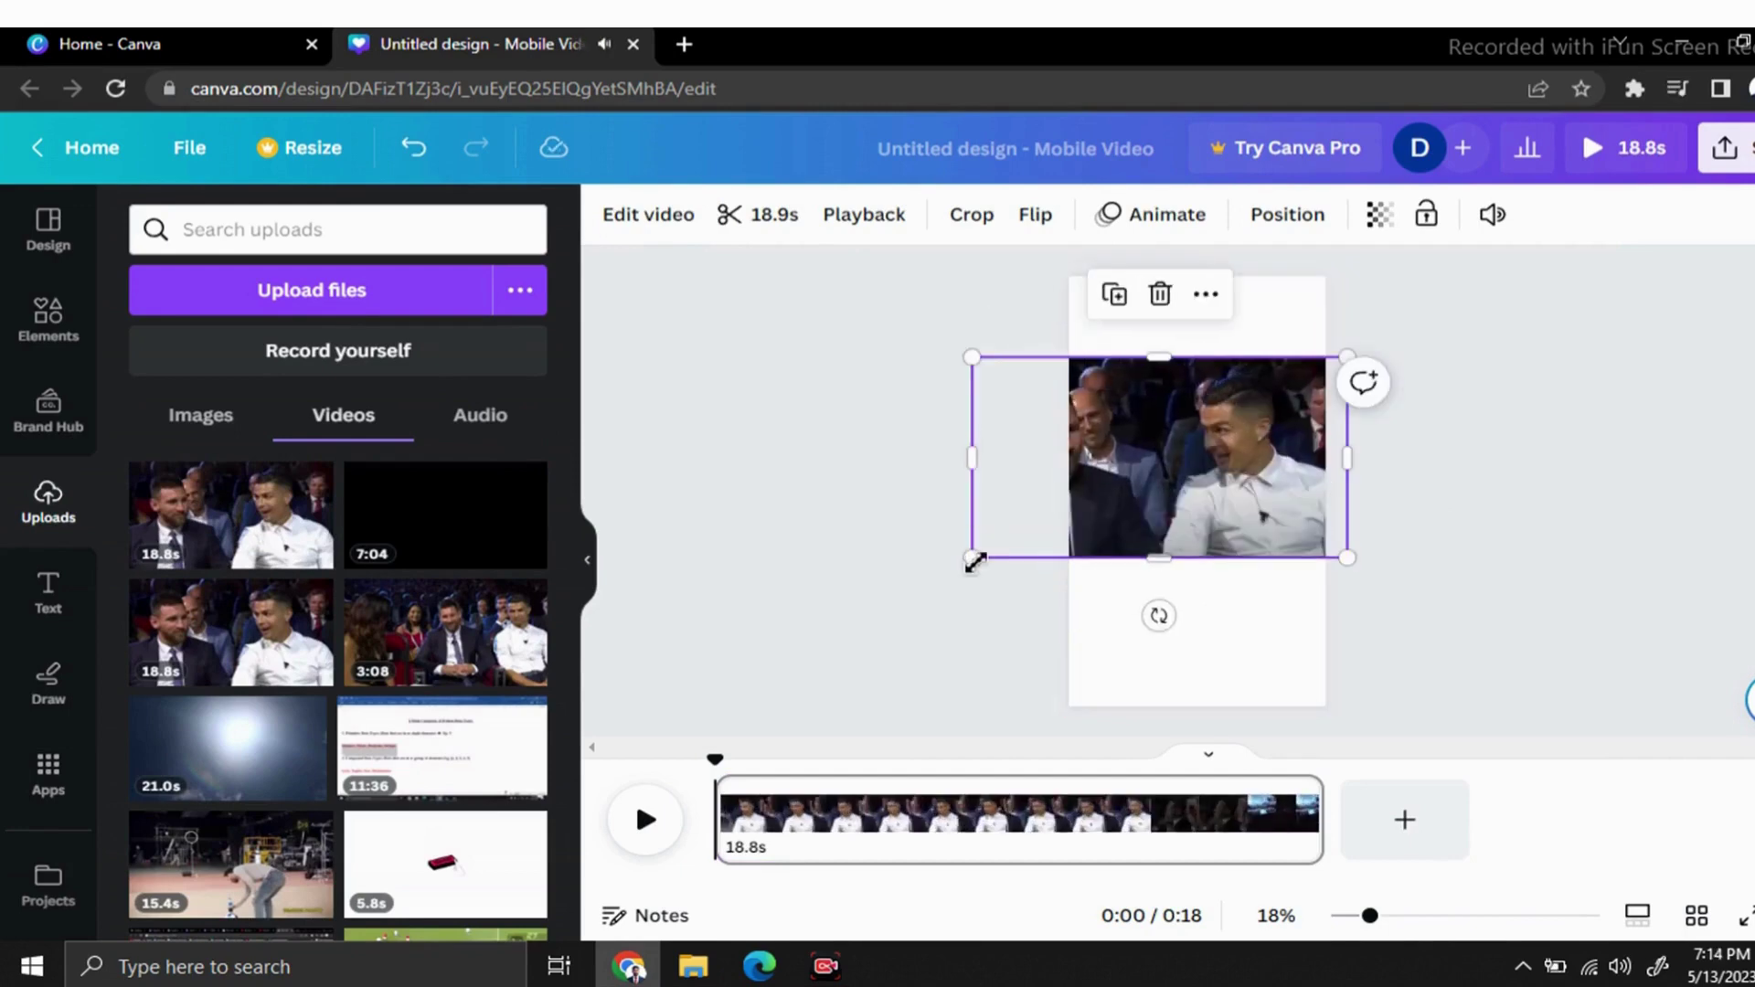
pyautogui.moveTo(975, 562); pyautogui.dragTo(817, 696)
pyautogui.moveTo(1088, 359); pyautogui.dragTo(1078, 215)
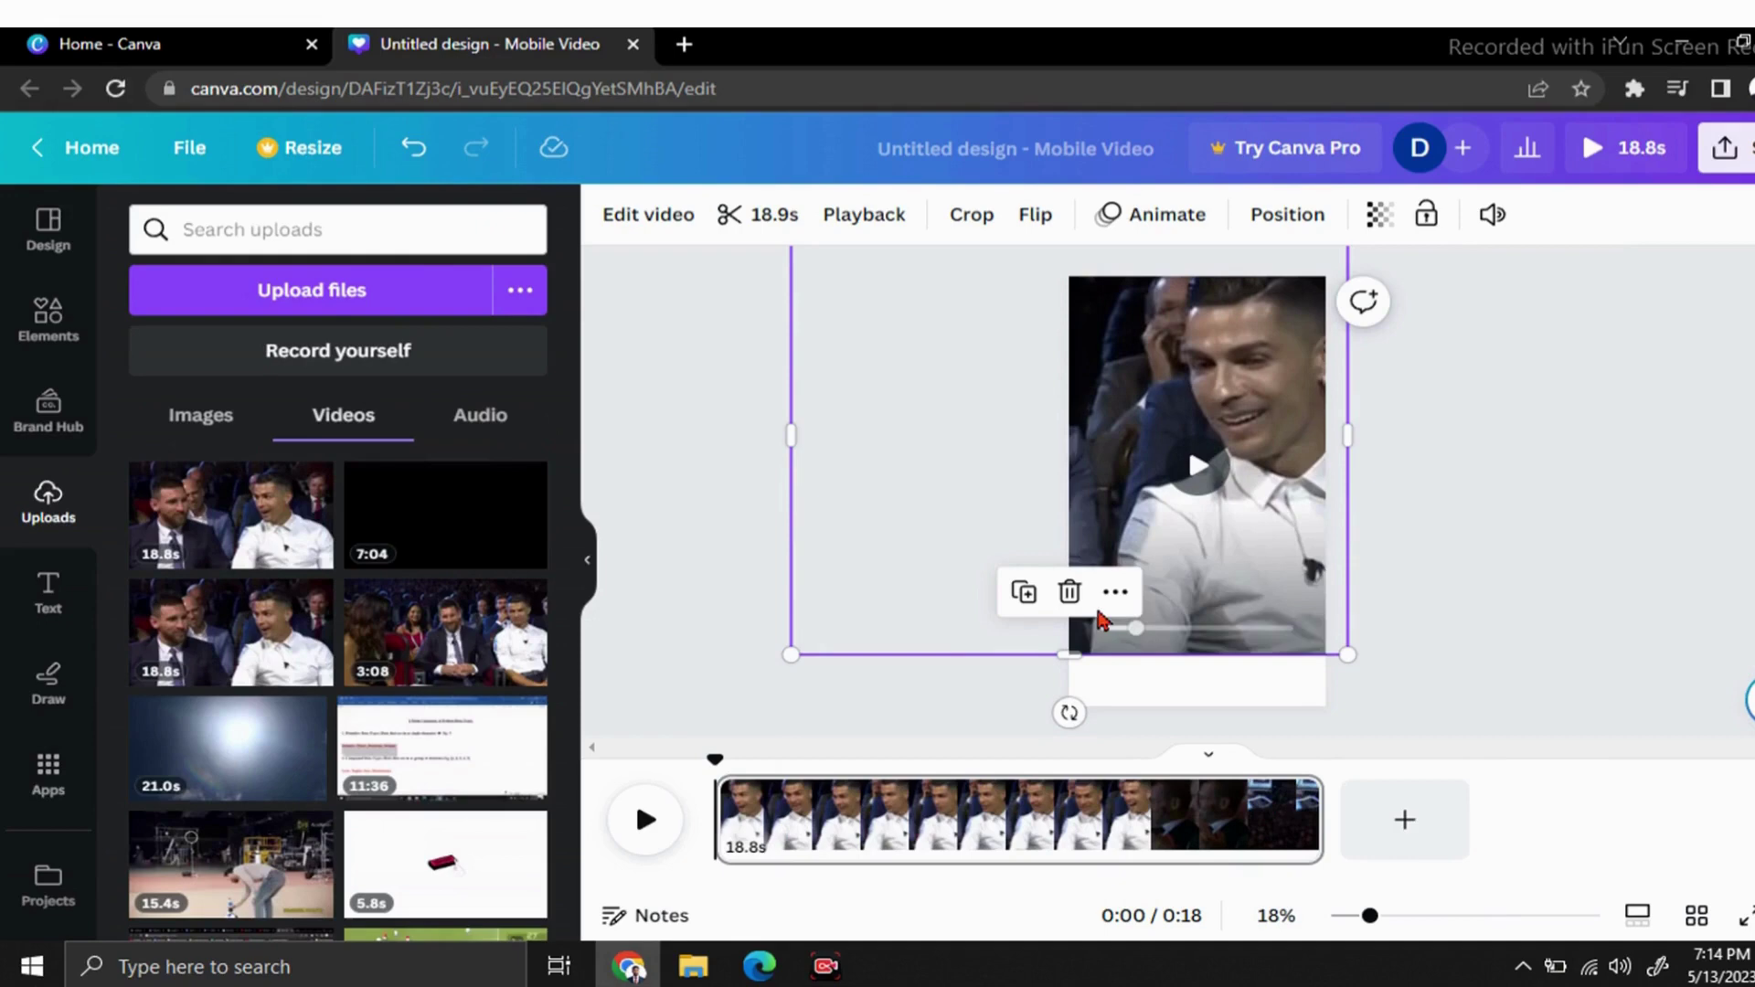
# - Insert an 'Add a heading' text box in Canva Sans, size 92, over the clip
pyautogui.click(66, 601)
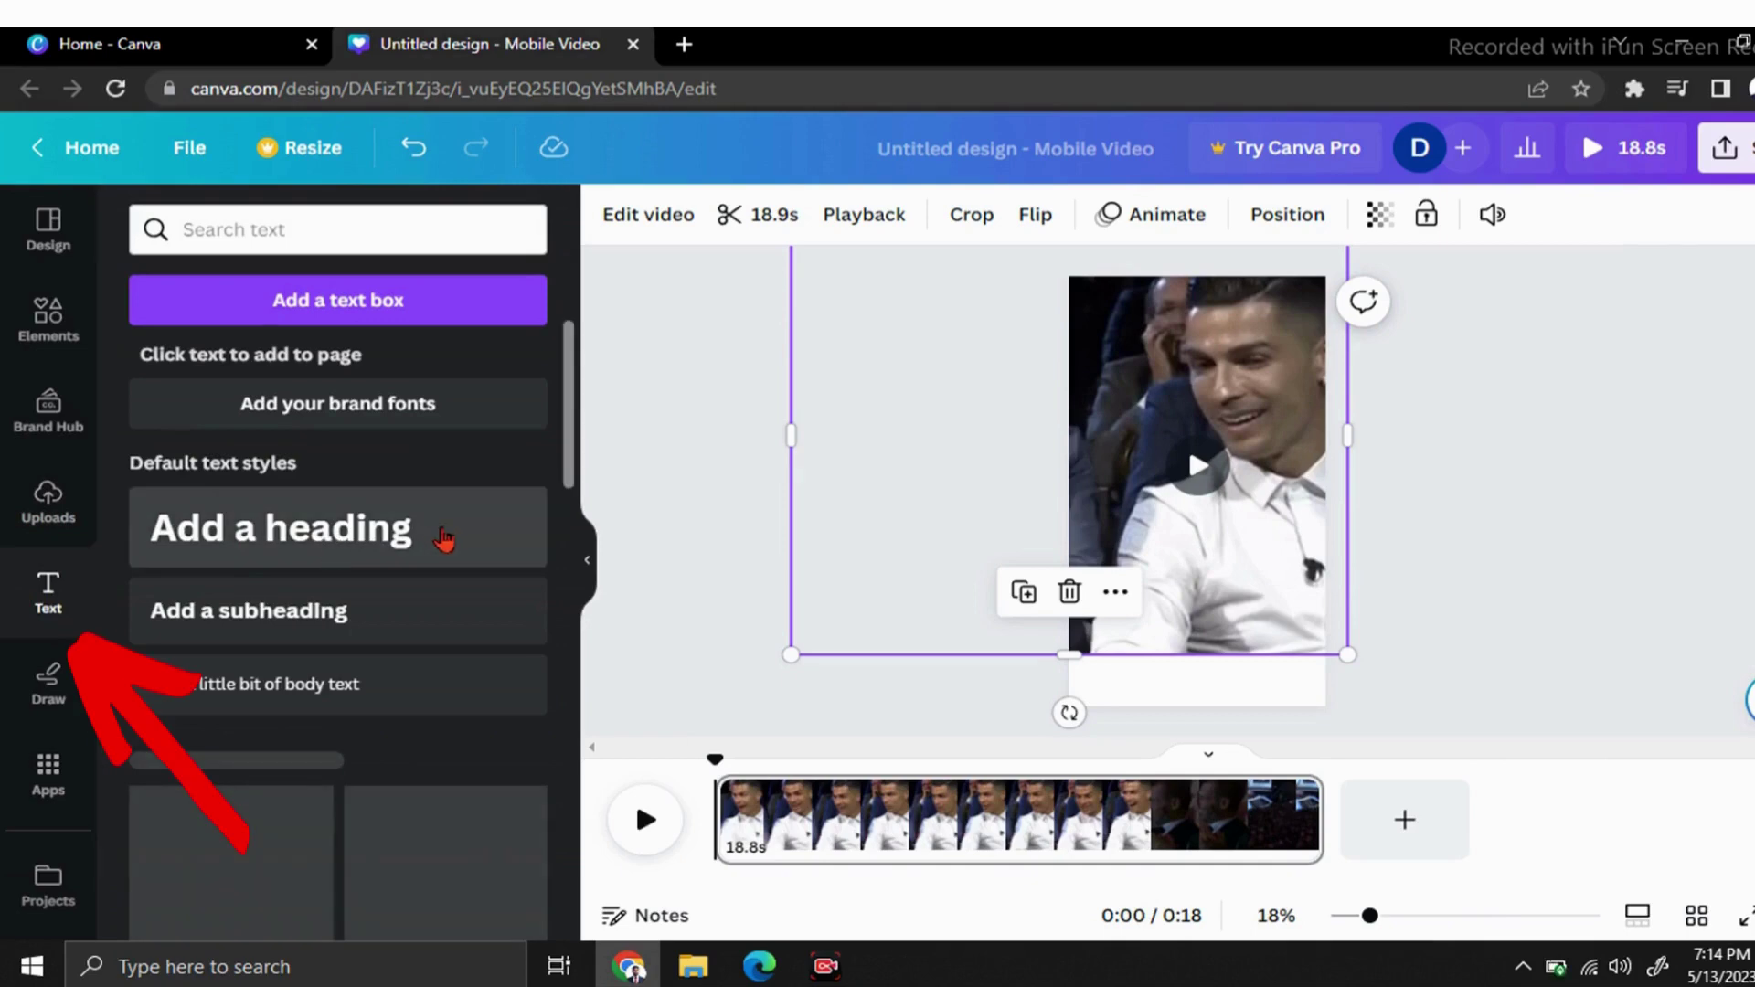
pyautogui.scroll(-3, 454, 541)
pyautogui.scroll(-1, 454, 541)
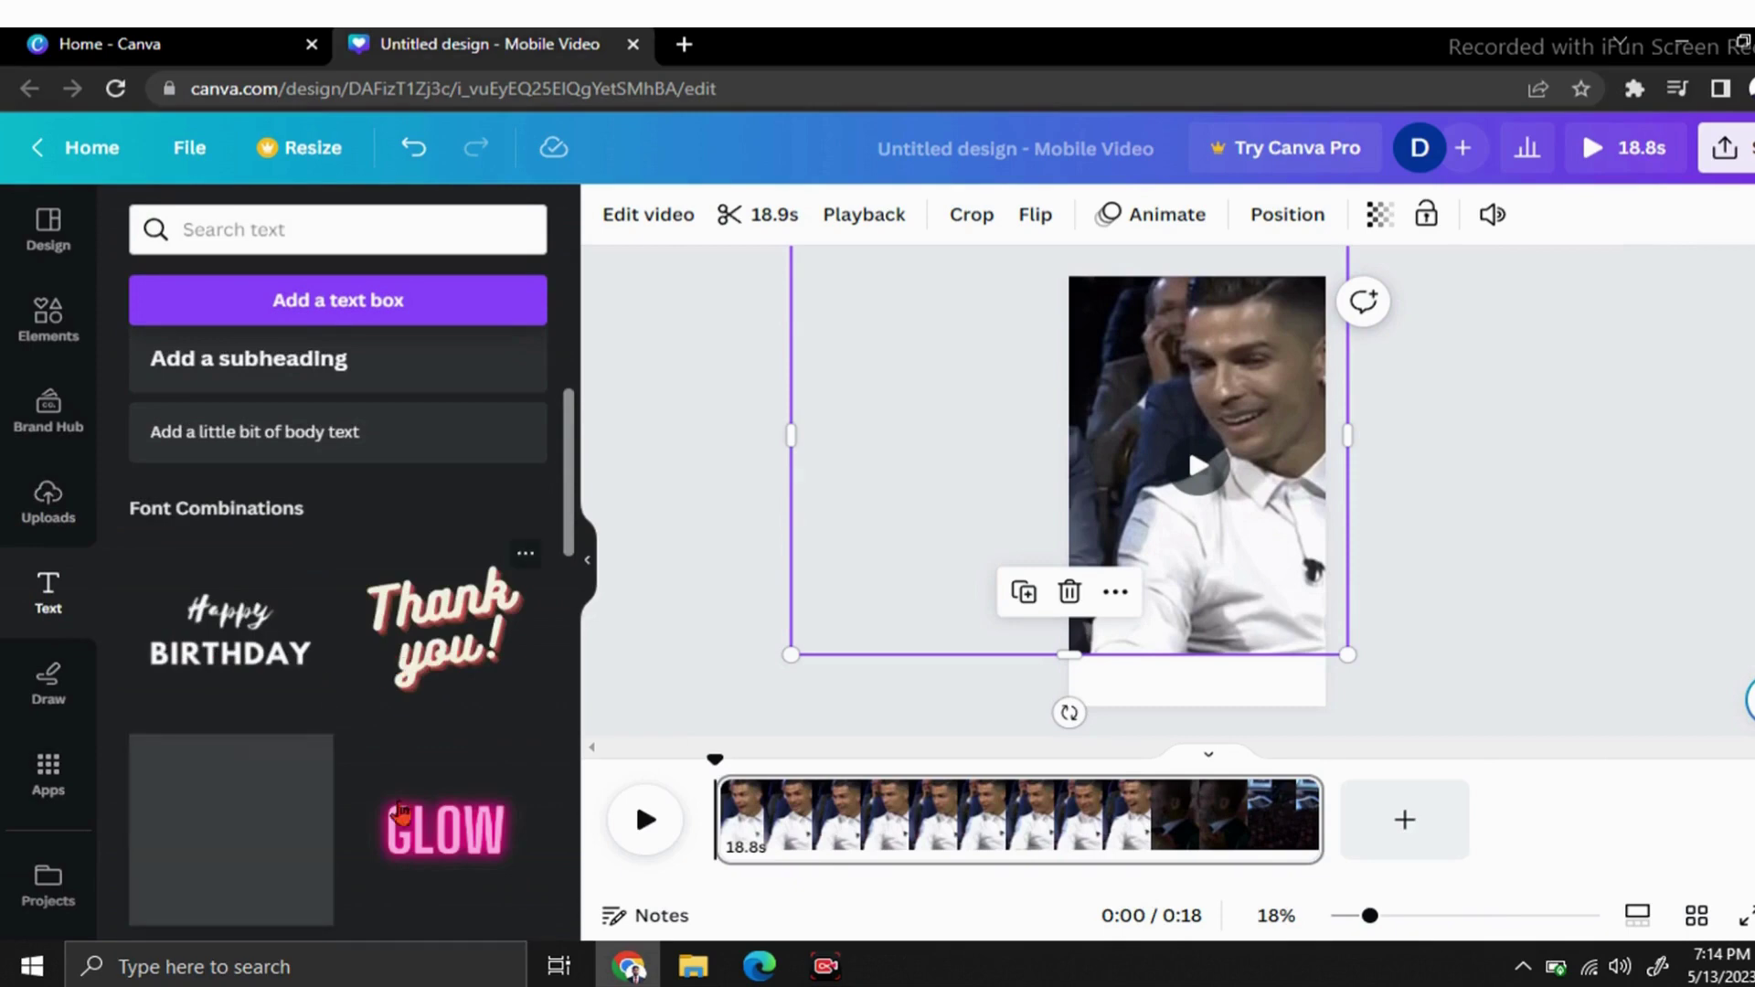
pyautogui.scroll(3, 409, 803)
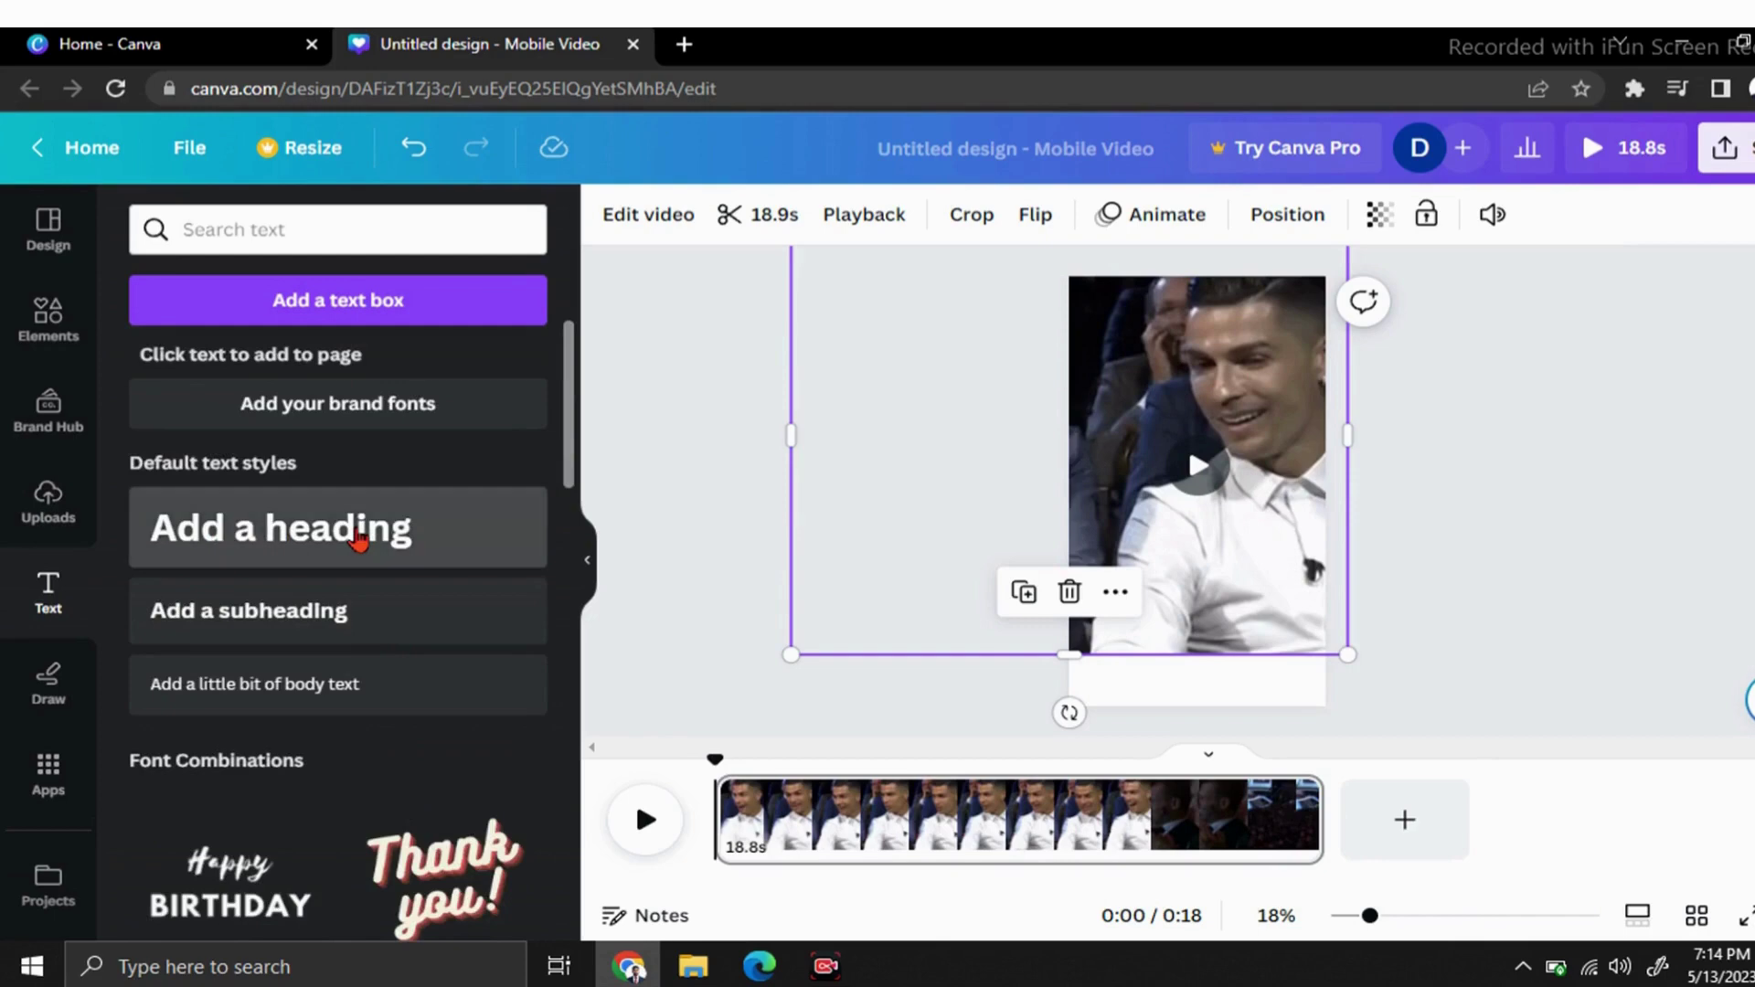
pyautogui.click(358, 541)
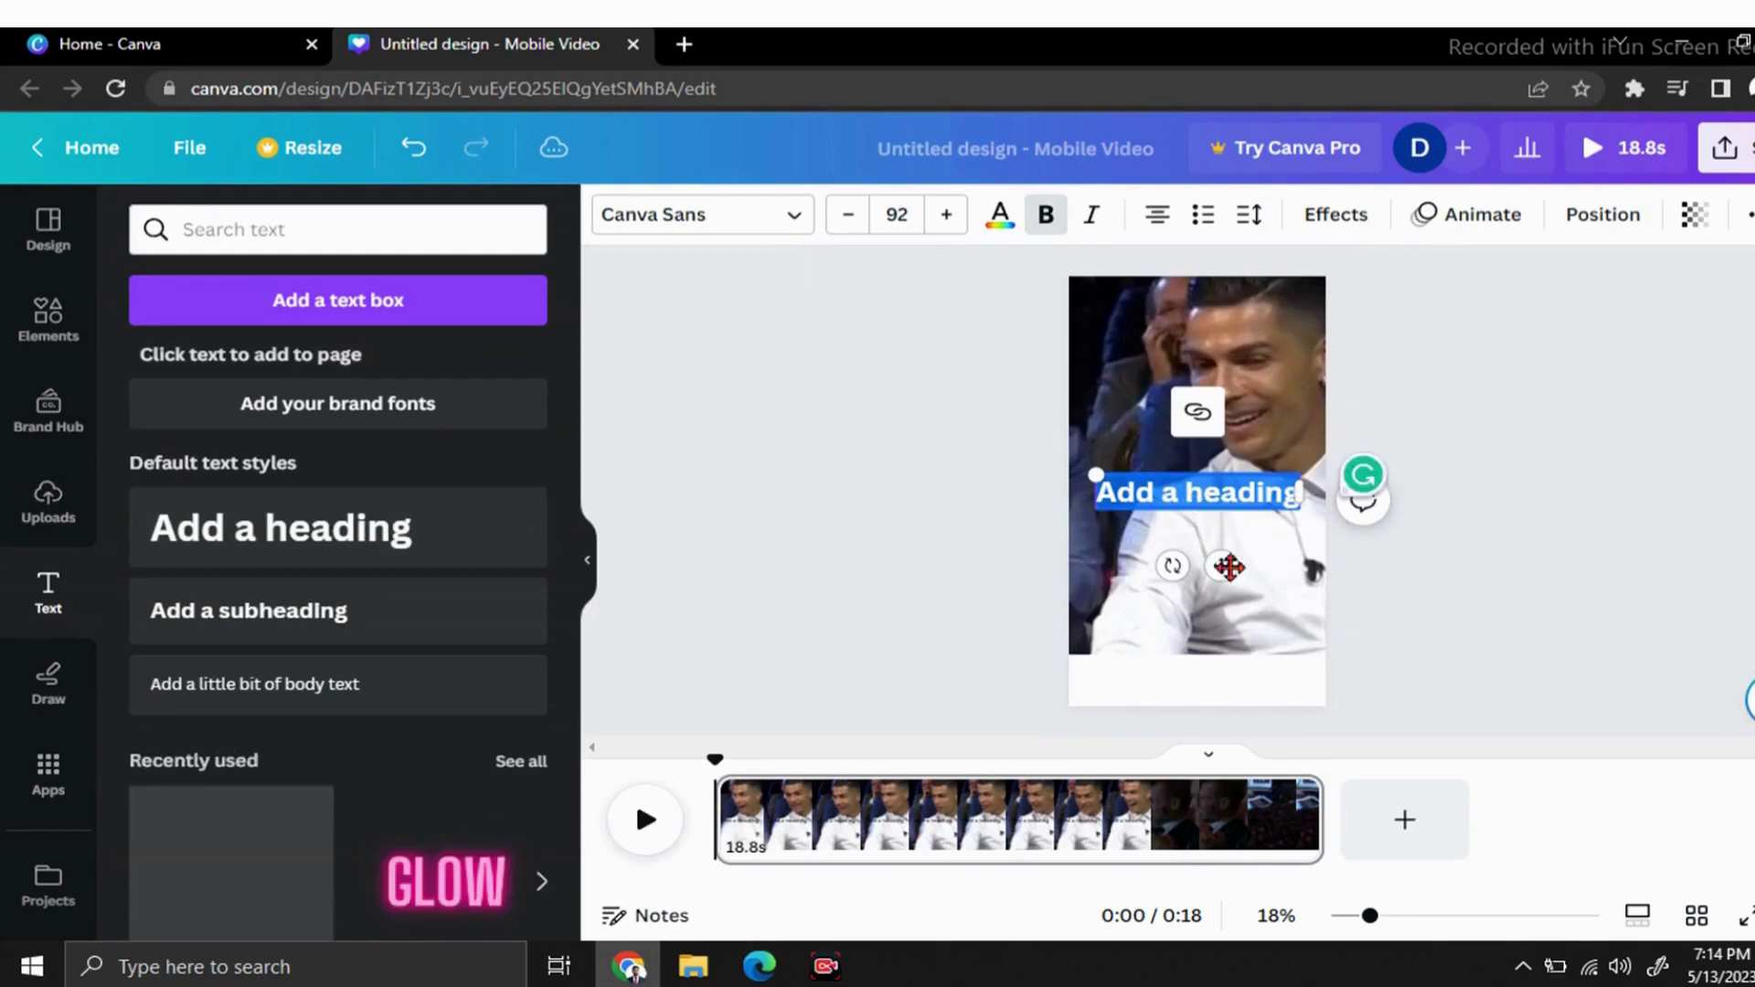
# - Move the heading lower on the video and recolour its text Light Gray #d9d9d9
pyautogui.moveTo(1225, 567); pyautogui.dragTo(1229, 649)
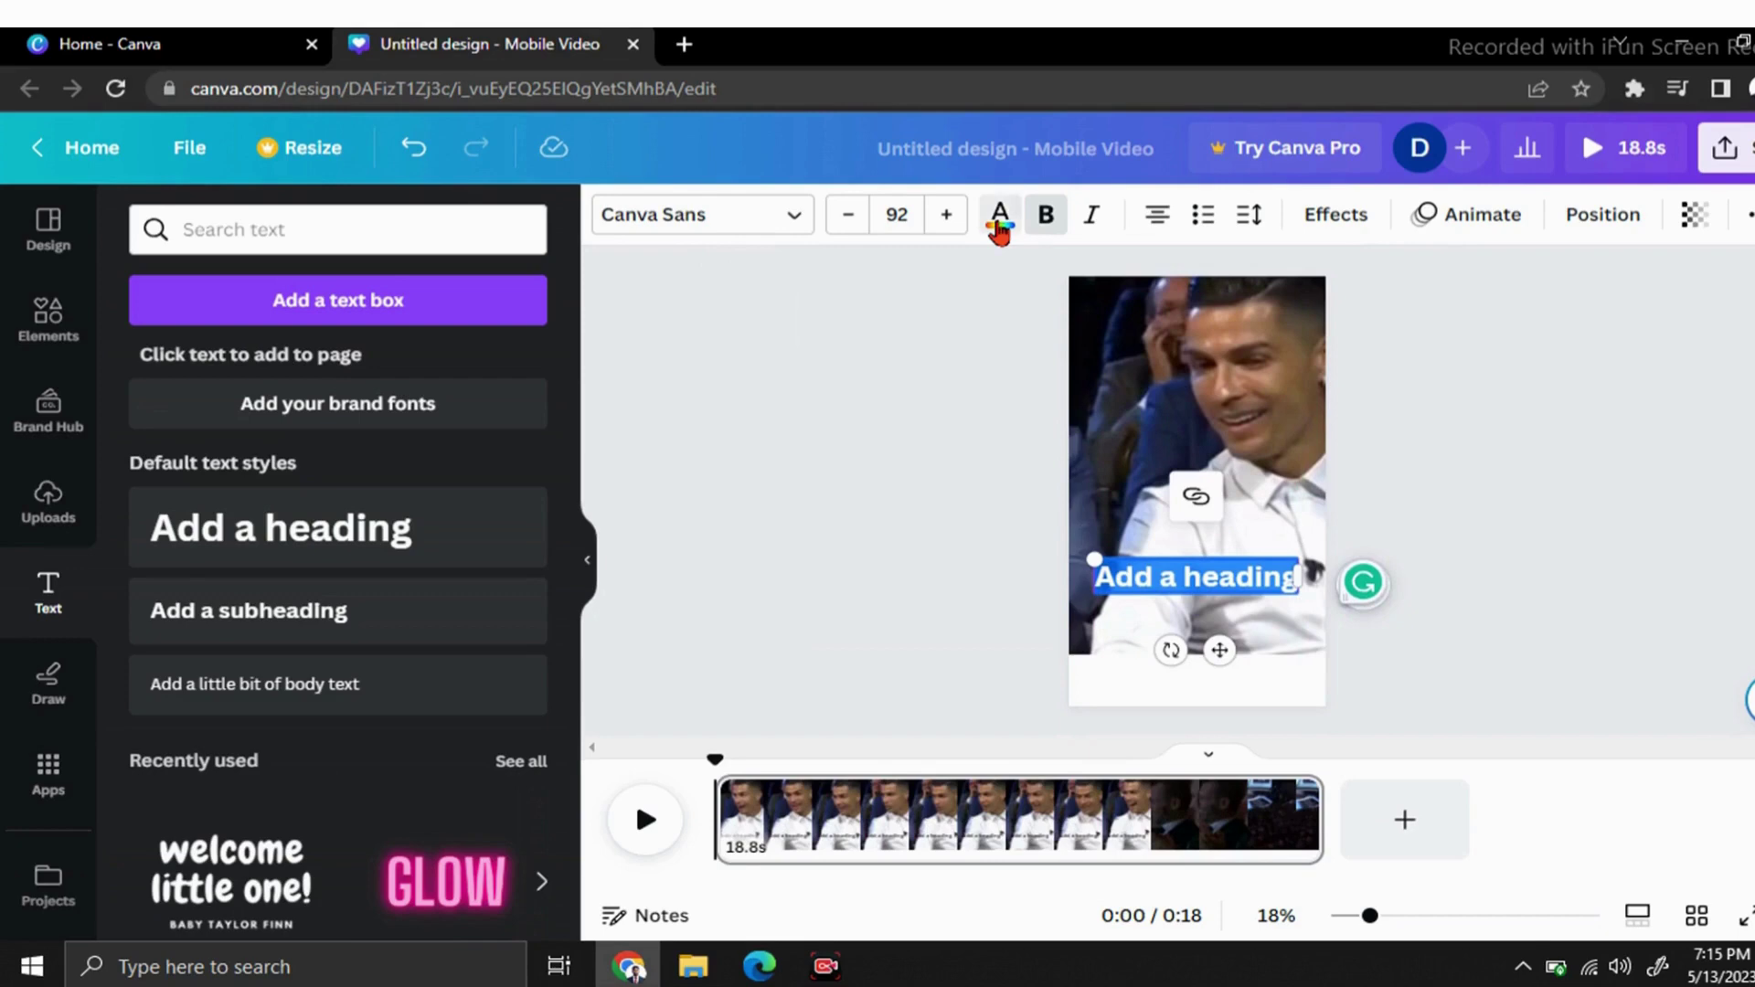
pyautogui.moveTo(1220, 650); pyautogui.dragTo(1220, 658)
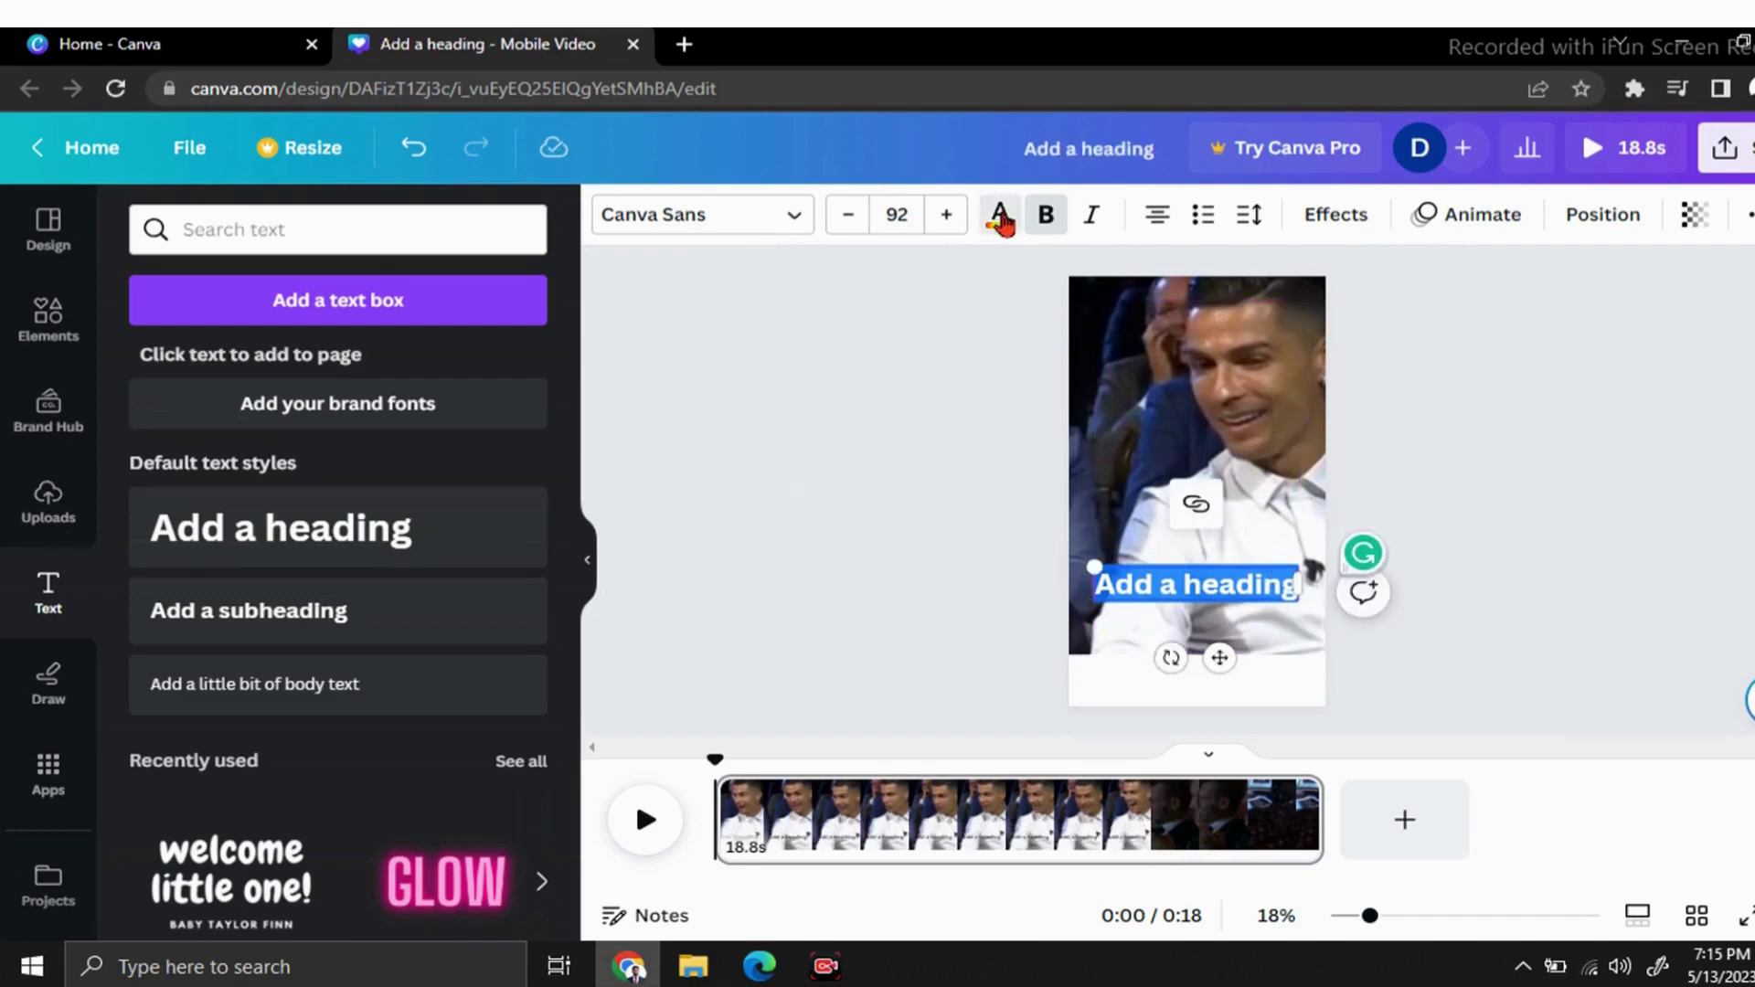
pyautogui.click(1001, 216)
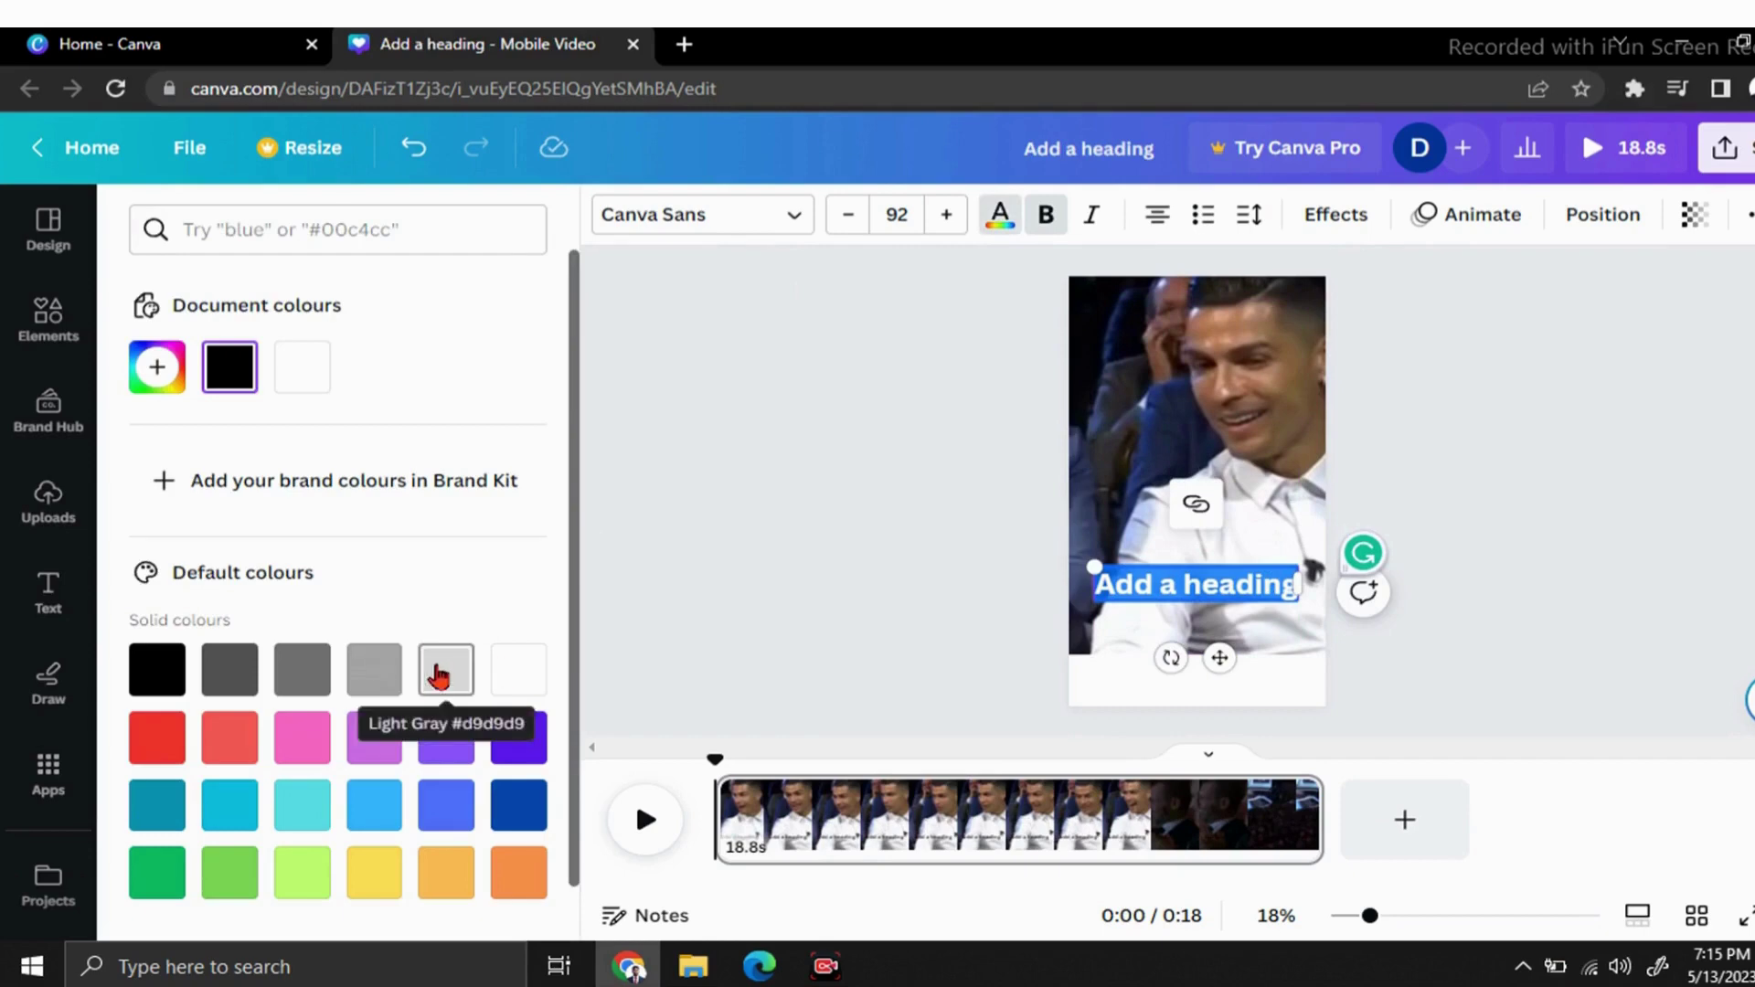
pyautogui.click(438, 677)
pyautogui.click(860, 493)
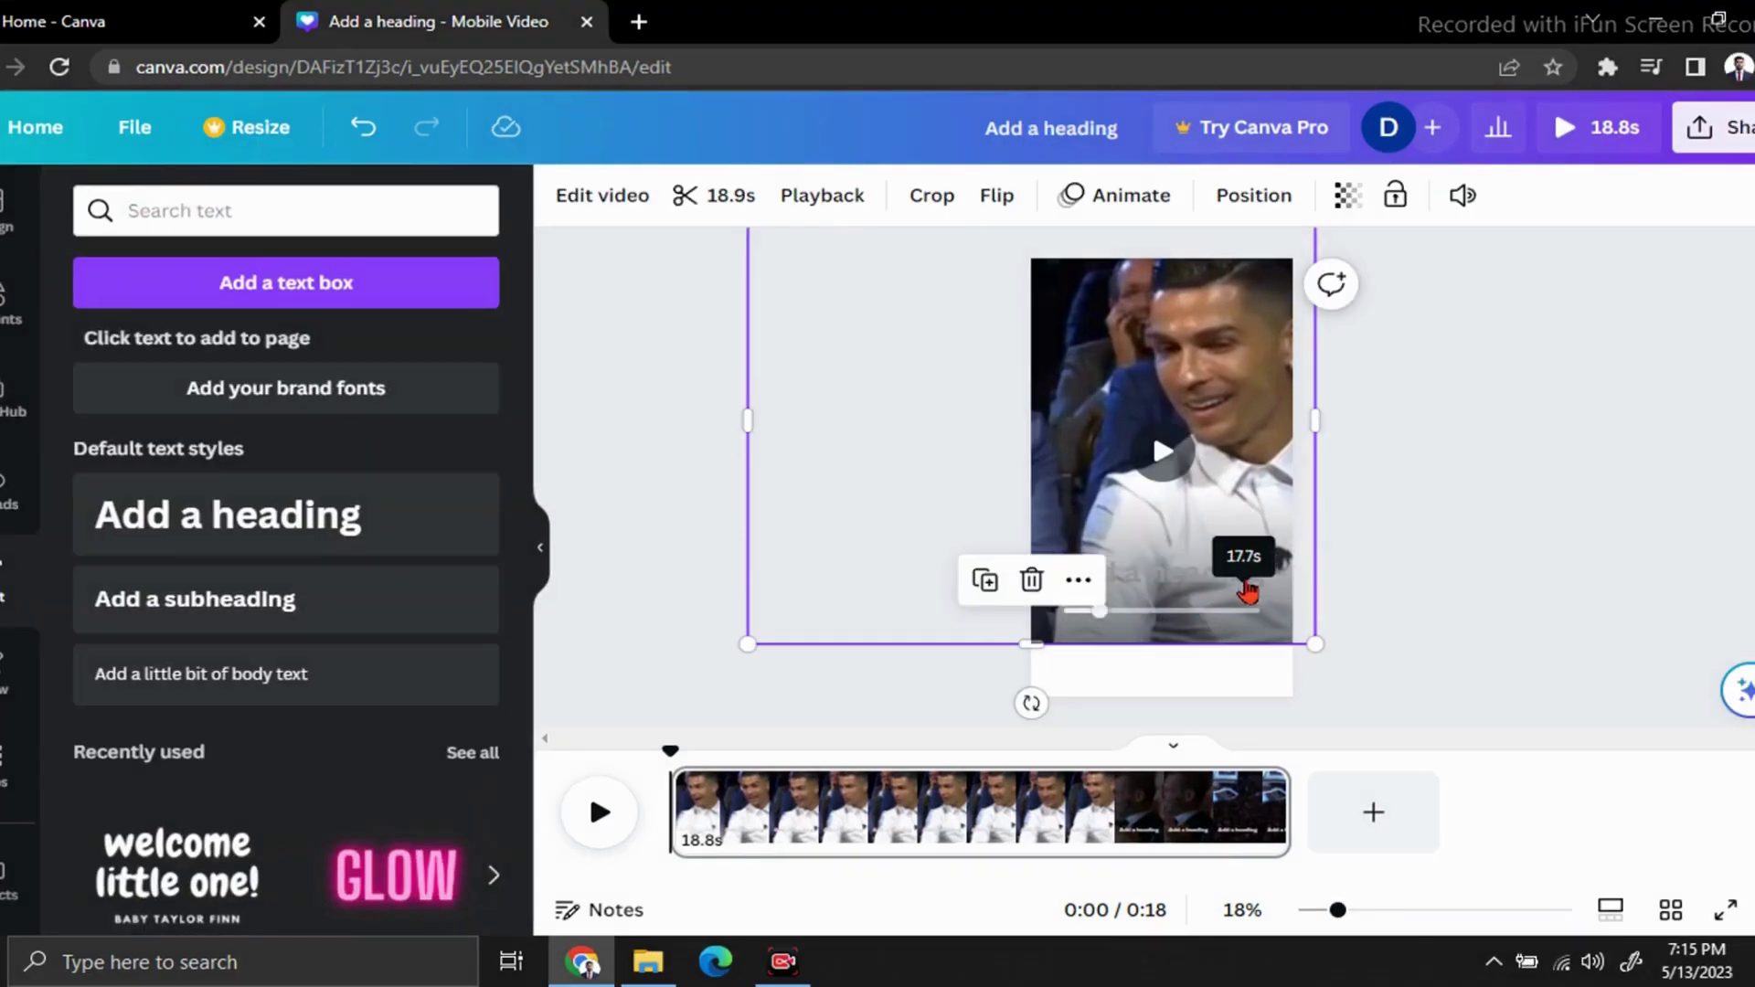
# - Apply the Background text effect to the heading for a black box behind it
pyautogui.click(908, 448)
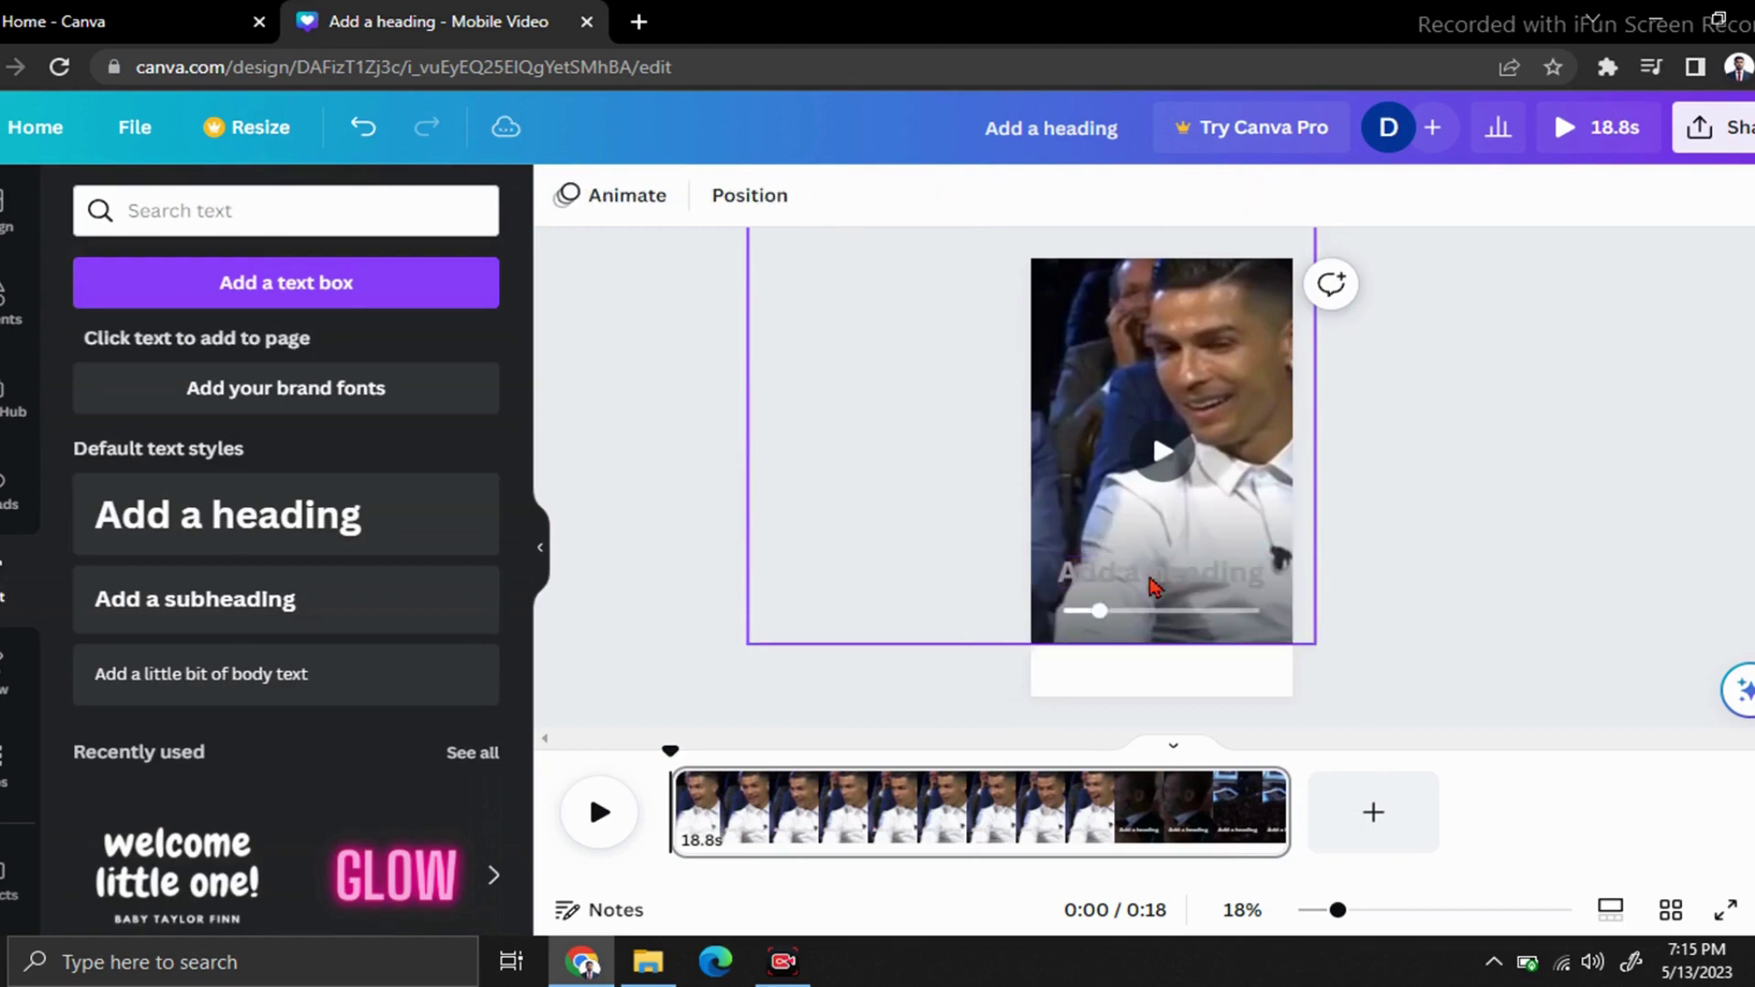
pyautogui.click(1153, 585)
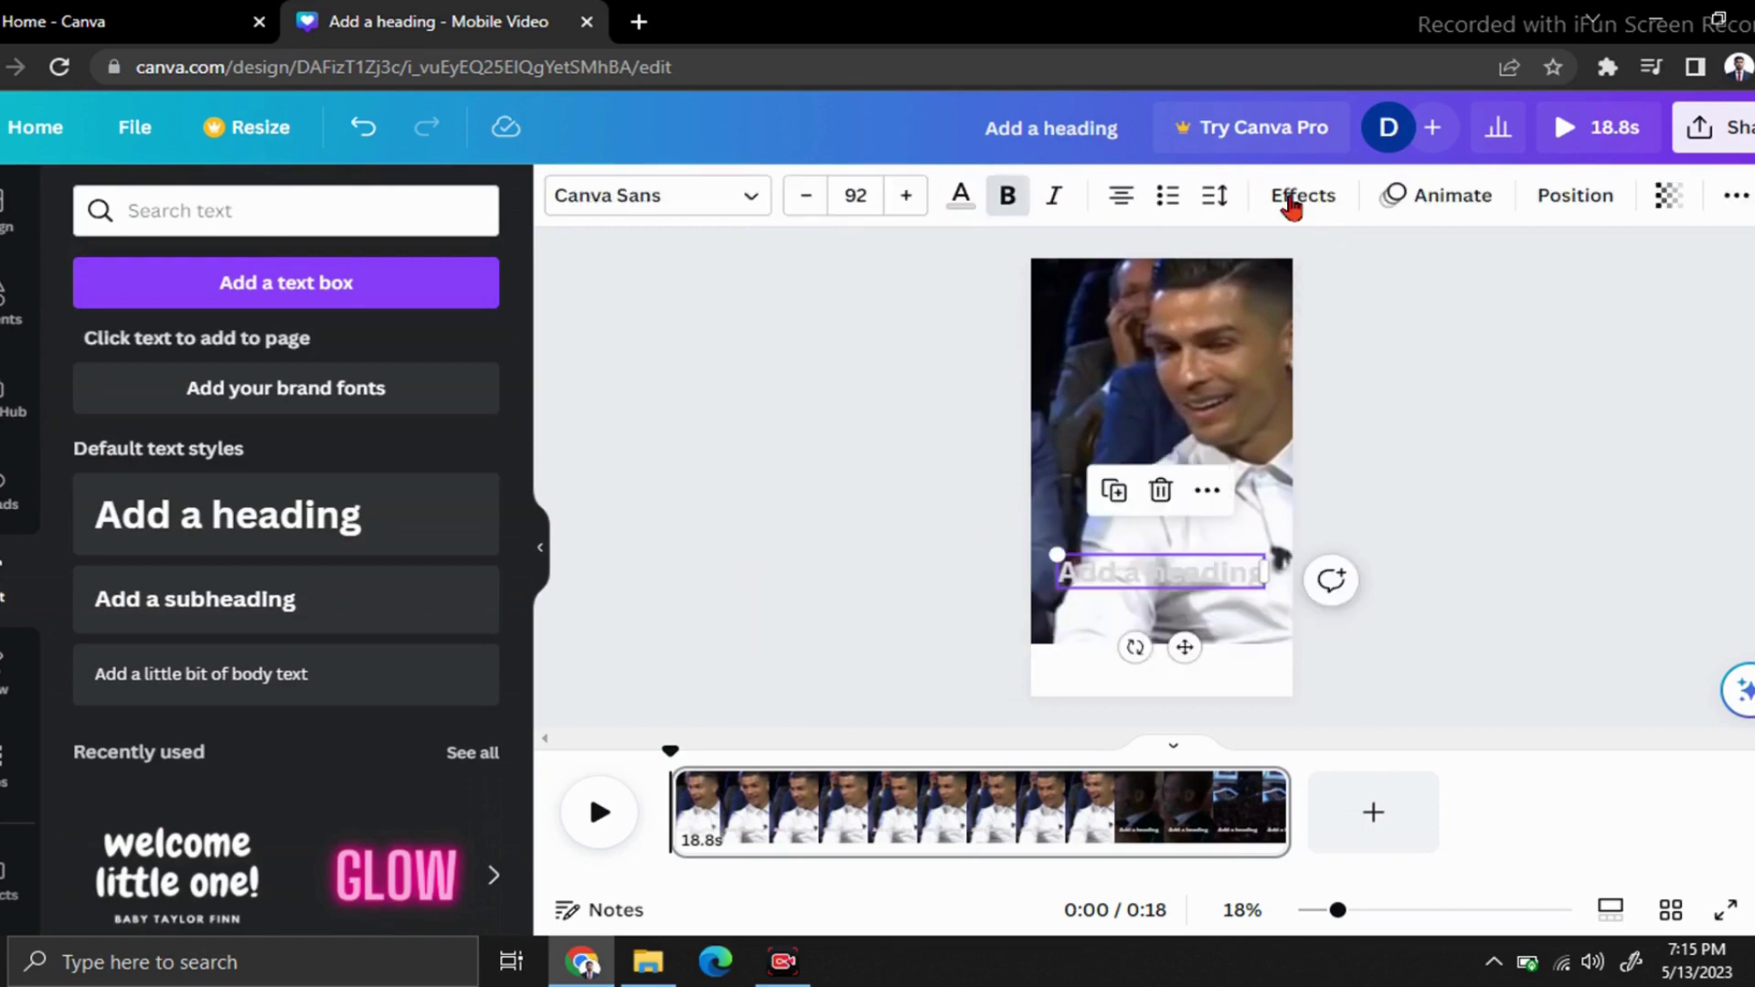
pyautogui.click(1300, 199)
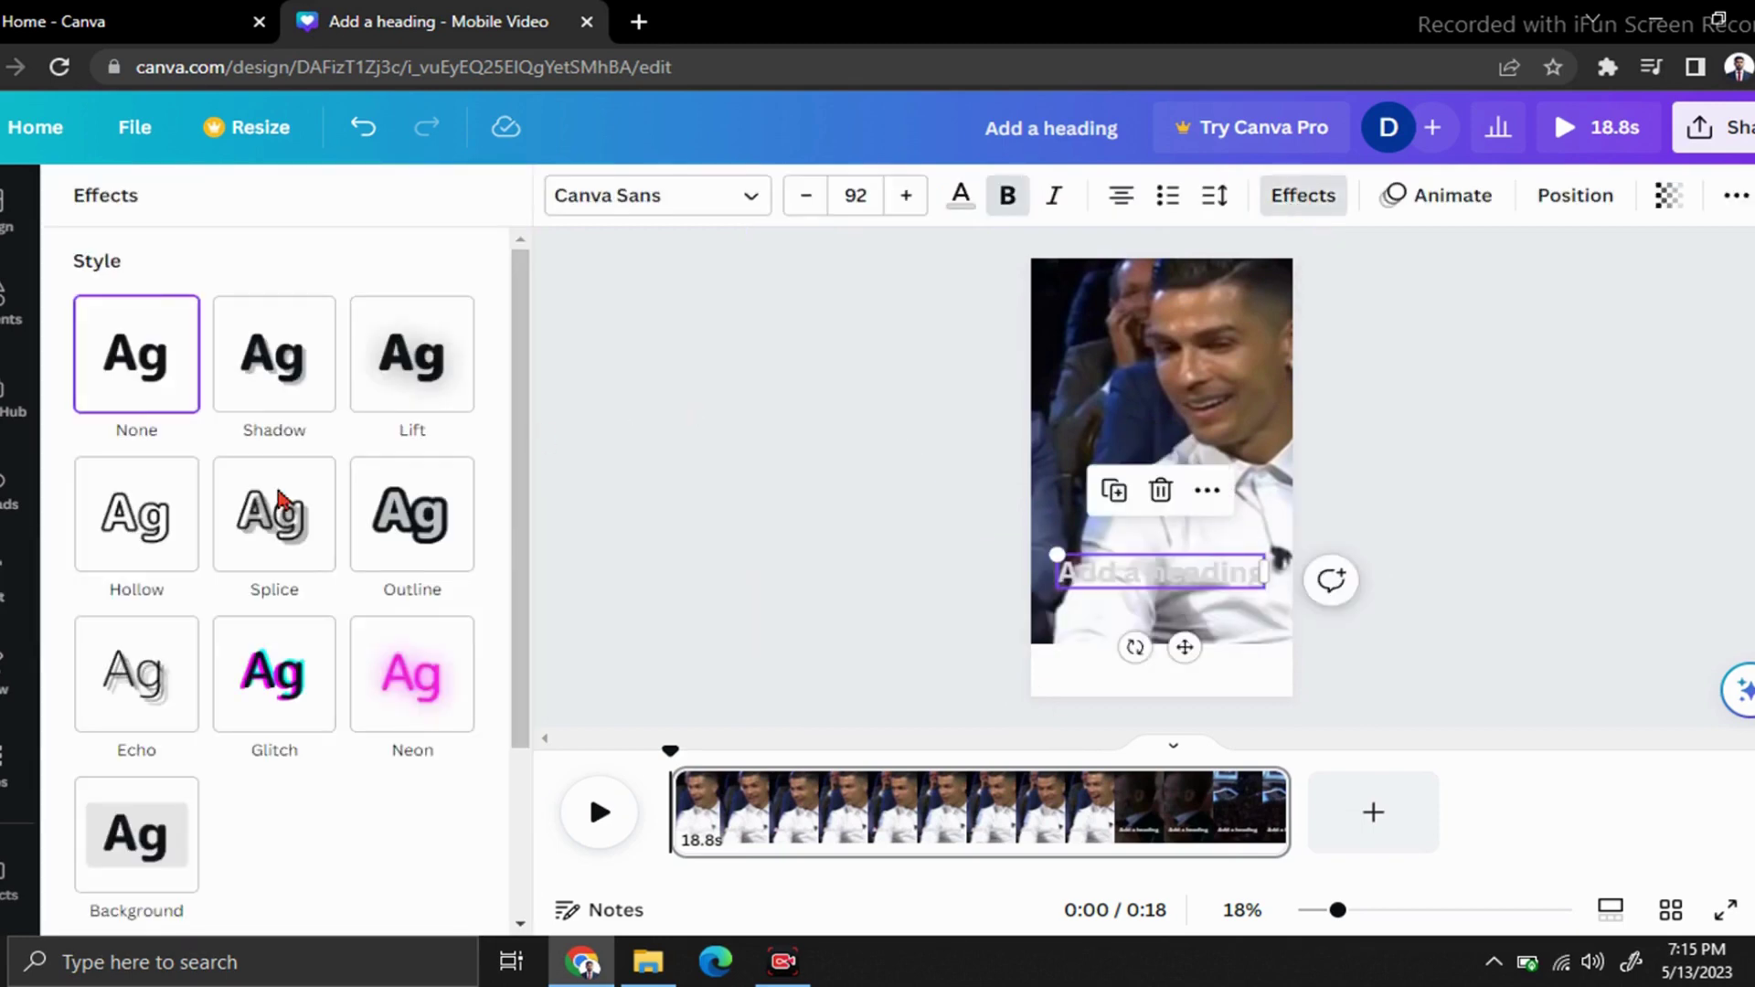
pyautogui.scroll(-3, 225, 633)
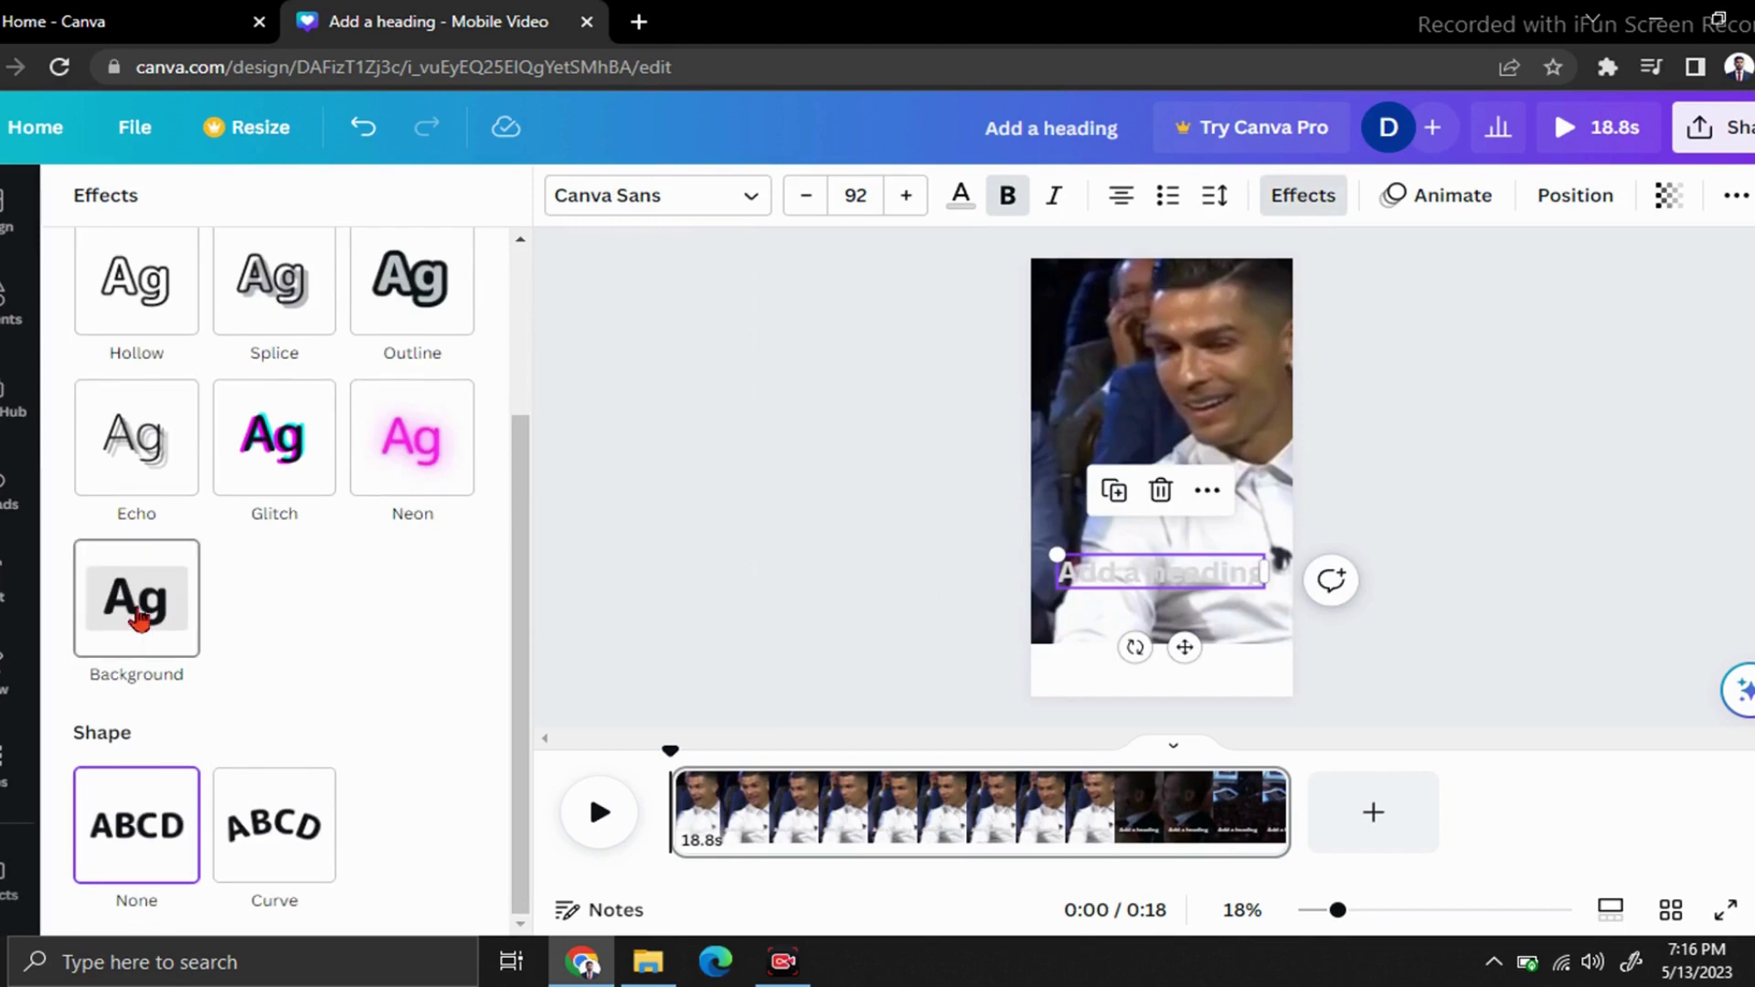
pyautogui.click(139, 620)
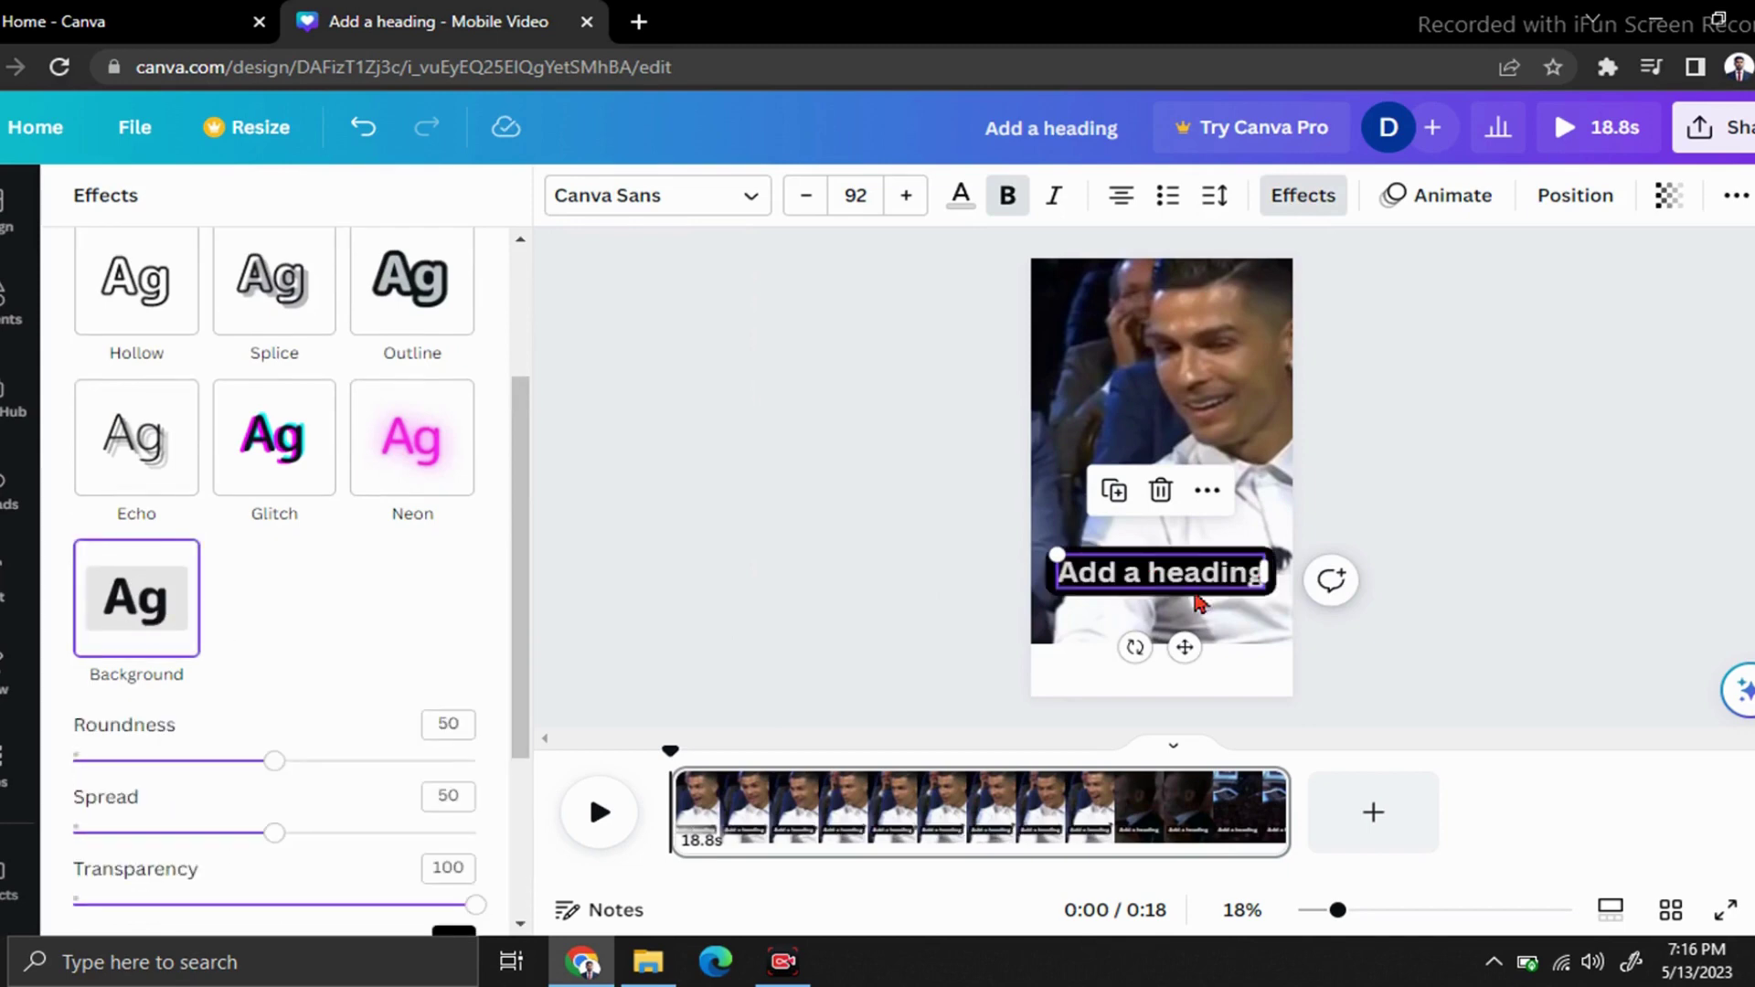
# - Make the background more transparent, shrink its spread, and lower roundness to 34
pyautogui.scroll(-3, 329, 576)
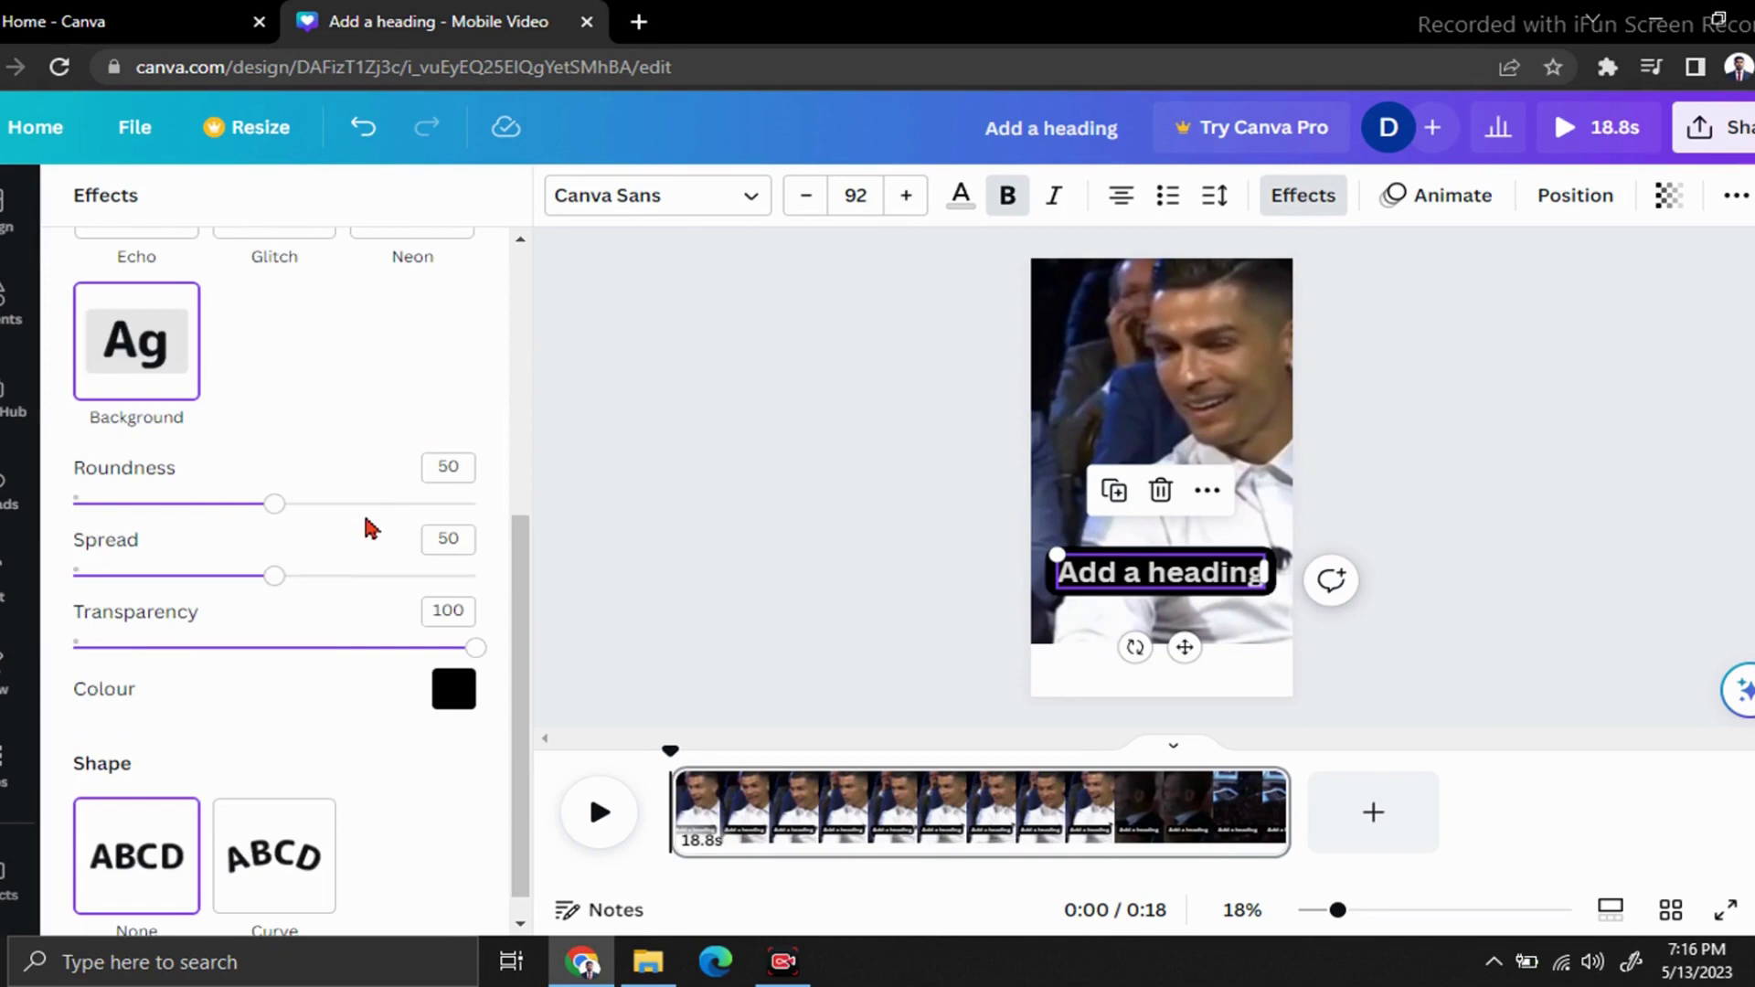
pyautogui.moveTo(476, 649); pyautogui.dragTo(447, 651)
pyautogui.moveTo(335, 653); pyautogui.dragTo(299, 654)
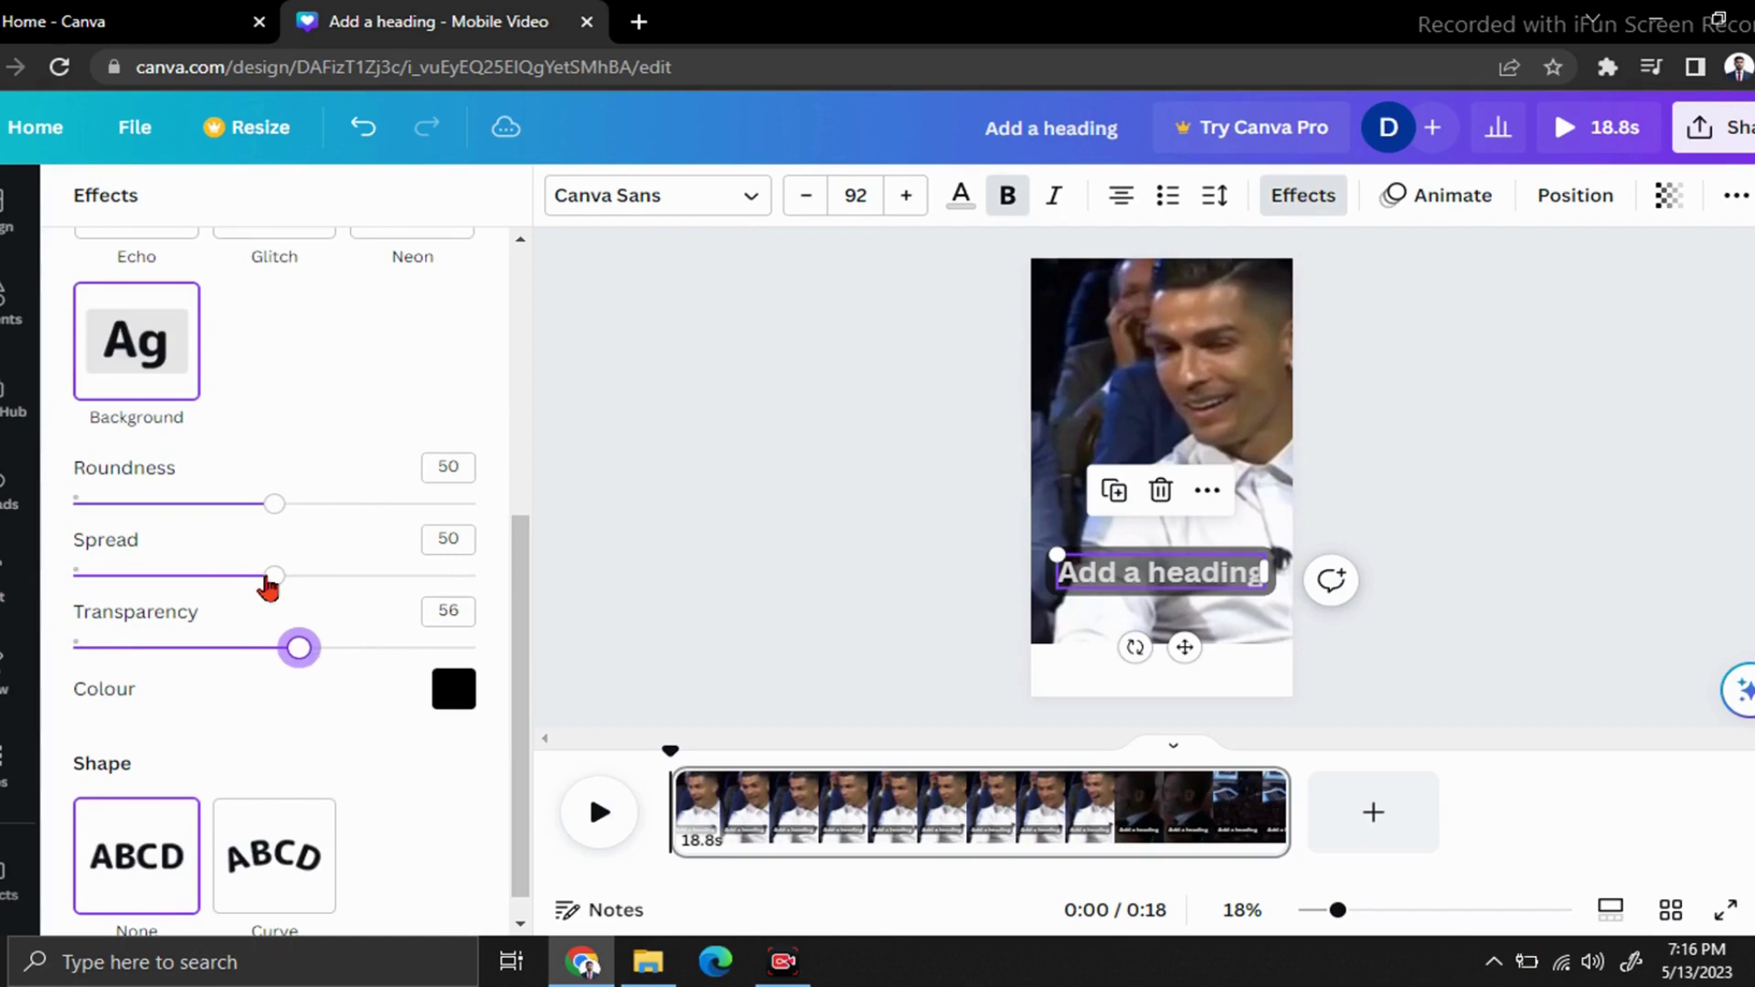
pyautogui.moveTo(310, 587); pyautogui.dragTo(158, 578)
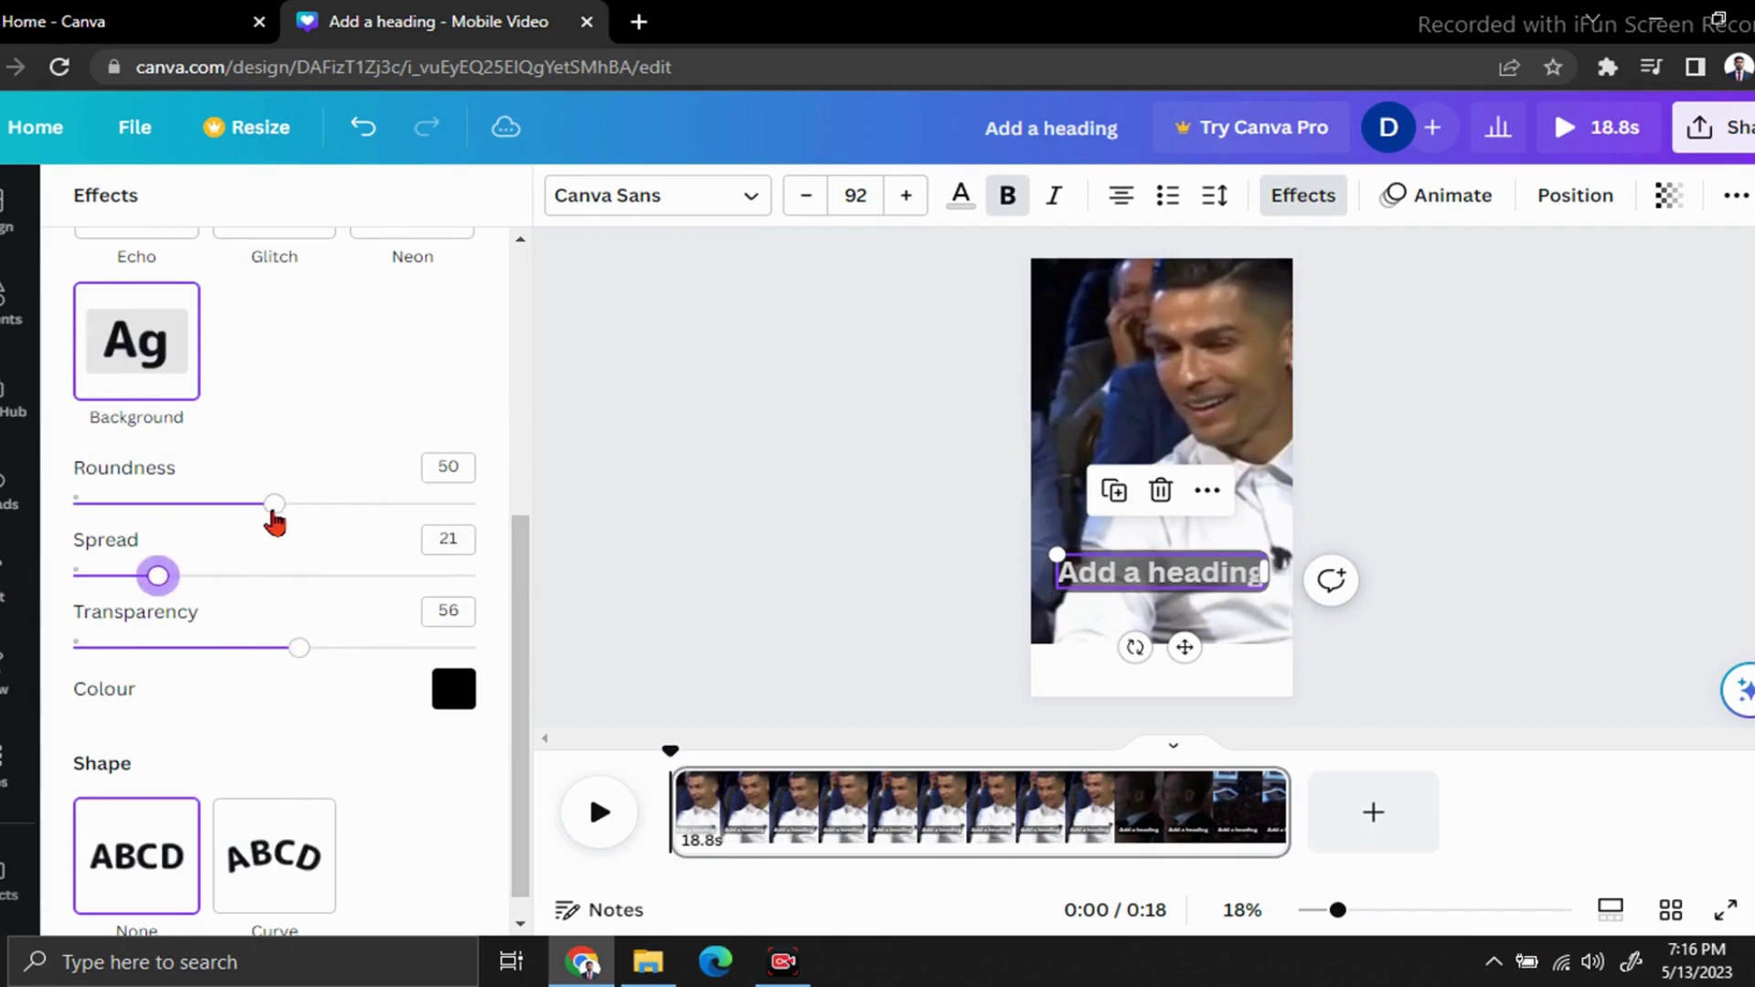
pyautogui.moveTo(274, 512); pyautogui.dragTo(173, 517)
pyautogui.press('Escape')
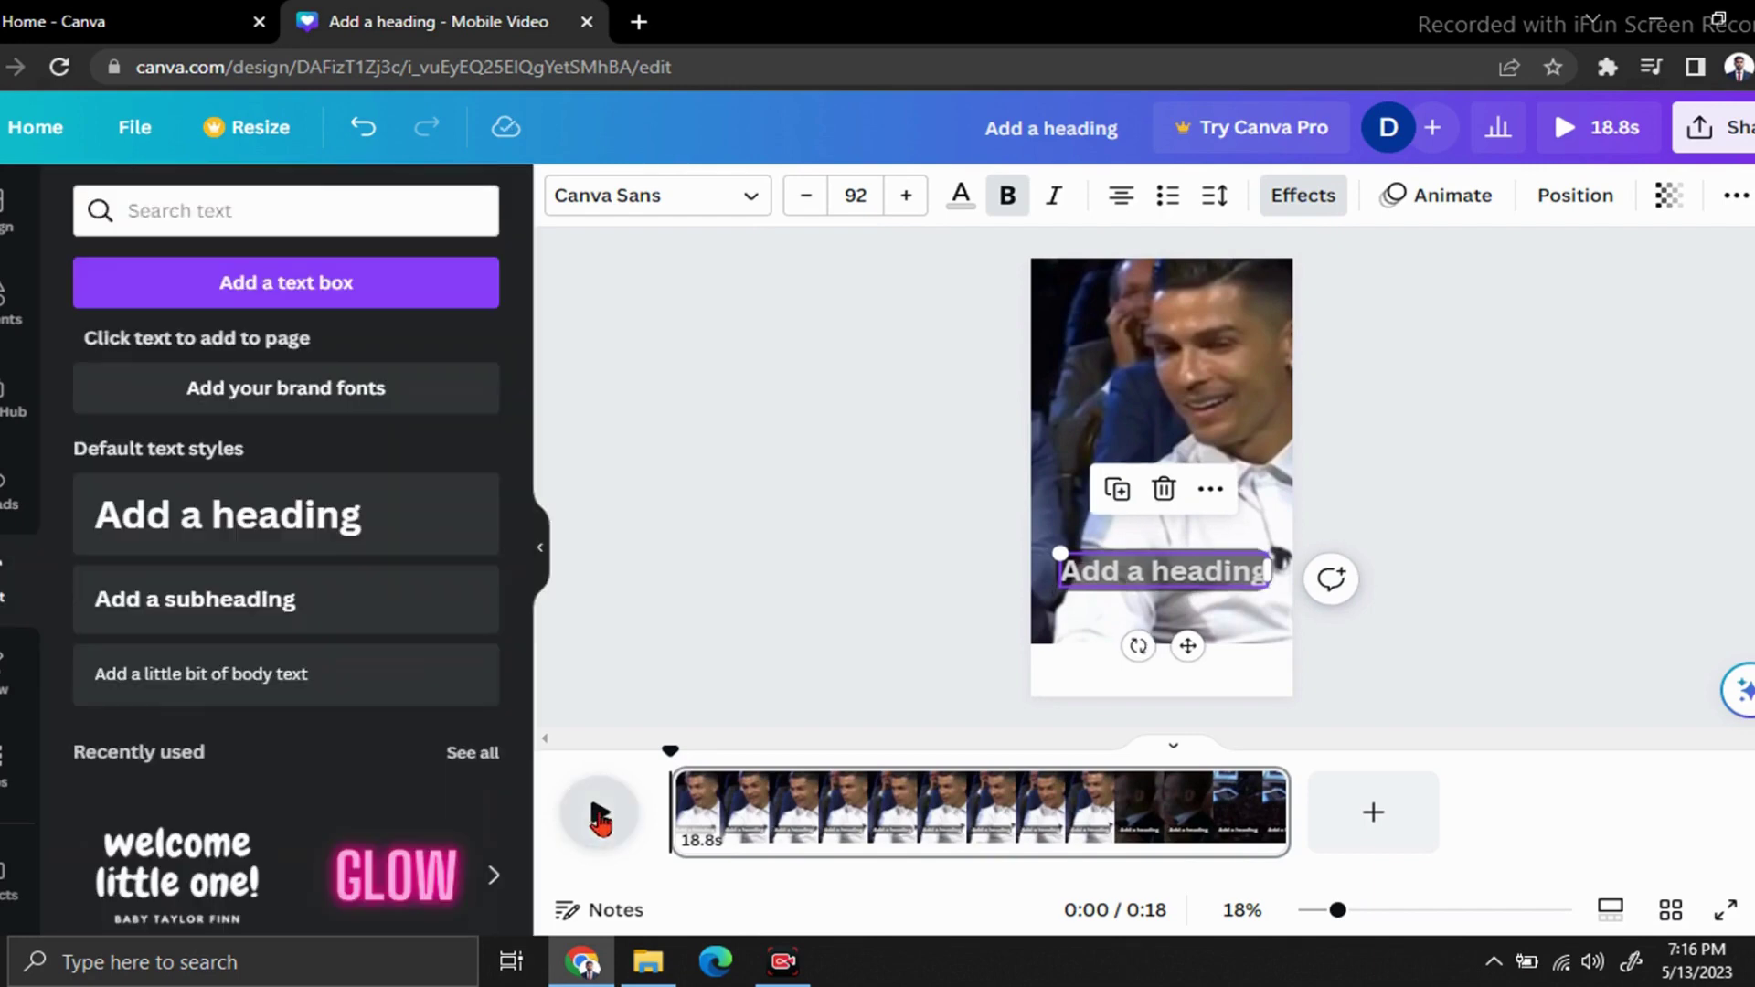
# - Split the video at about 0:01 into a 1.7s page and a 17.1s page
pyautogui.click(599, 816)
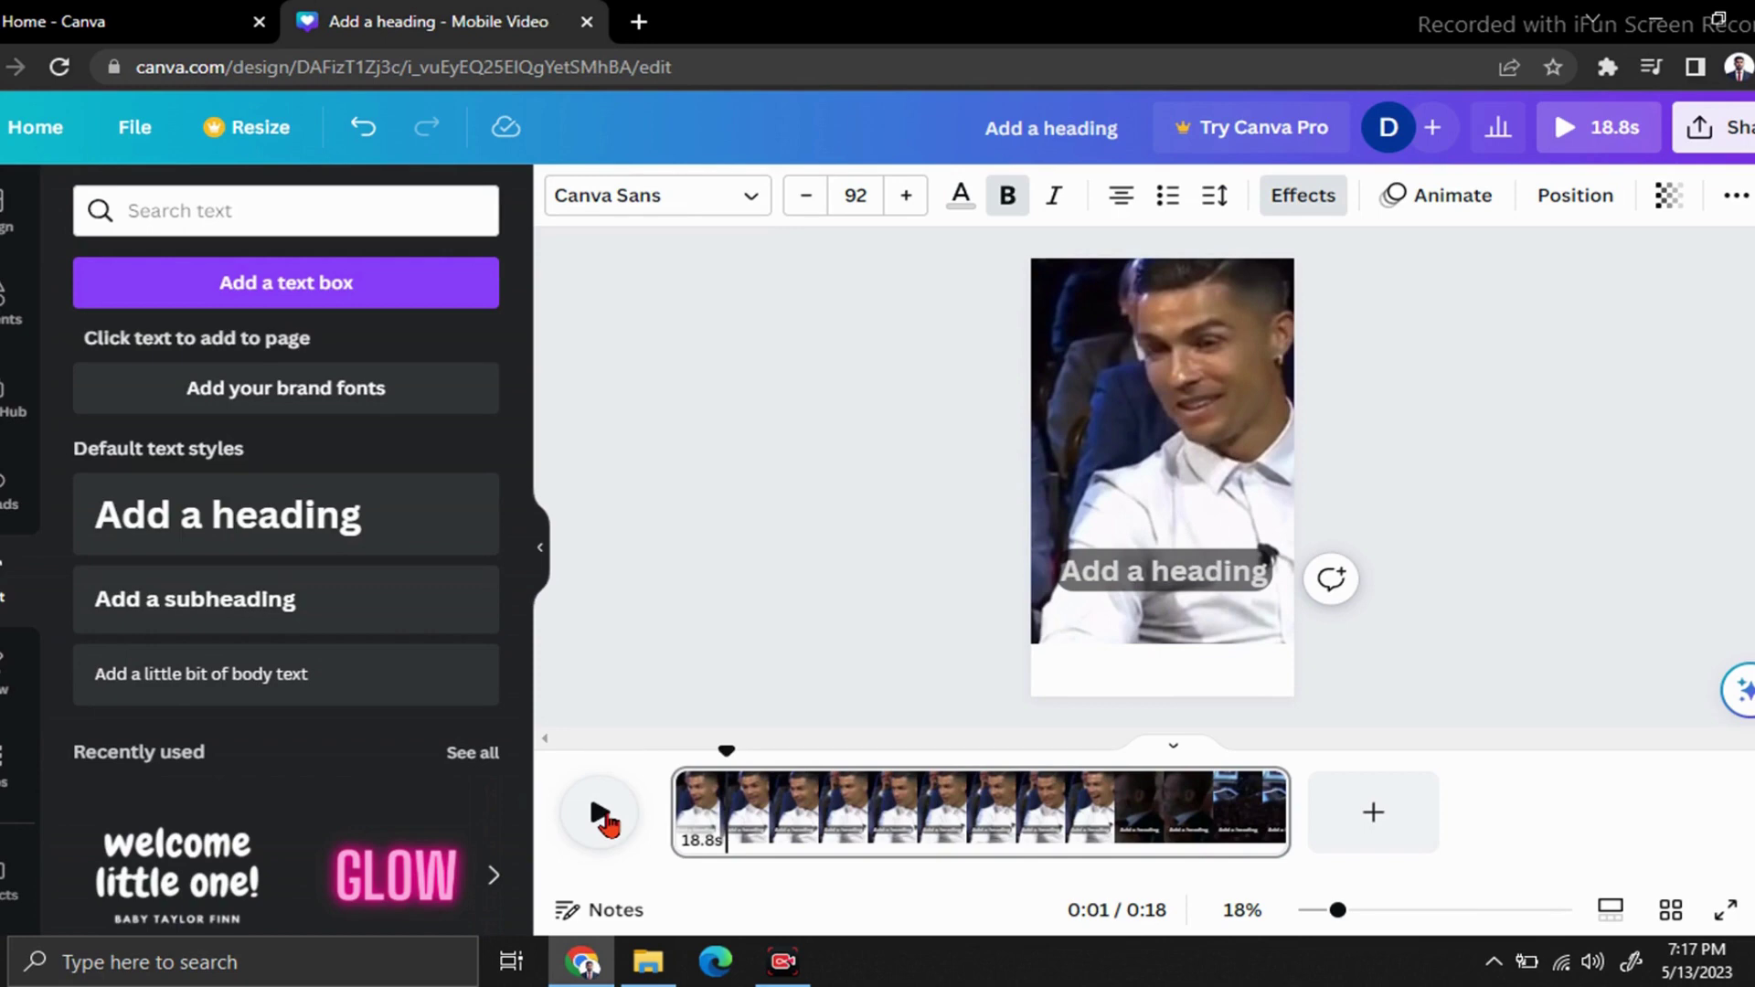
pyautogui.rightClick(735, 811)
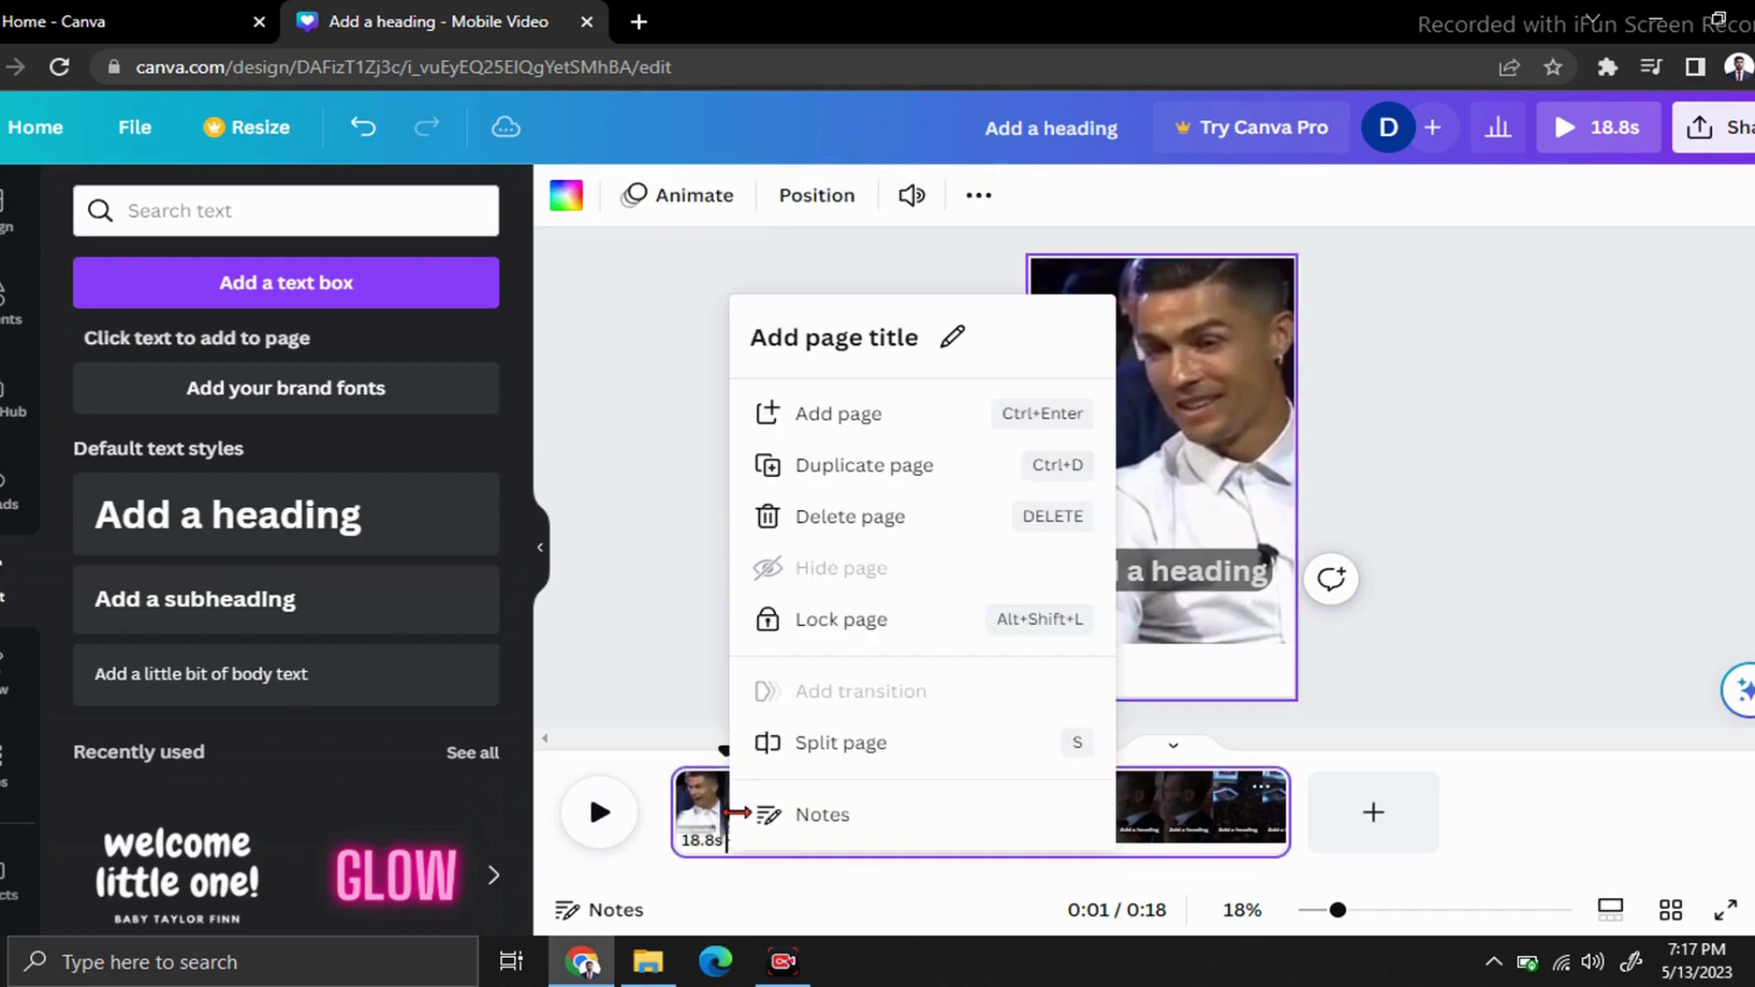
pyautogui.rightClick(697, 811)
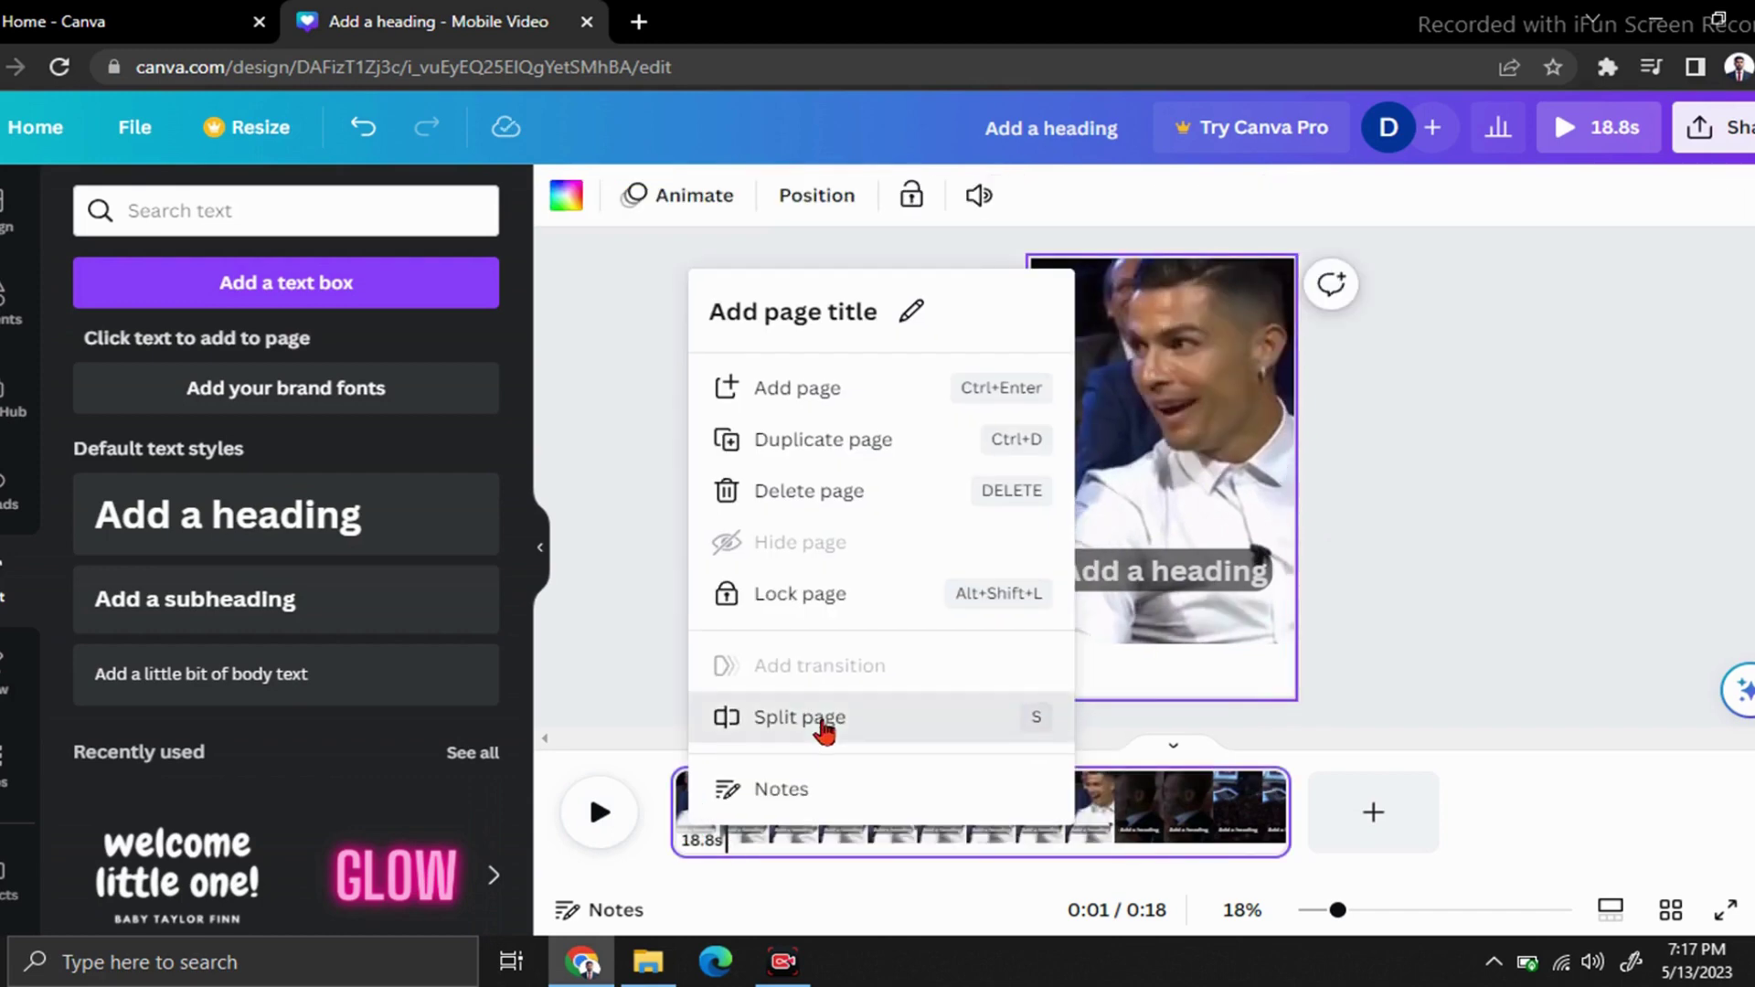
pyautogui.click(800, 718)
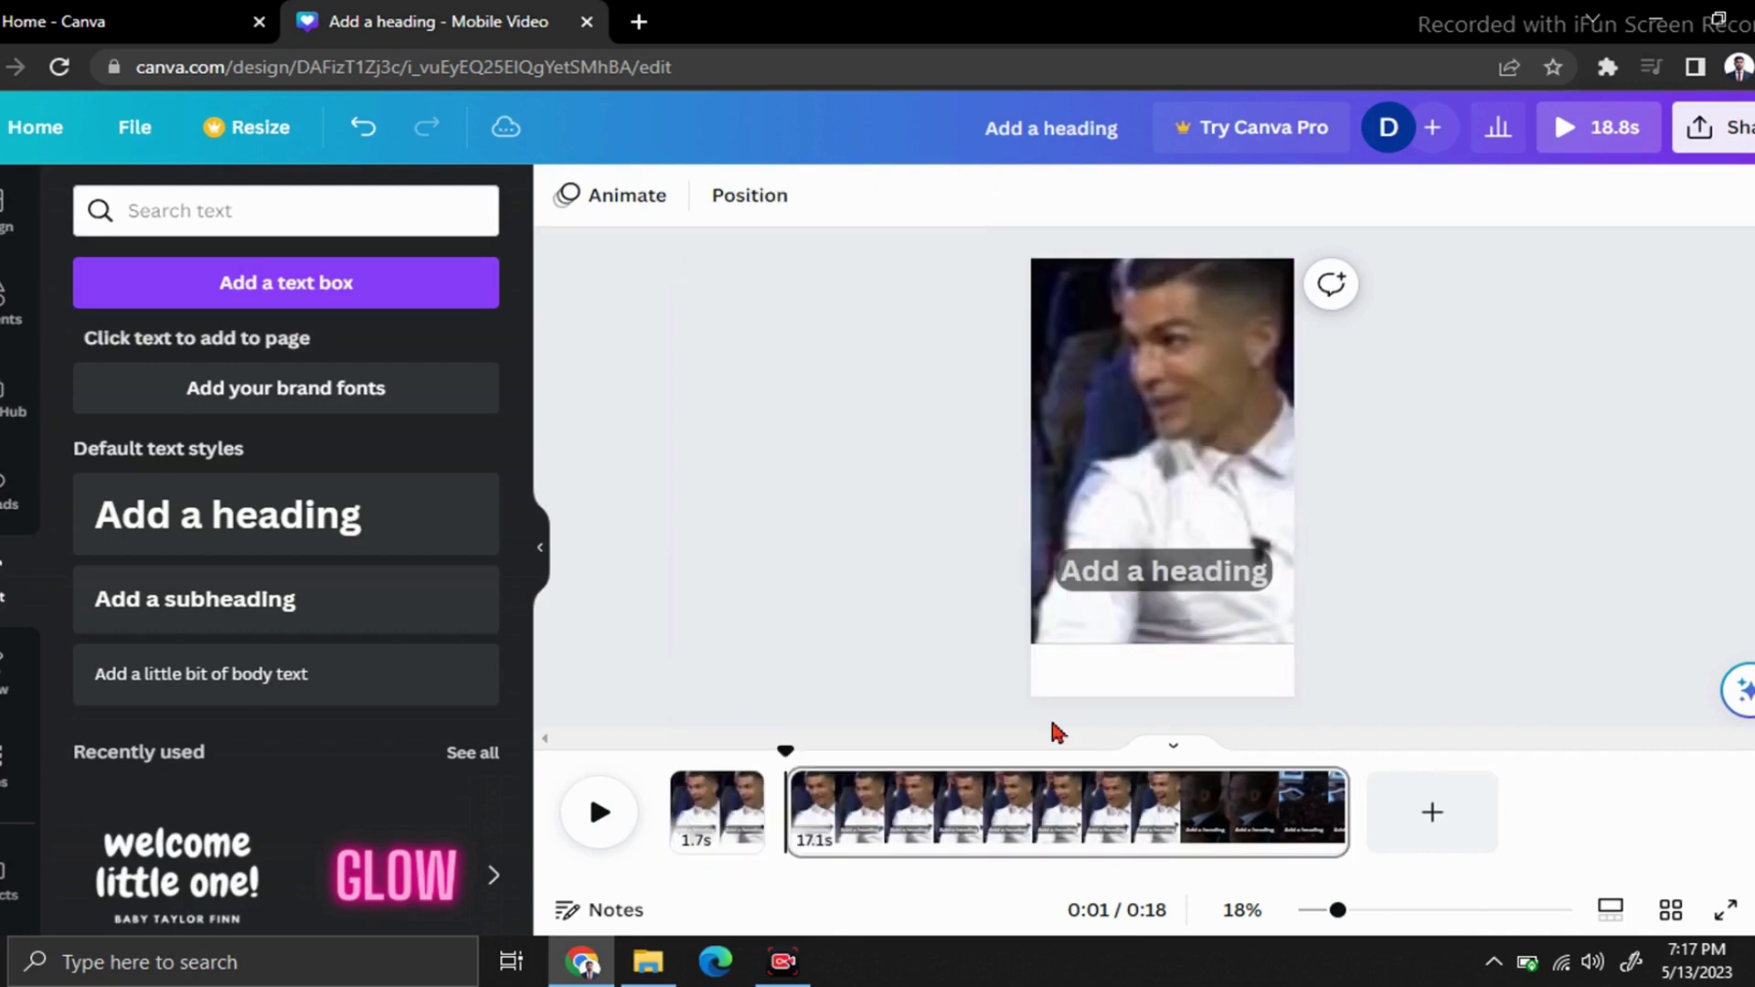
# - Replace the 1.7s page's placeholder heading with the subtitle 'It's not easy'
pyautogui.click(701, 823)
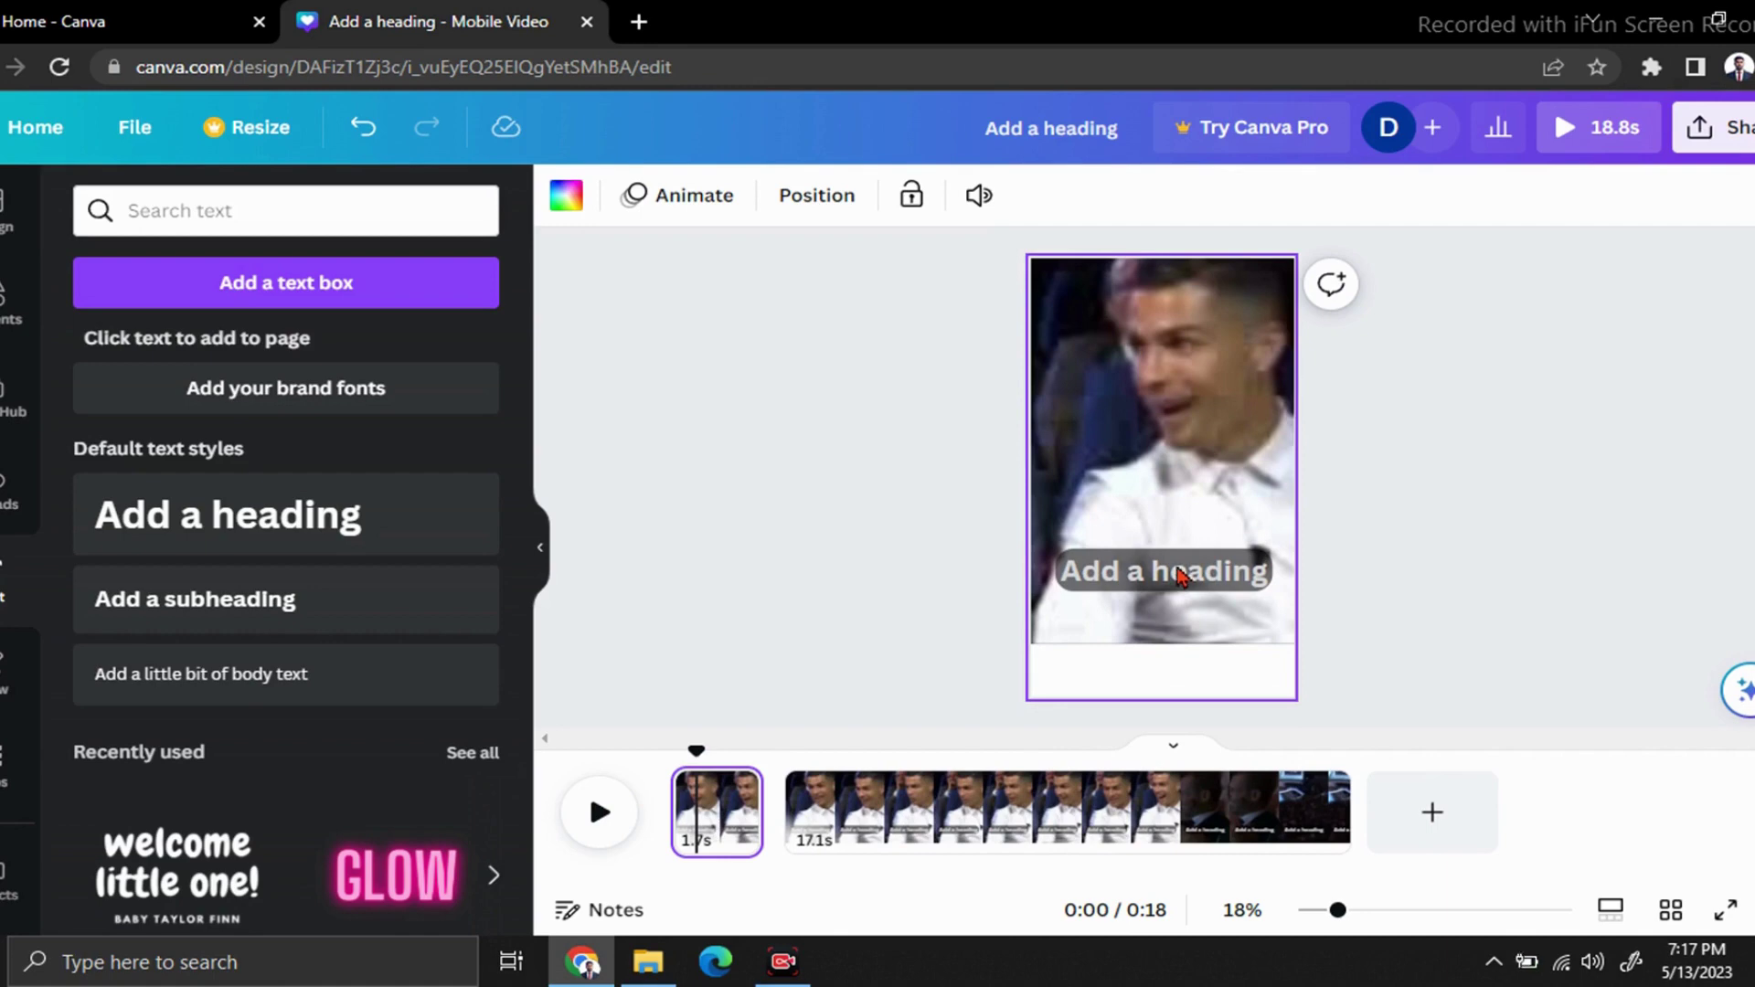
pyautogui.press('Return')
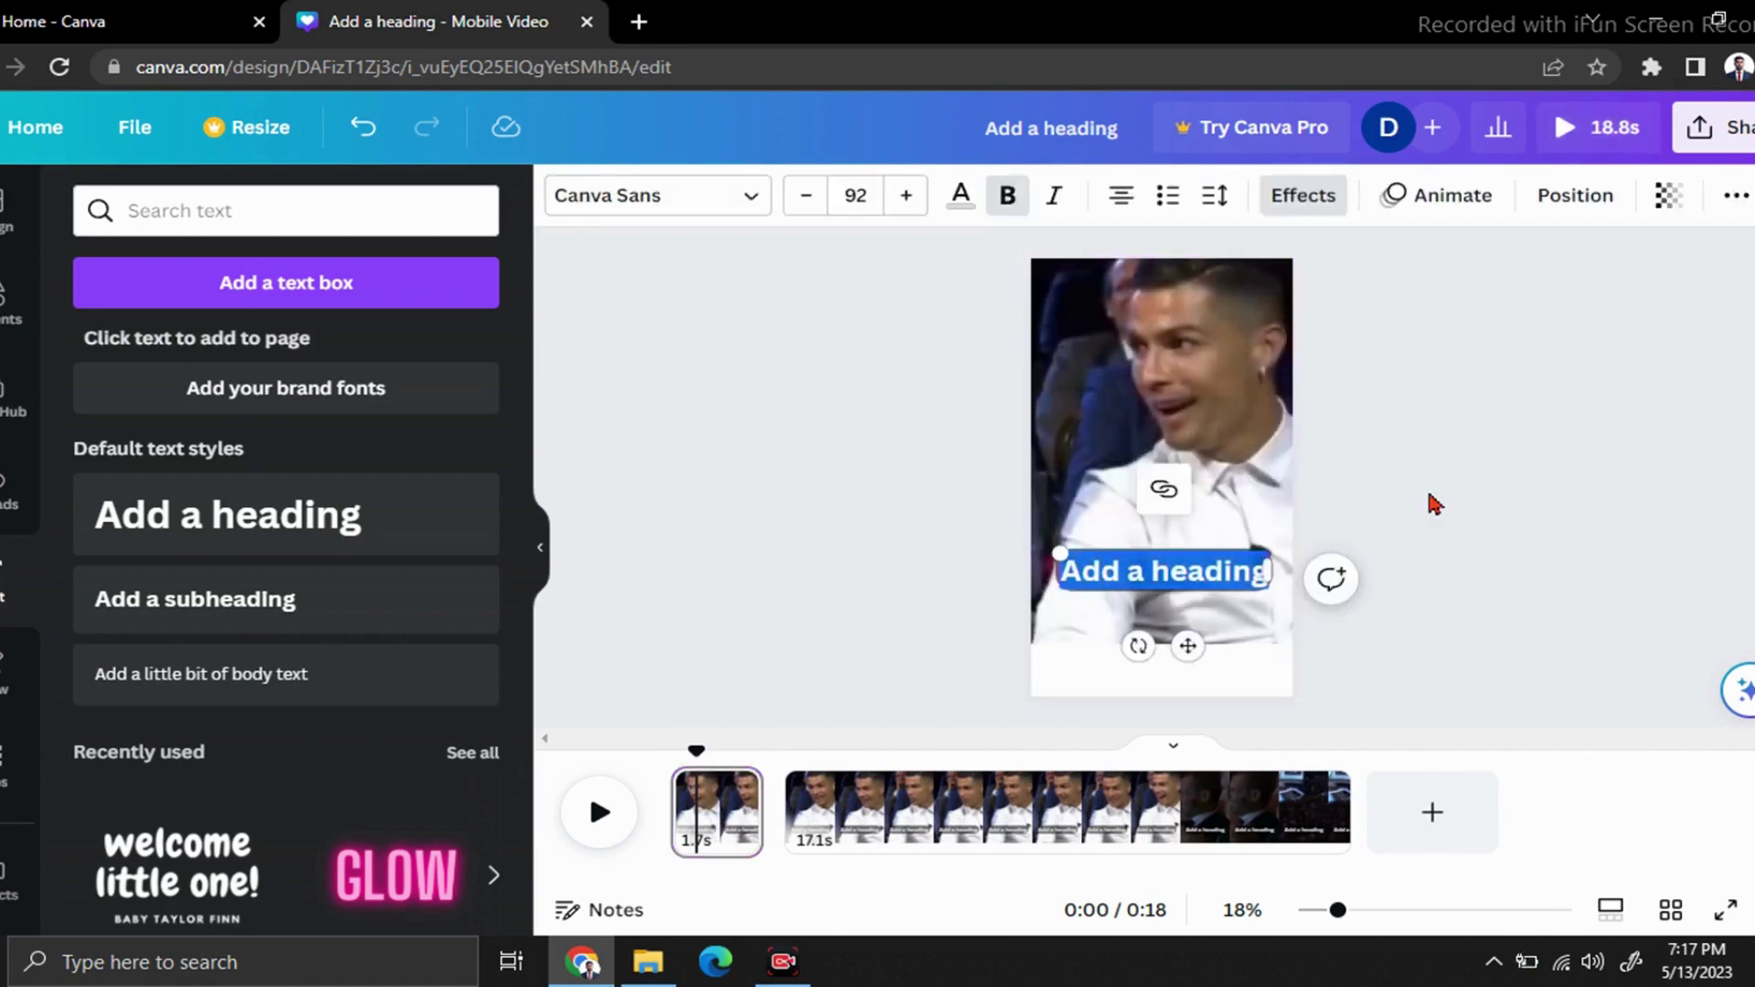
pyautogui.press('BackSpace')
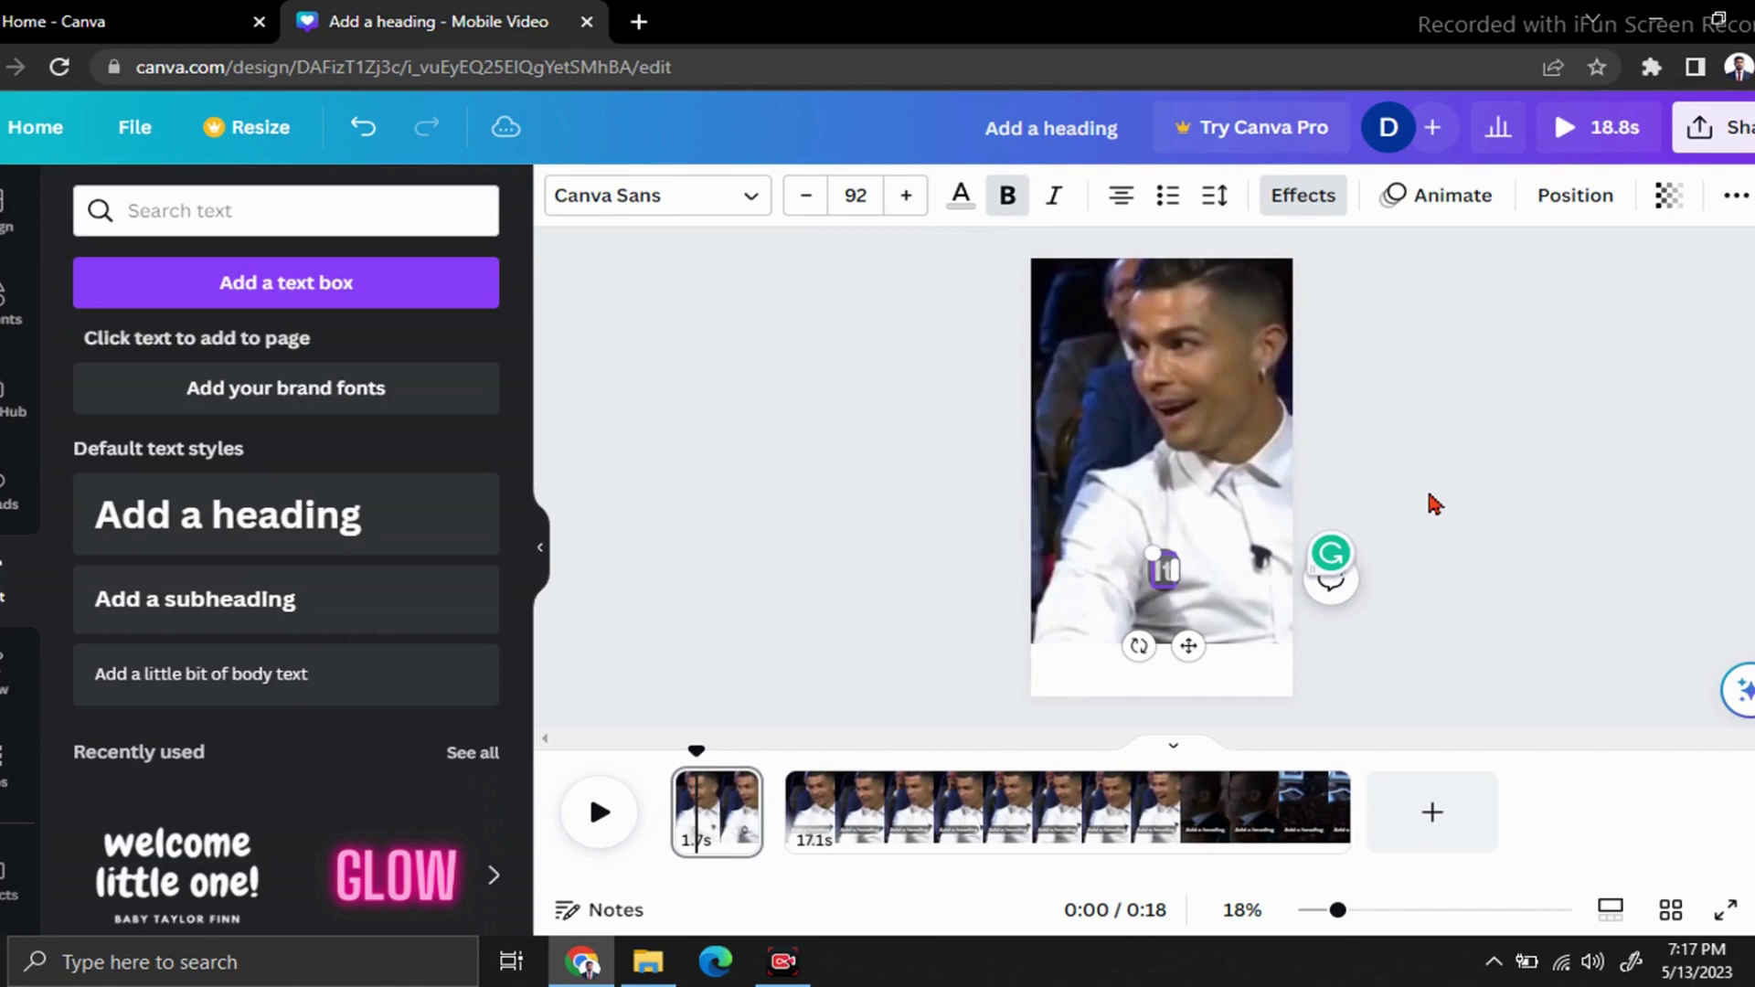
pyautogui.write("It's")
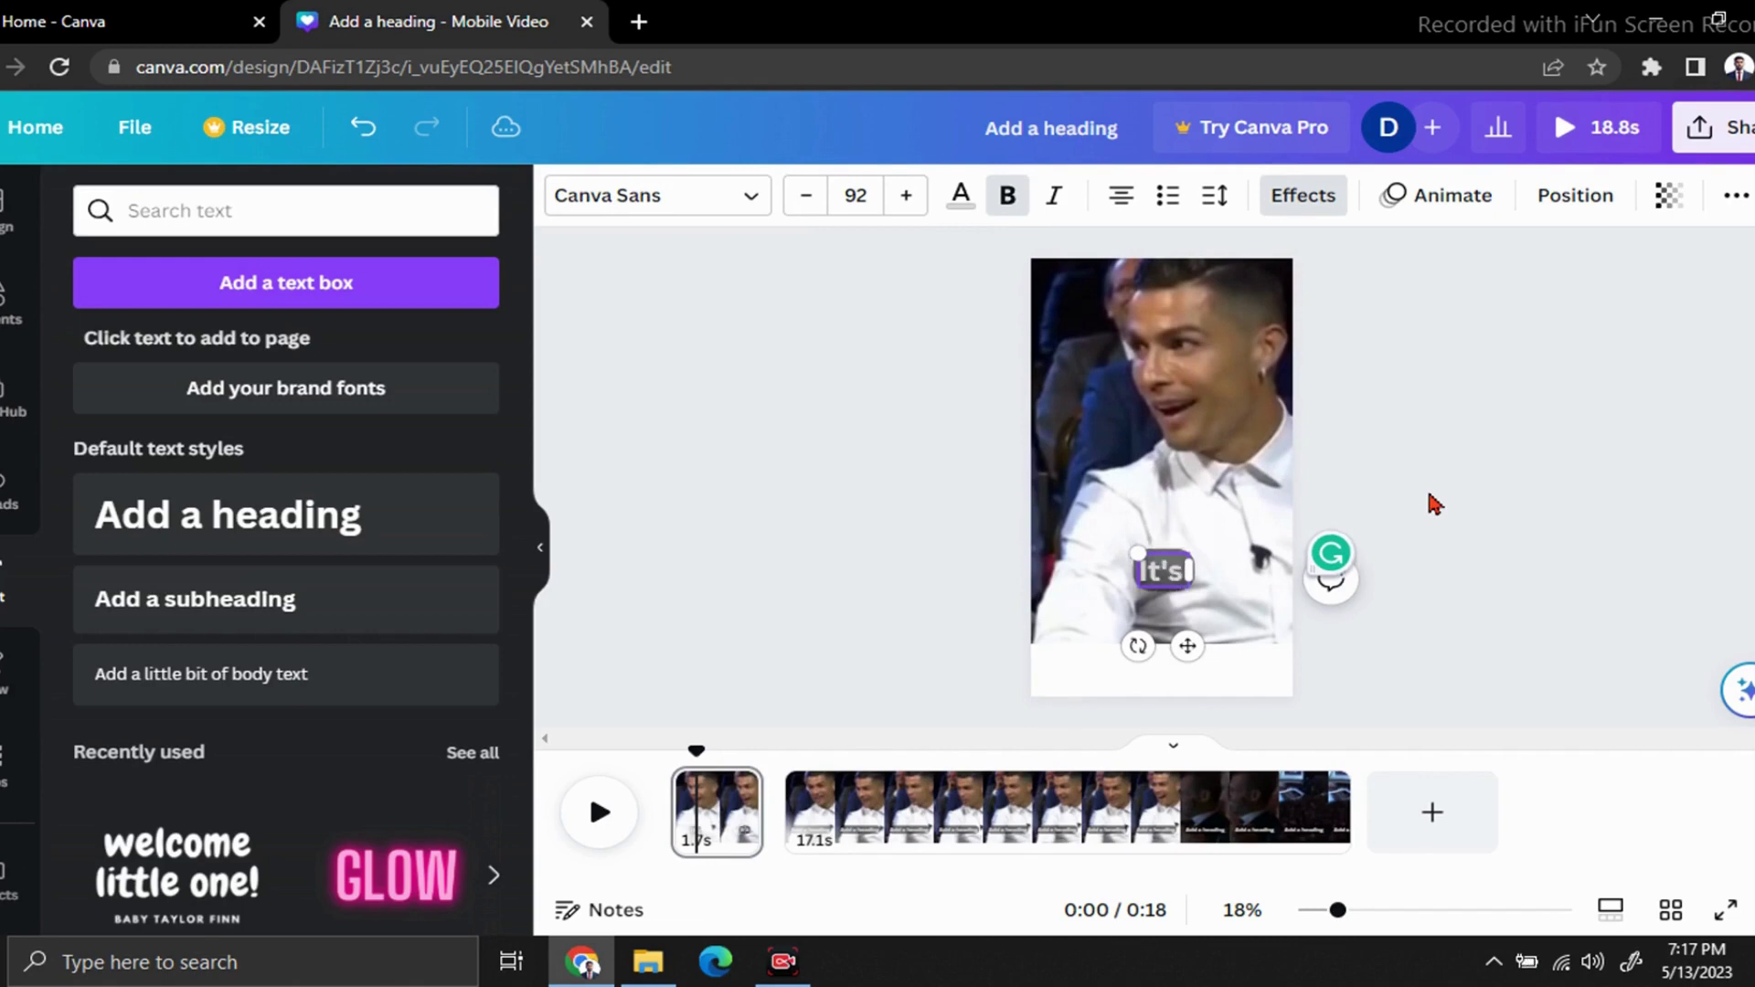
pyautogui.write(' not ea')
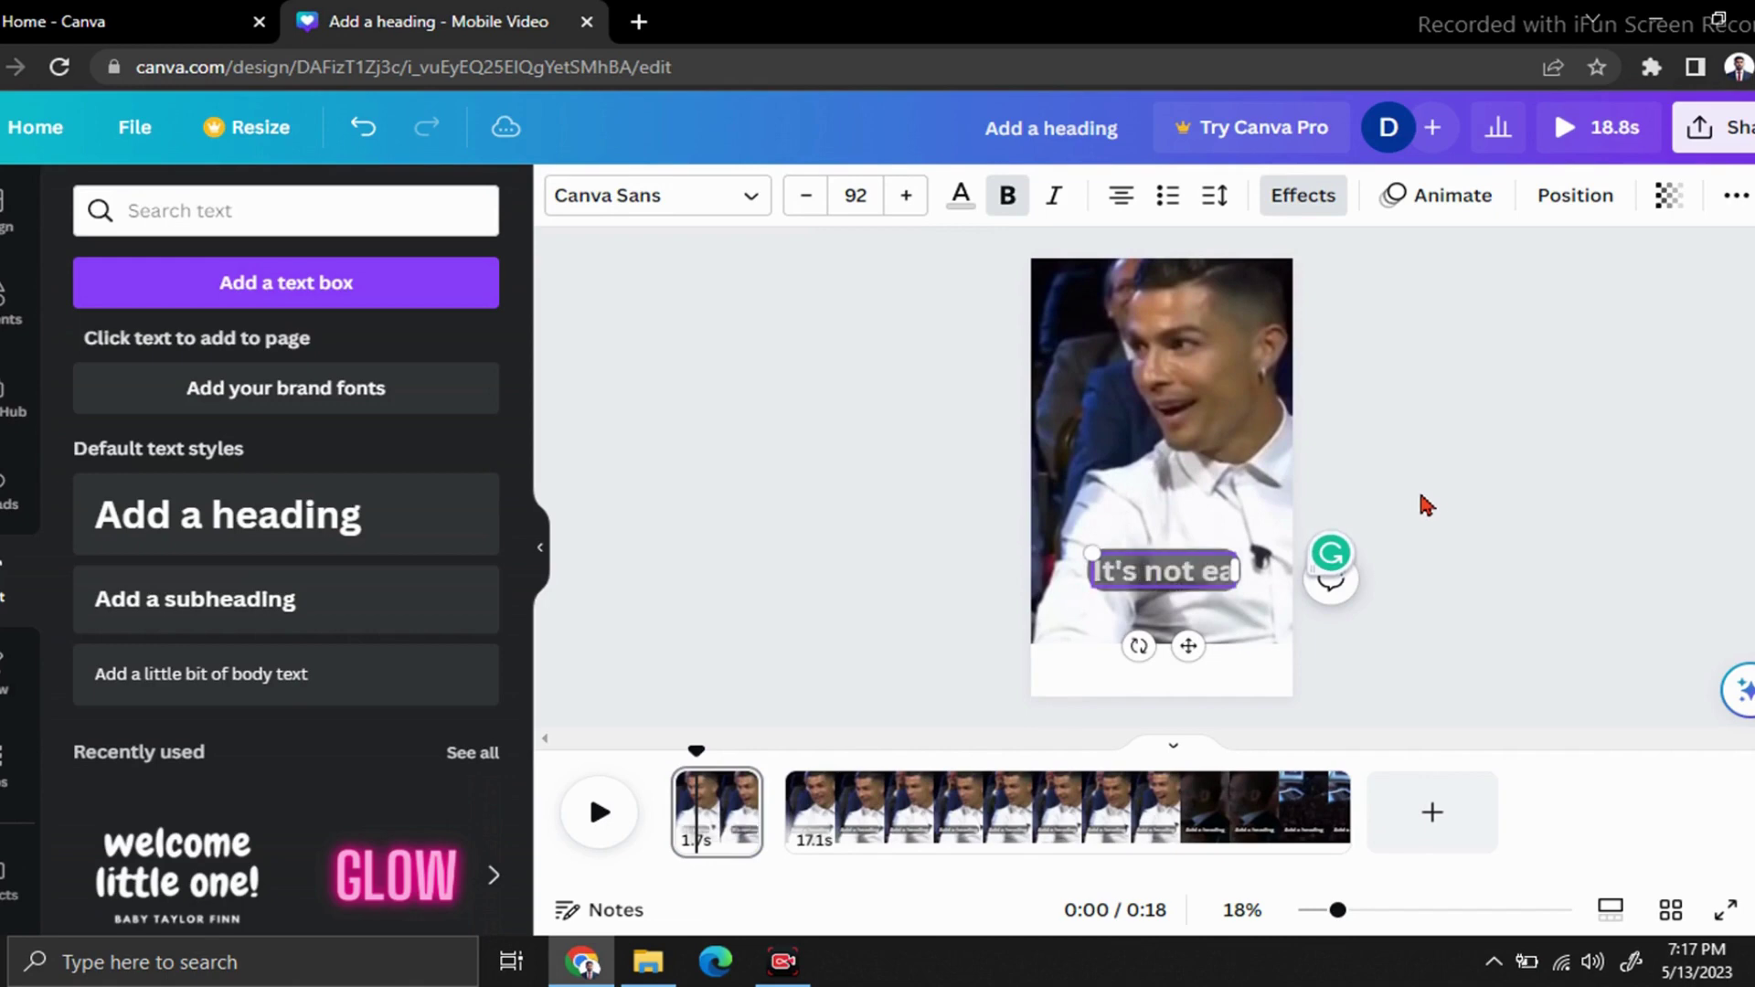
pyautogui.write('sy')
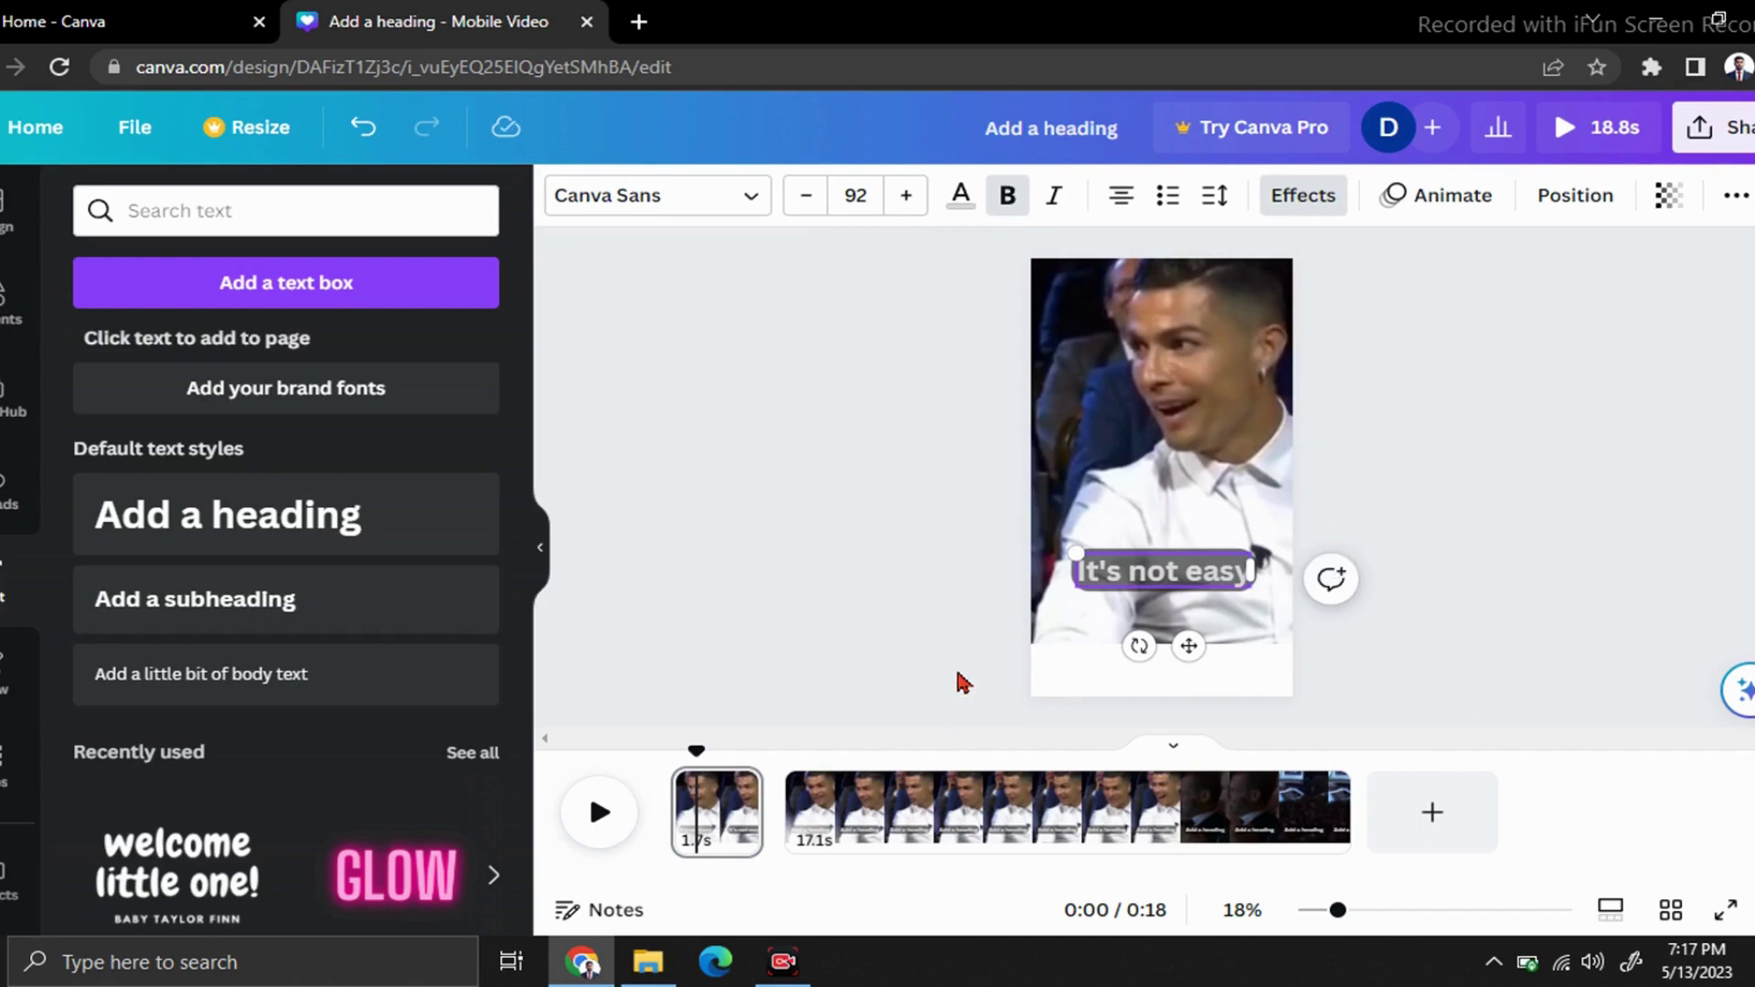
# - Play the 17.1s page to 0:05 and split it there into 3.5s and 13.6s pages
pyautogui.moveTo(694, 748); pyautogui.dragTo(777, 766)
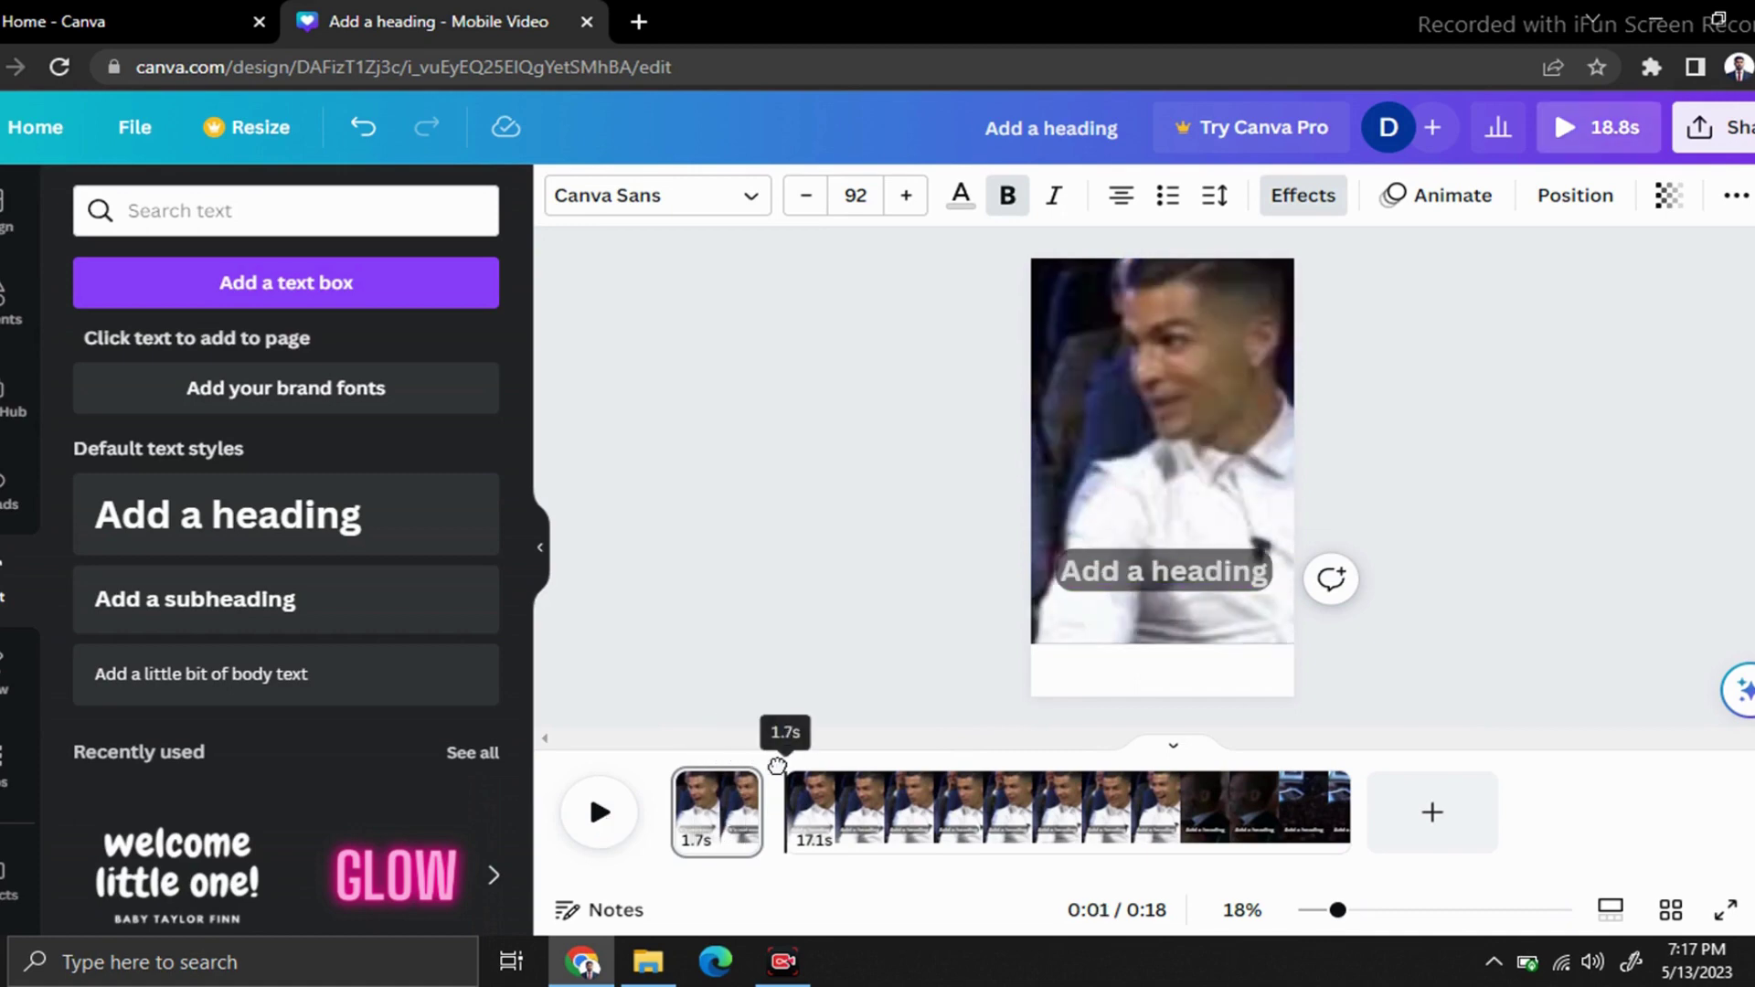
pyautogui.click(819, 823)
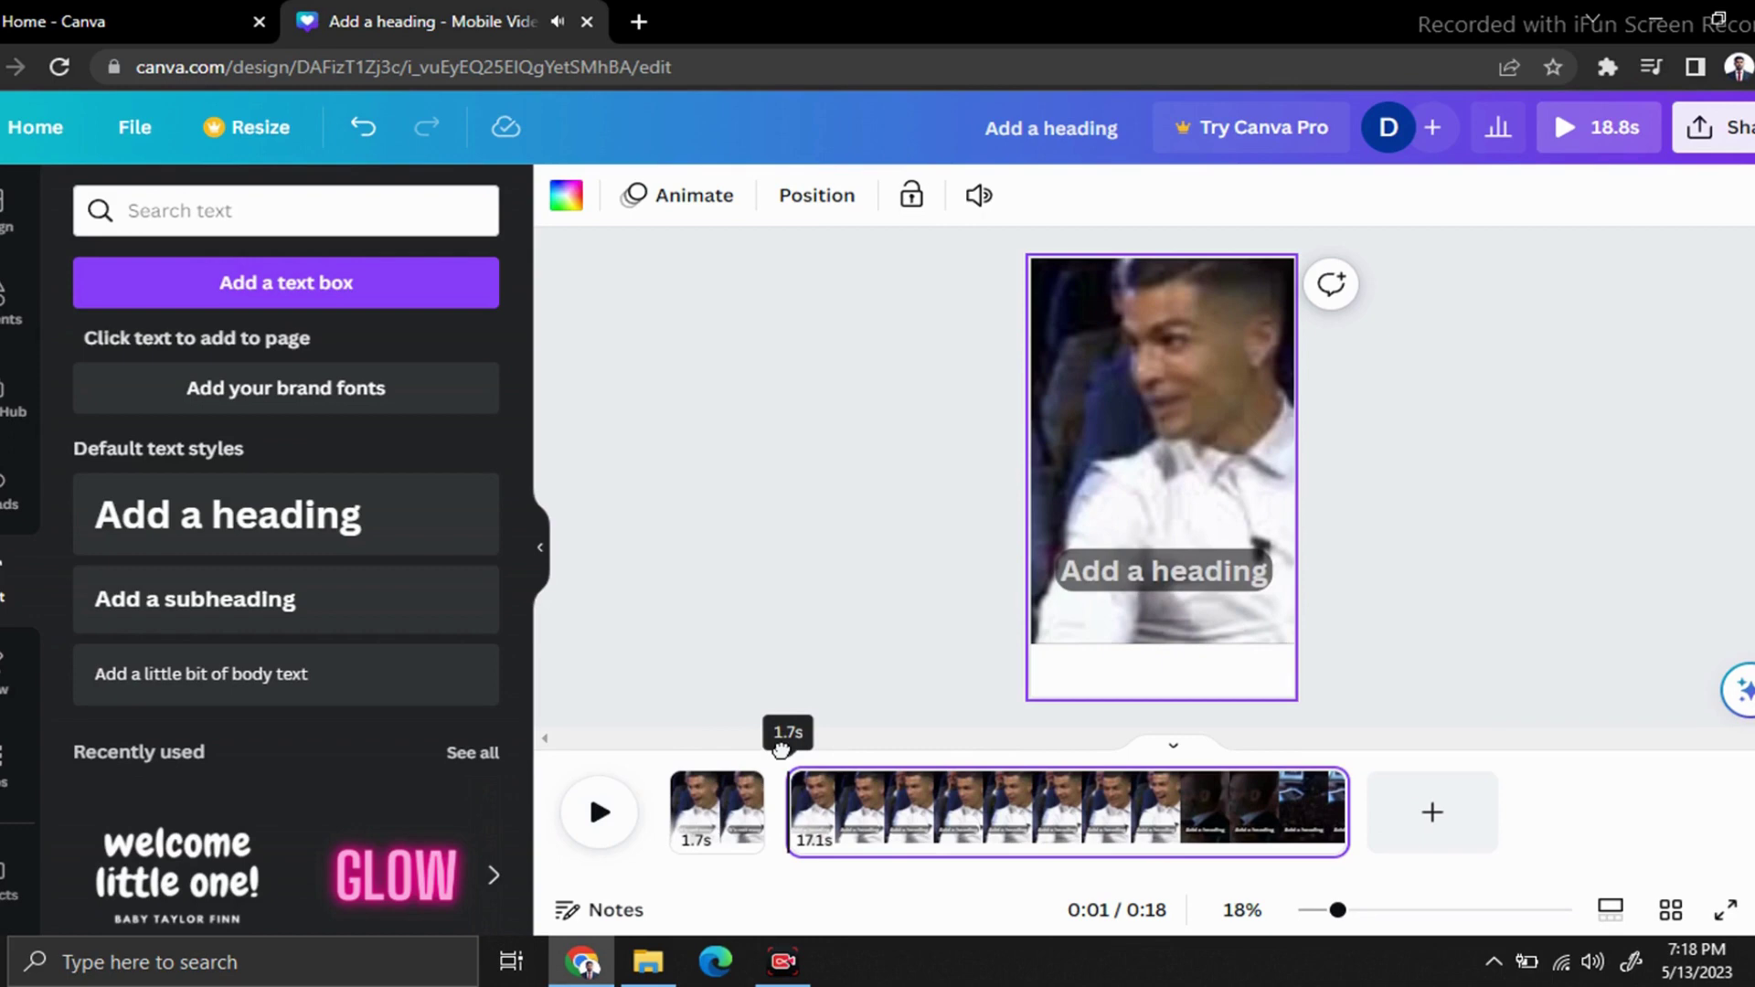
pyautogui.click(604, 811)
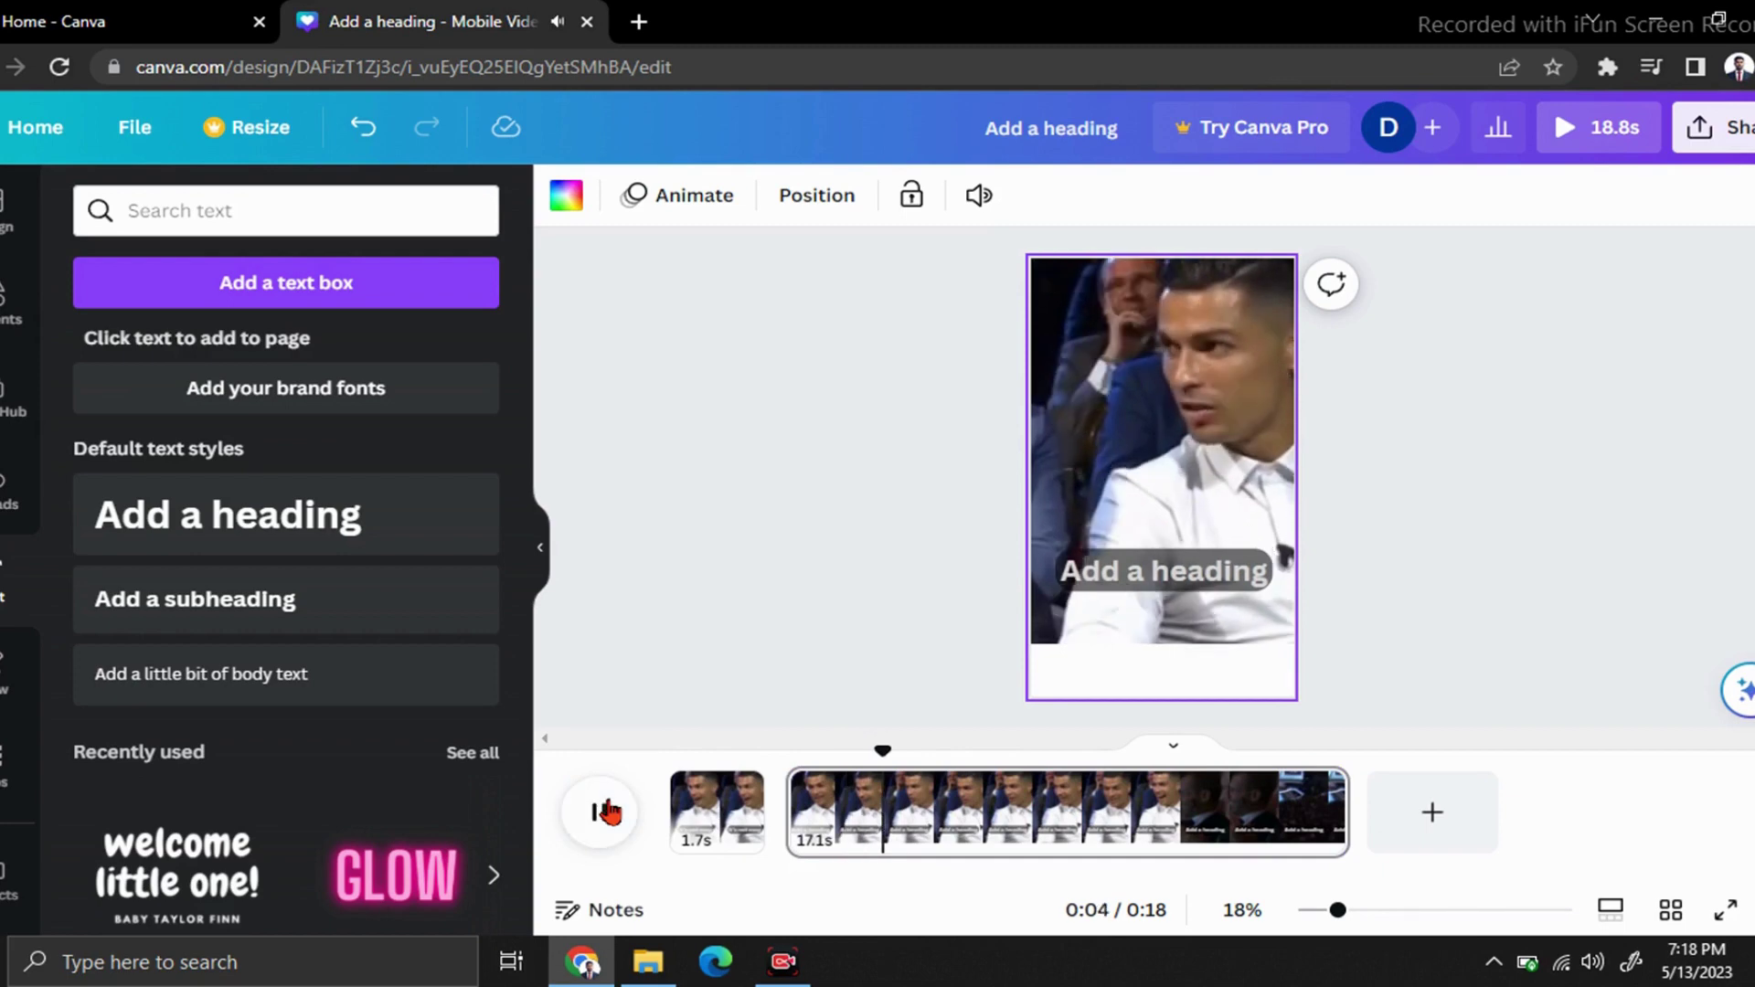
pyautogui.click(601, 812)
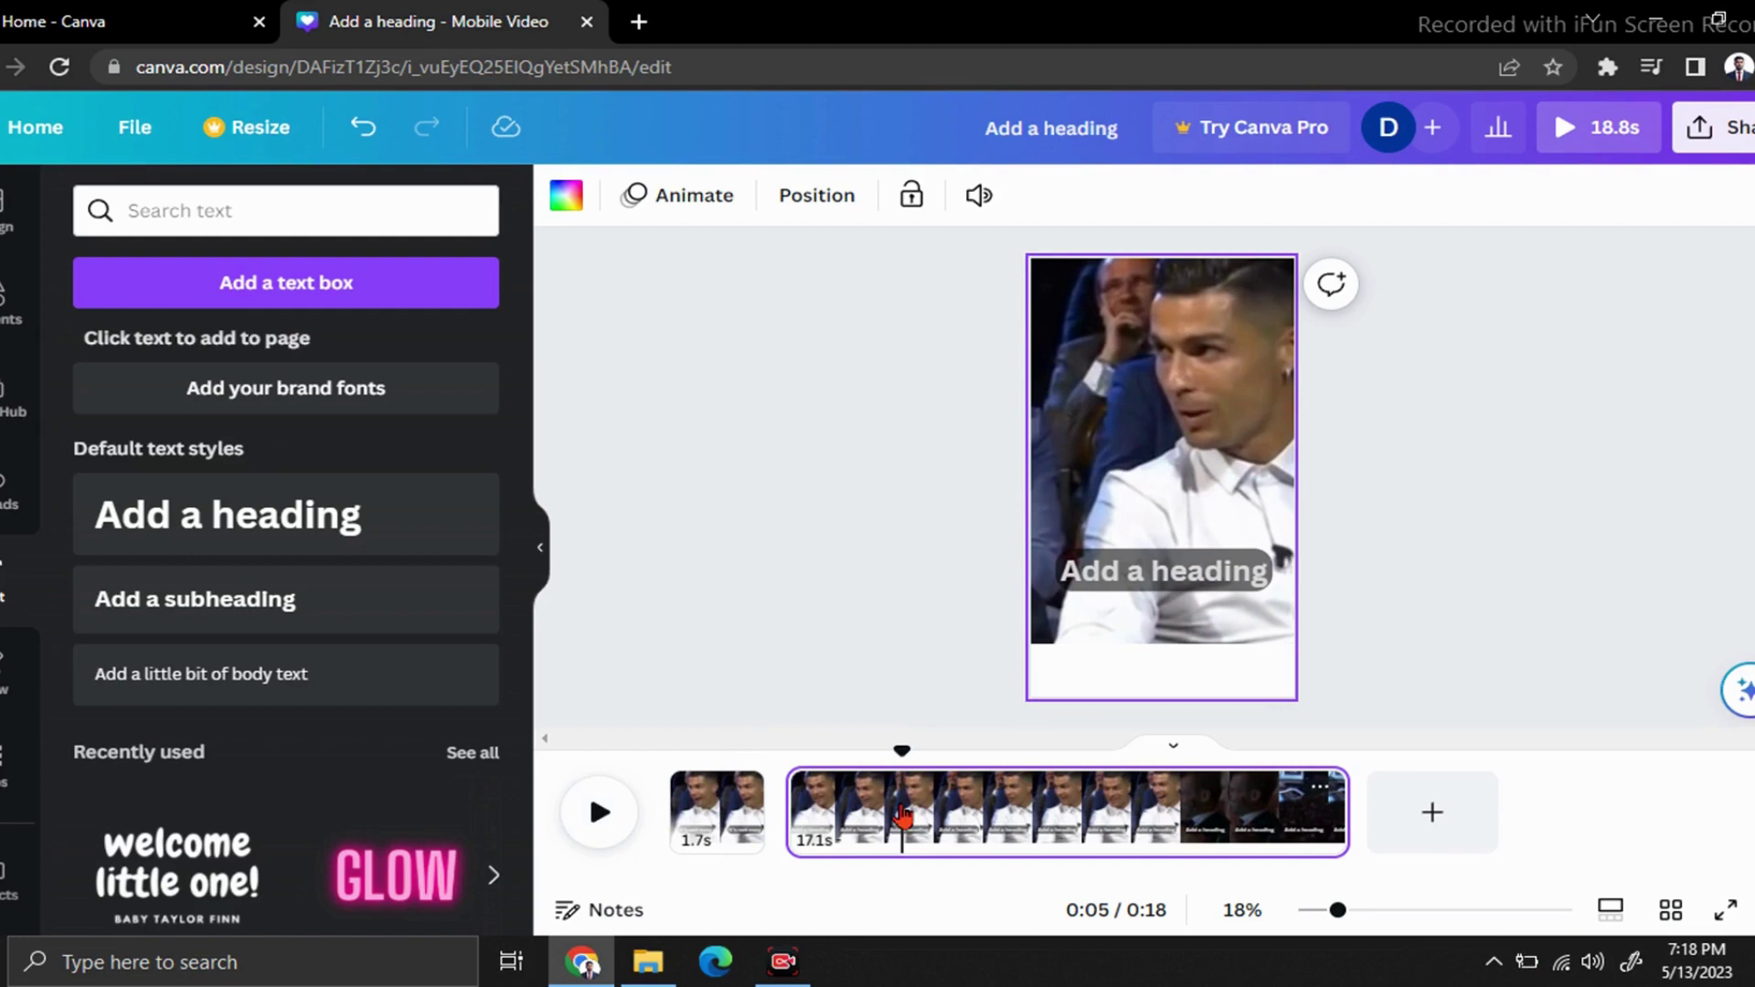
pyautogui.rightClick(903, 814)
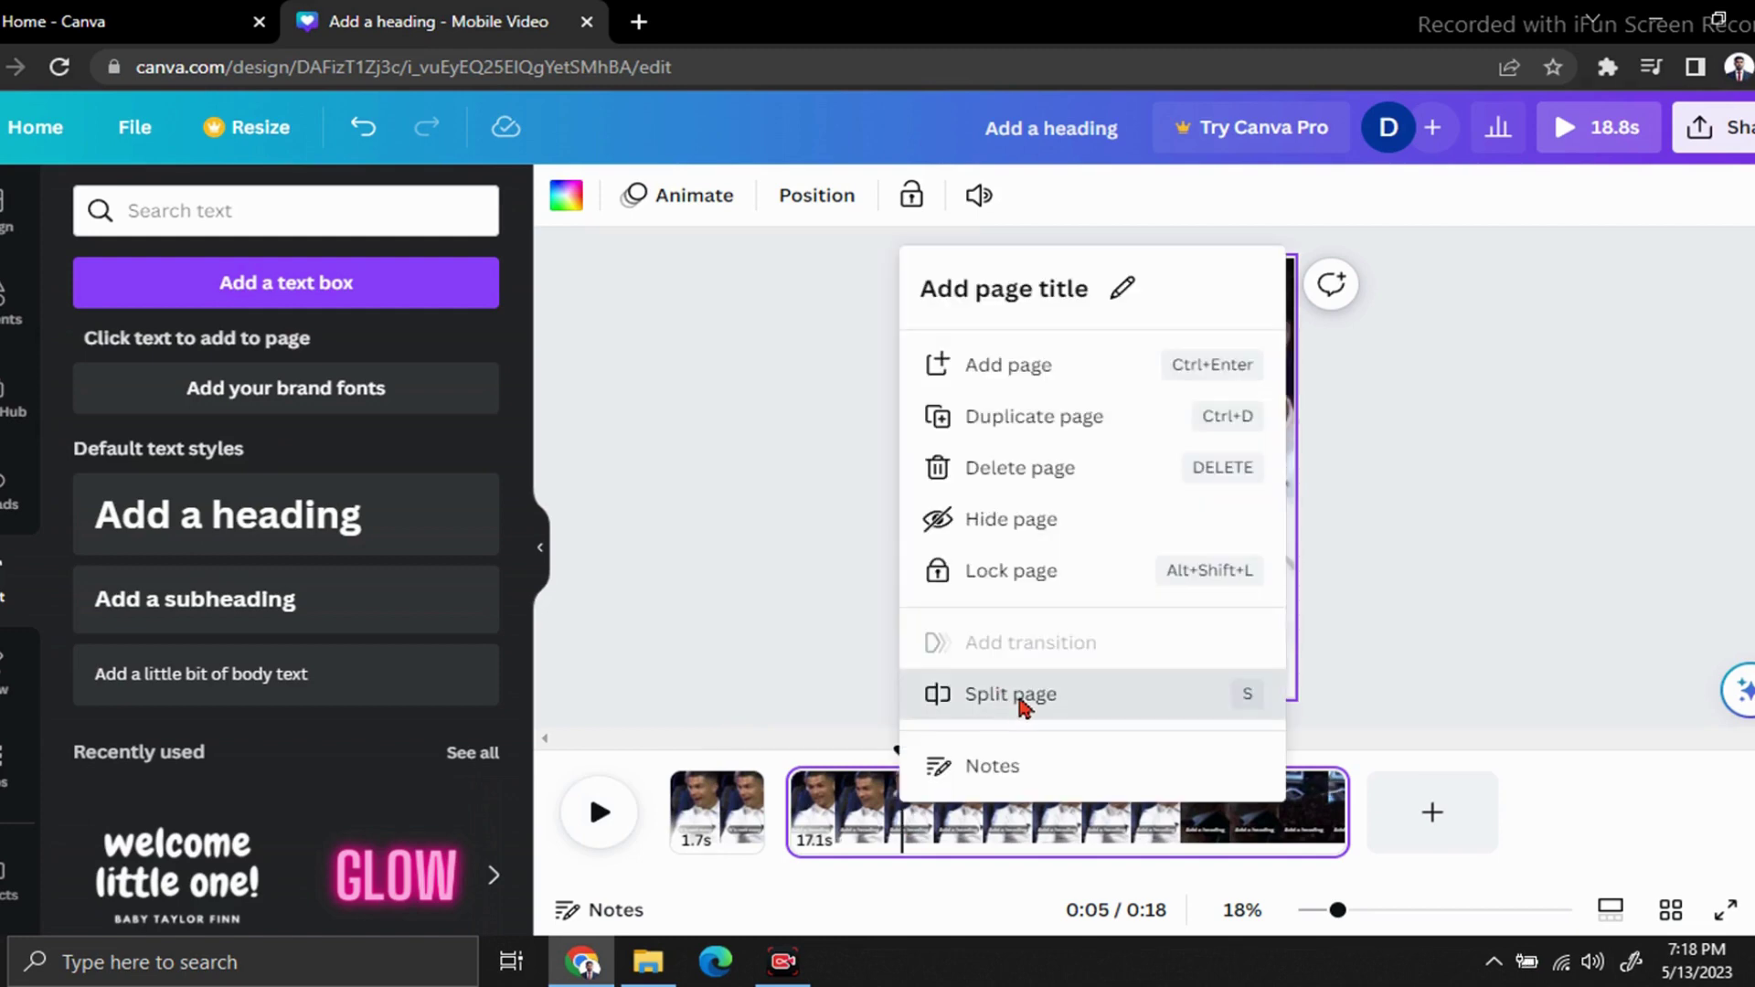
pyautogui.click(1006, 696)
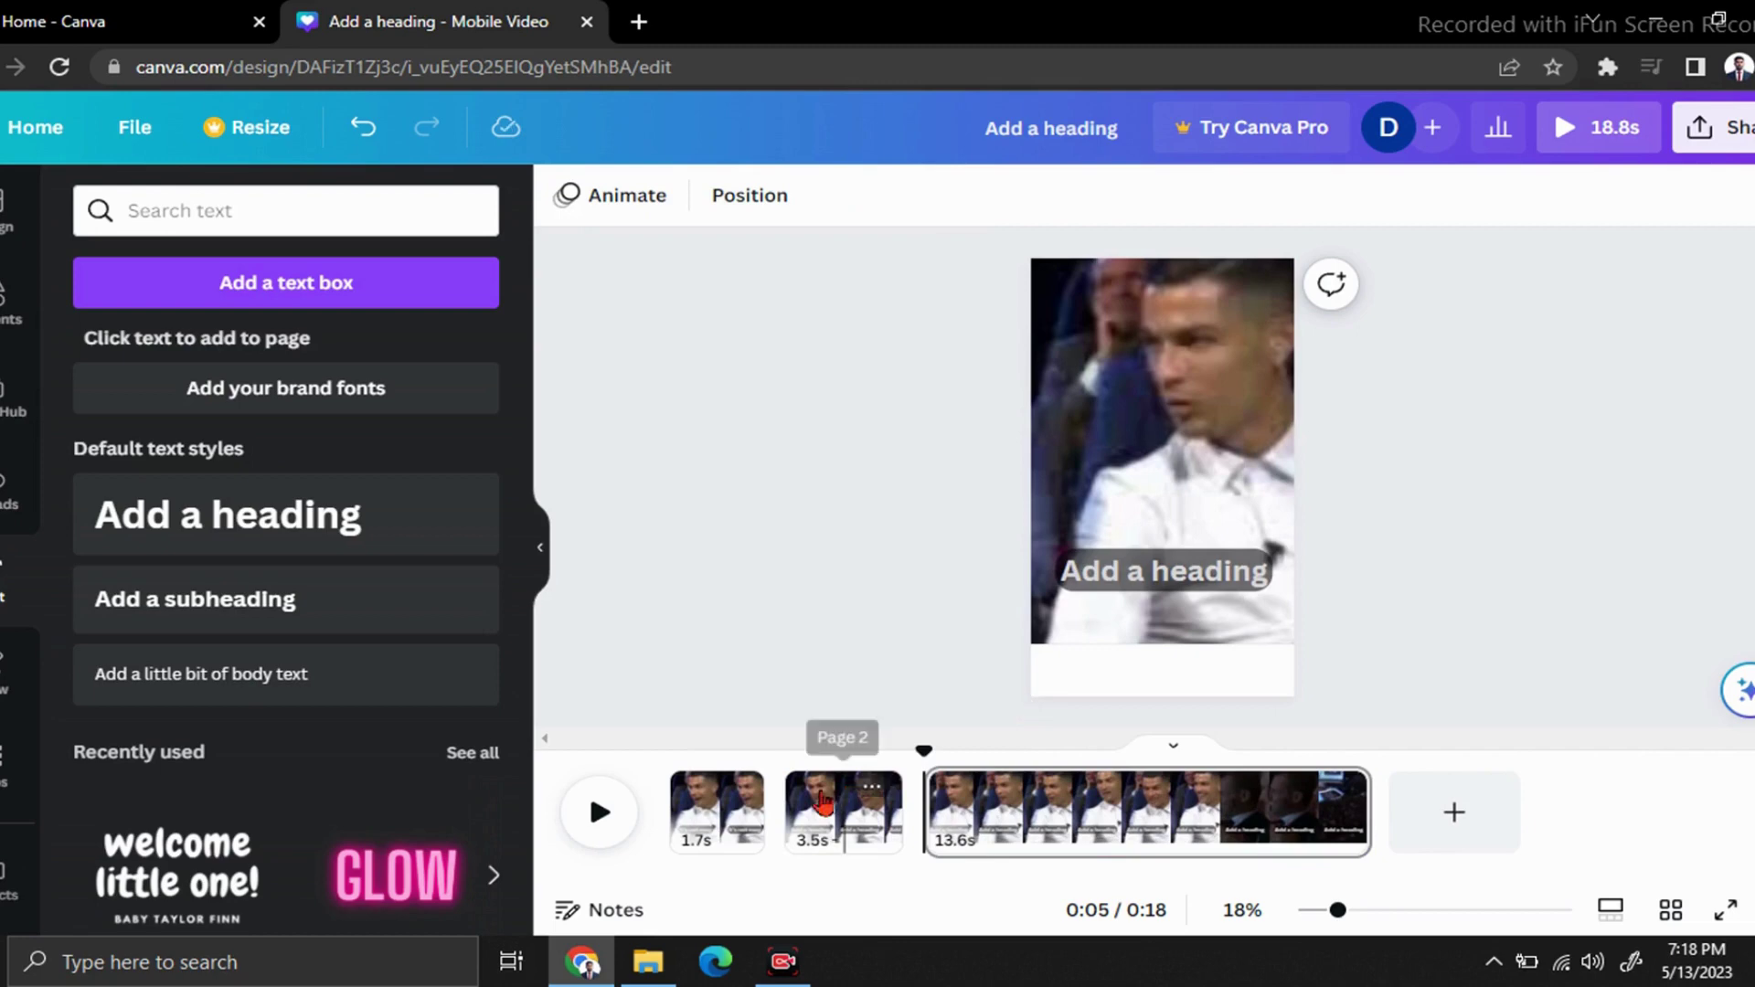
# - On the 3.5s page, overwrite the heading with 'As you know, we had a good relationship'
pyautogui.click(881, 834)
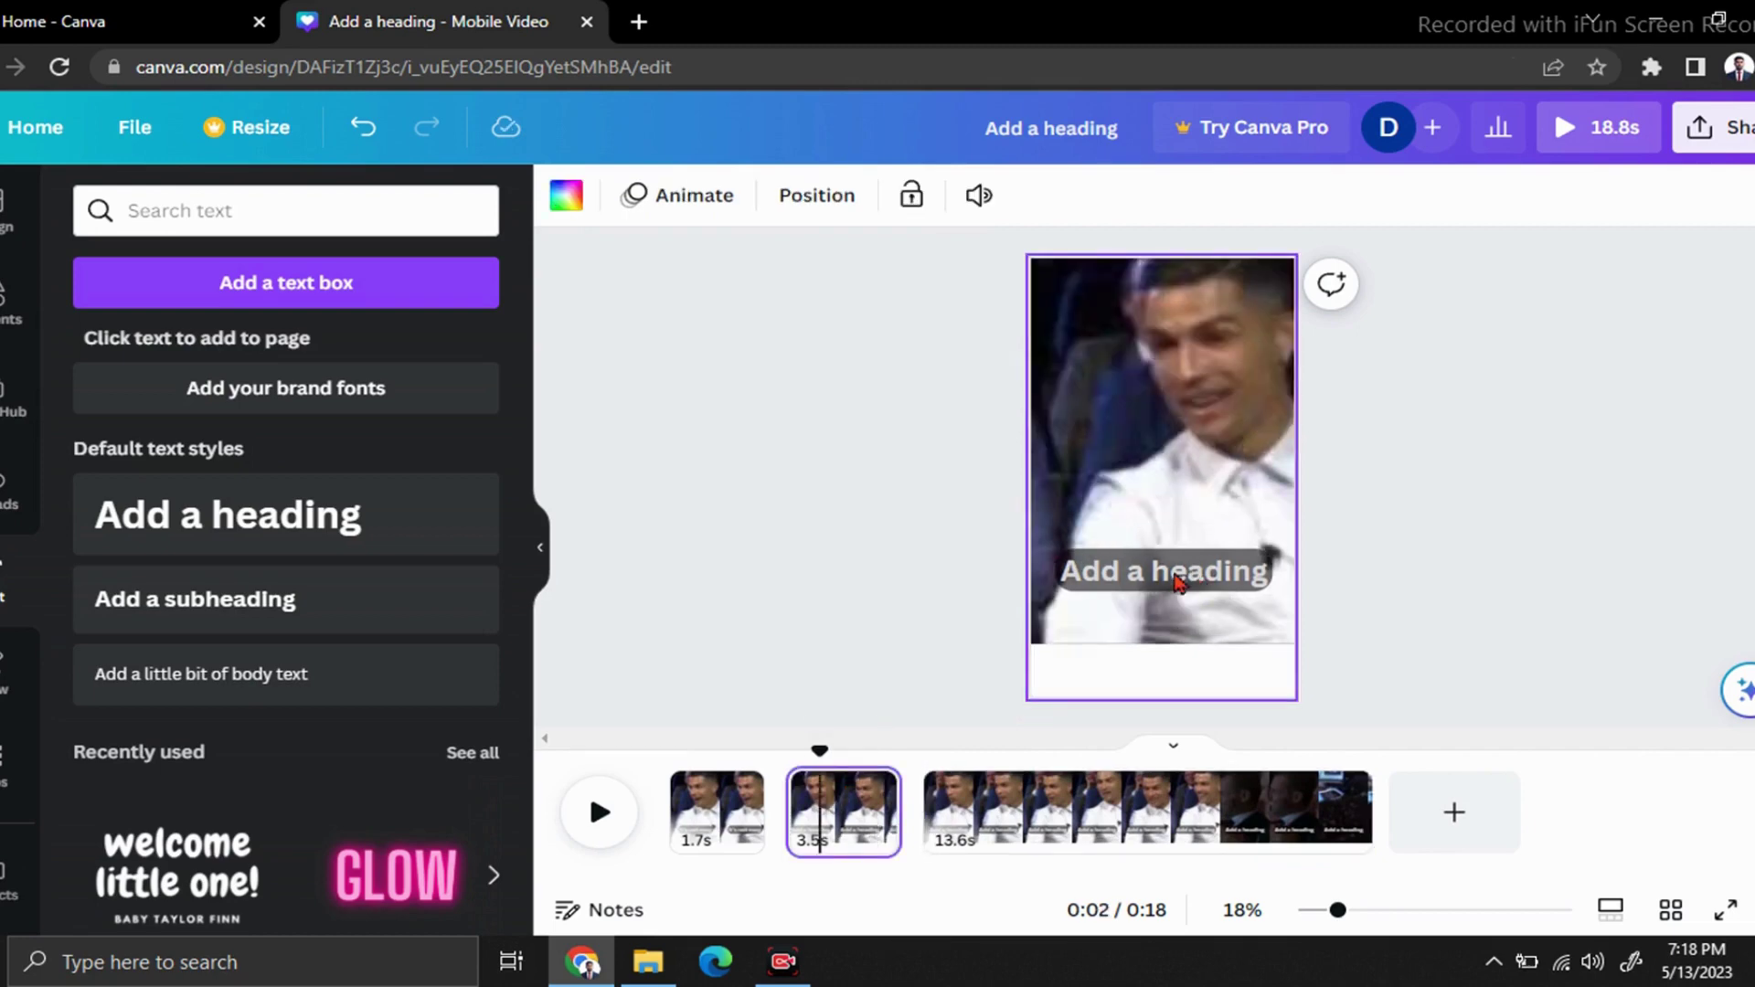
pyautogui.doubleClick(1178, 583)
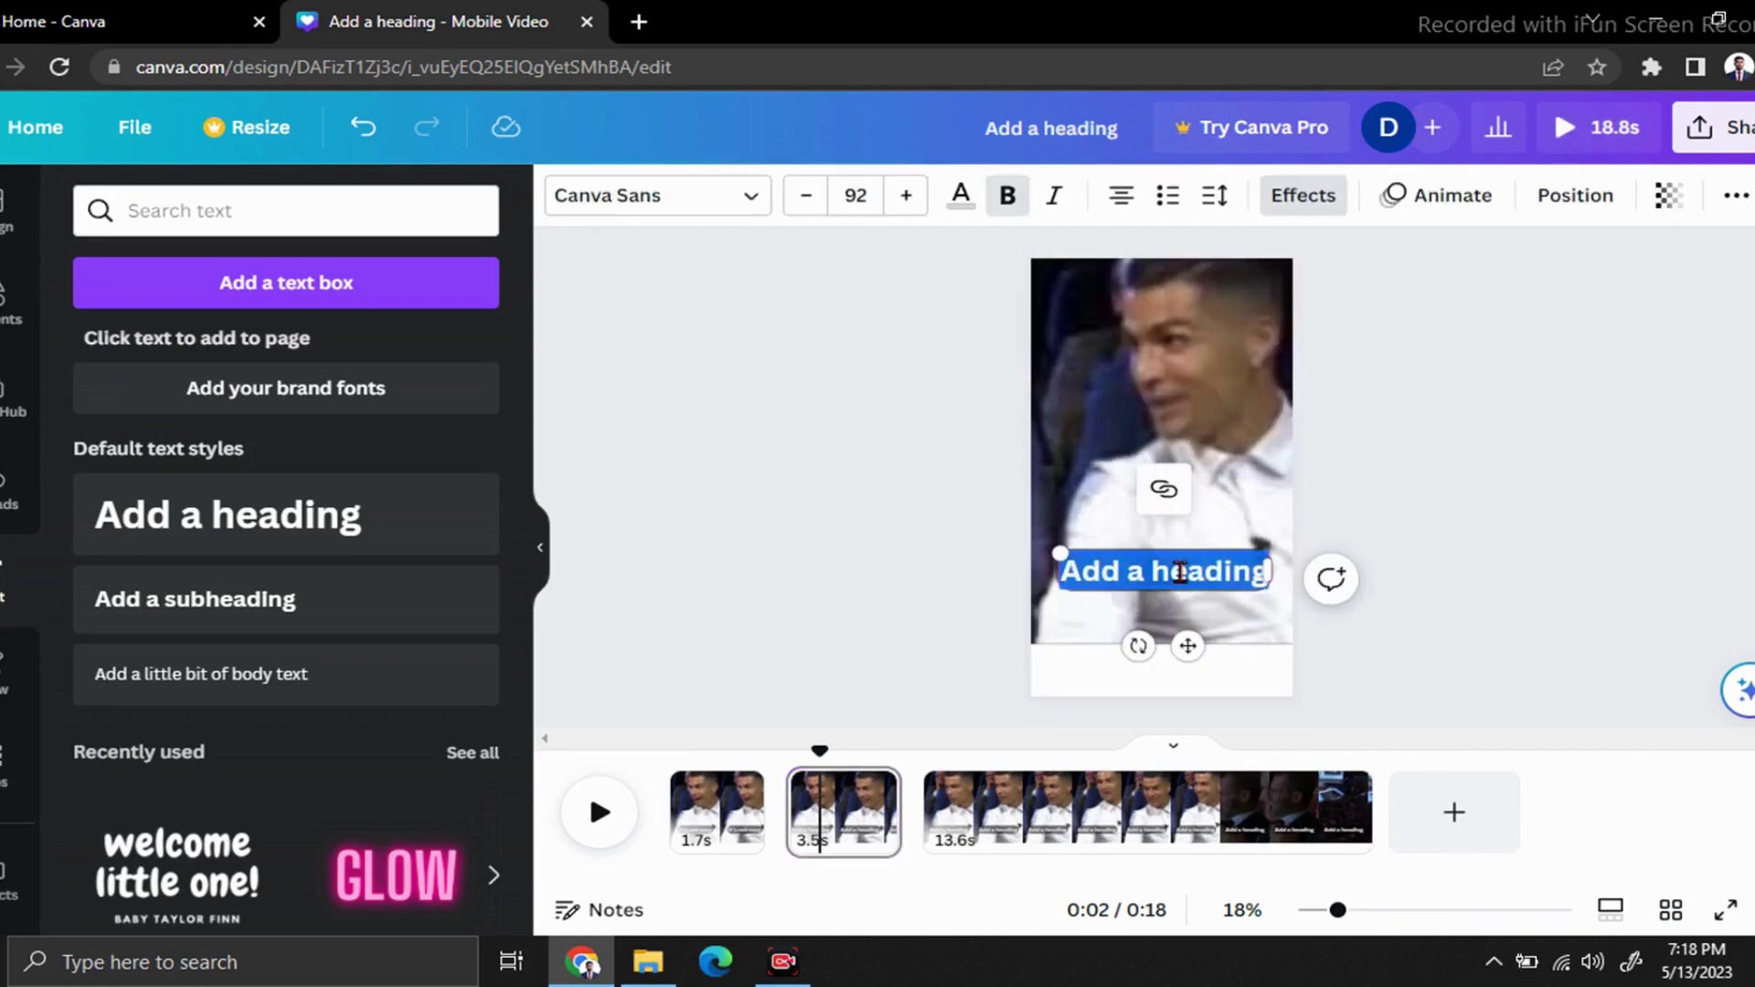
pyautogui.write('As')
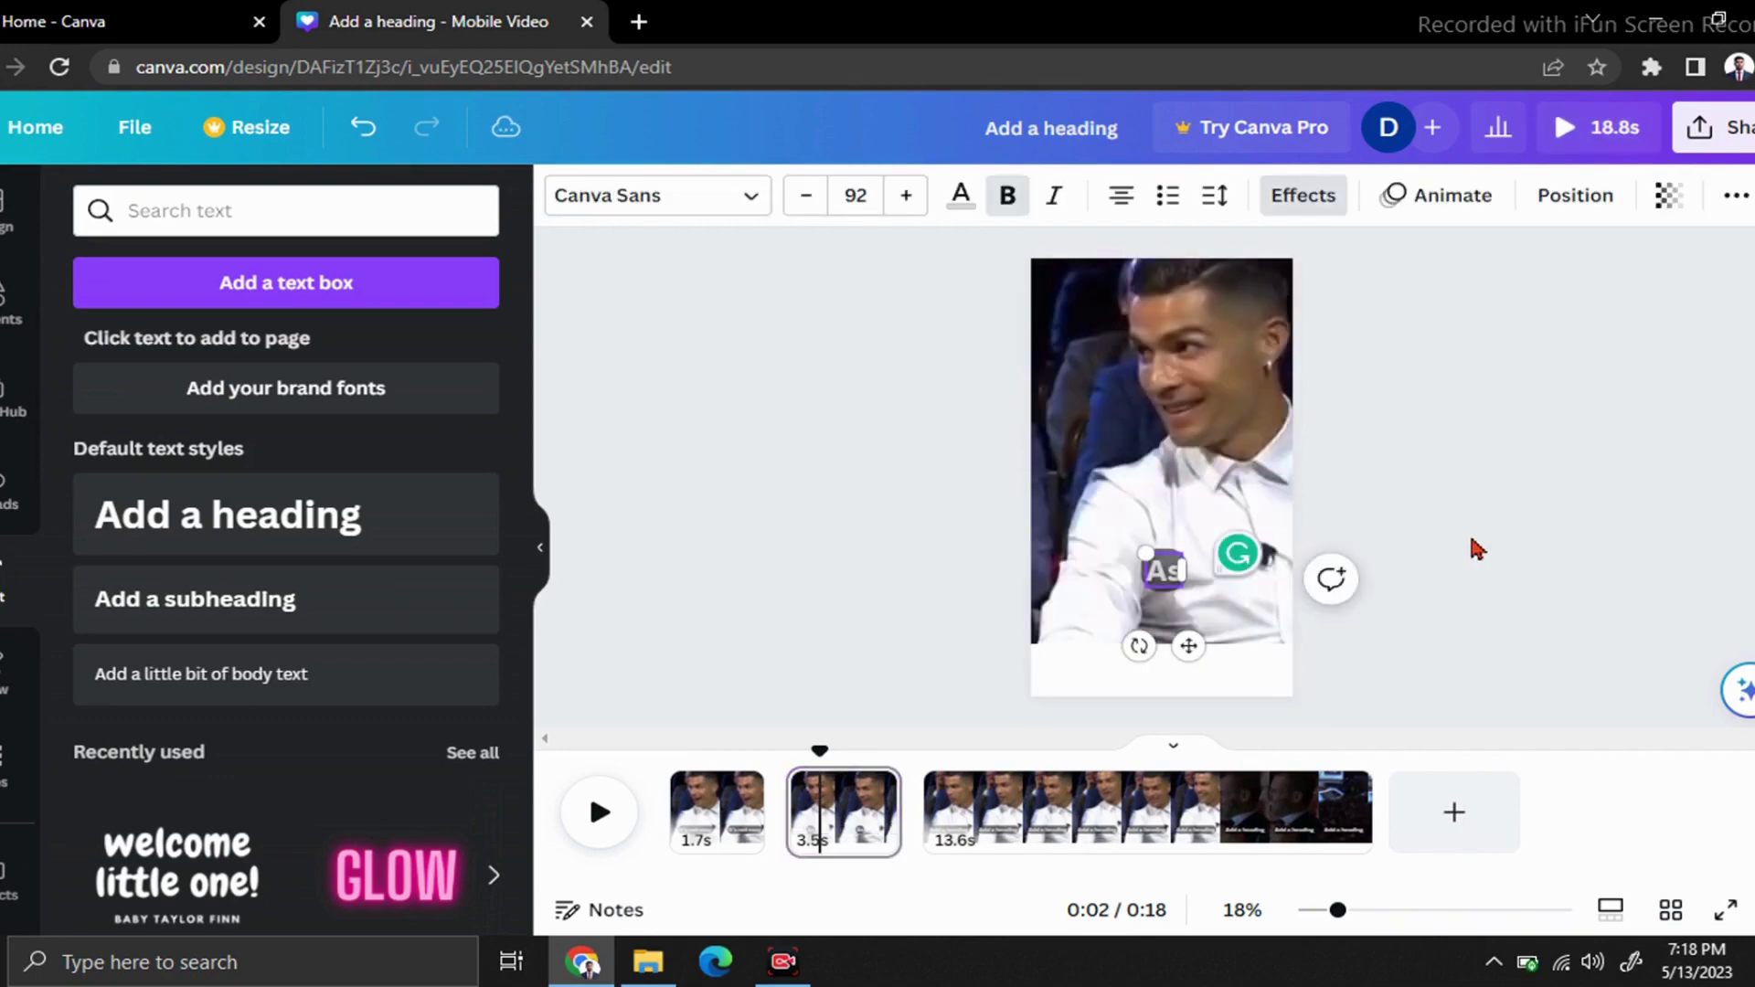
pyautogui.write(' you know')
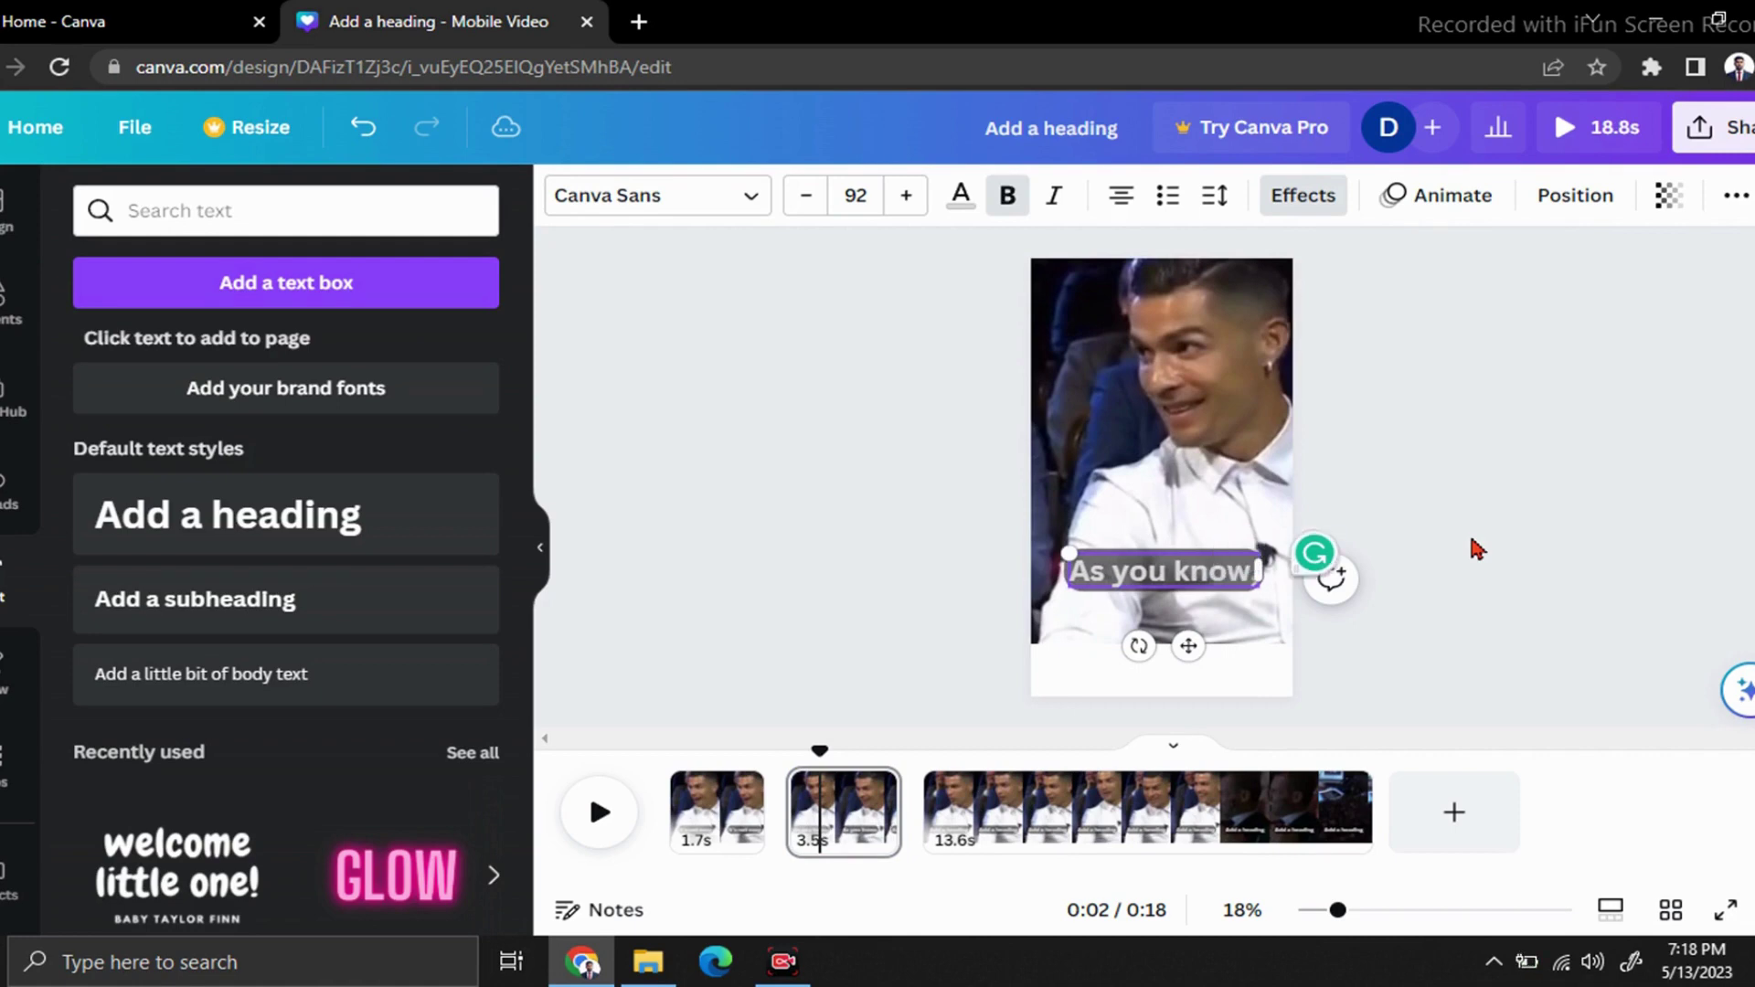
pyautogui.write(', we had')
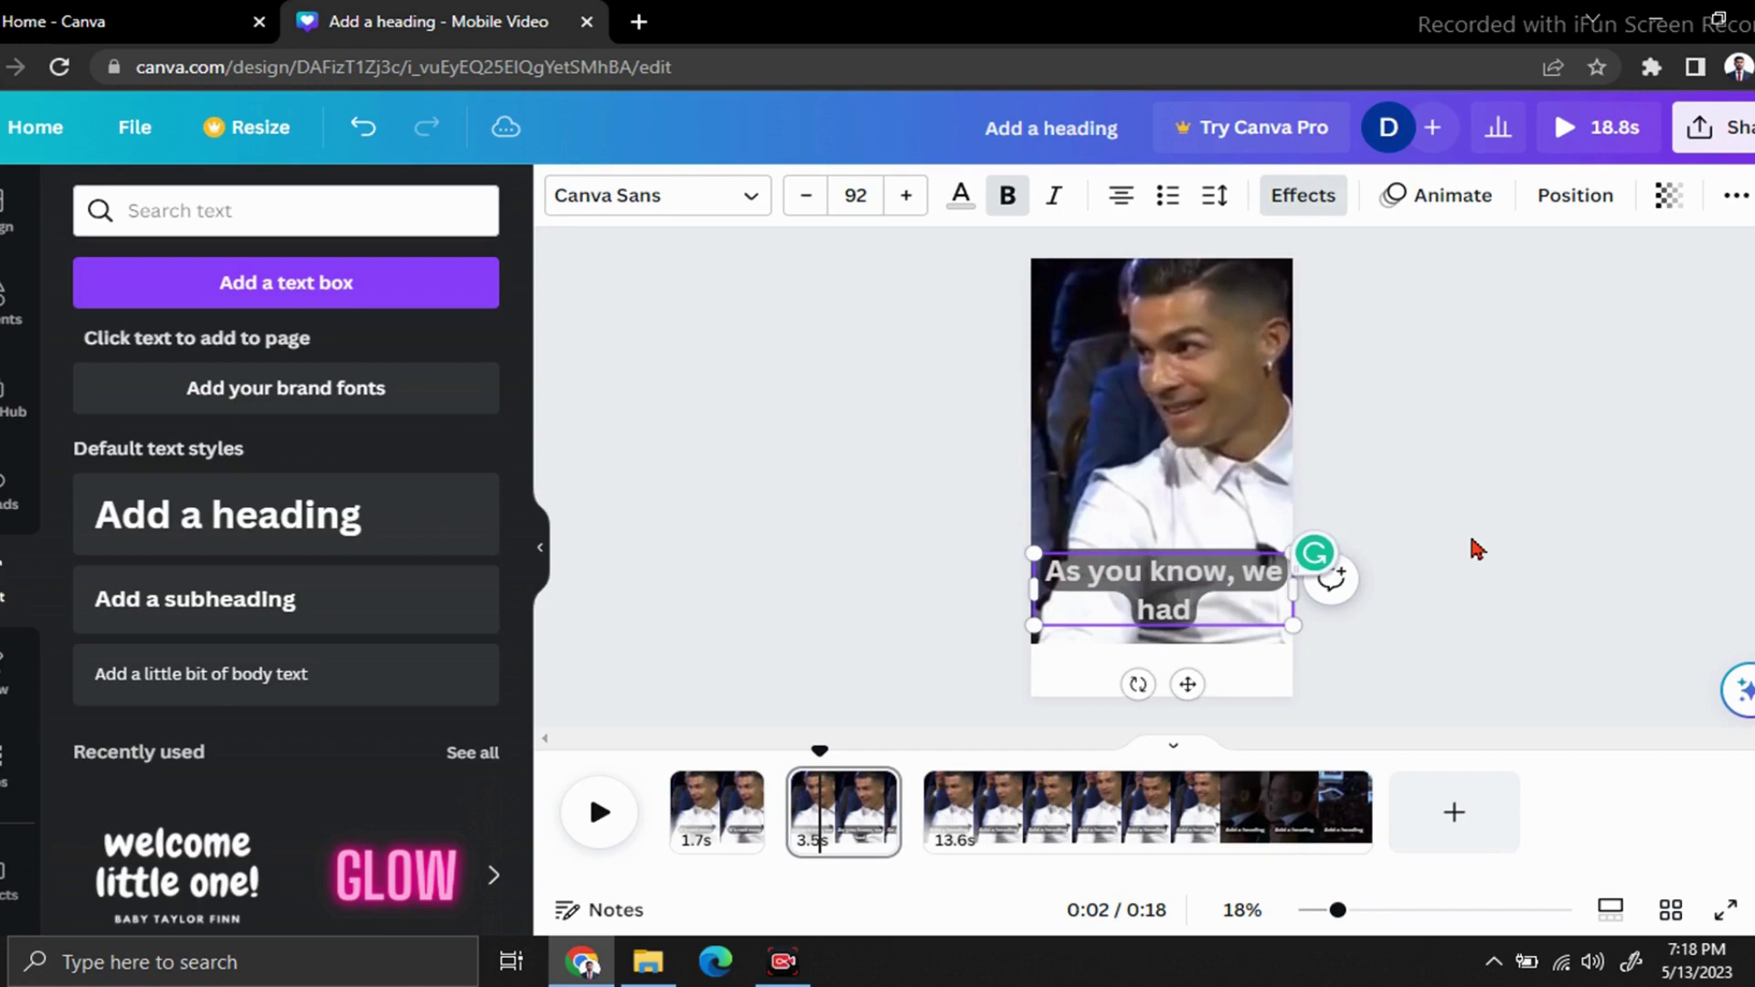
pyautogui.write(' a good')
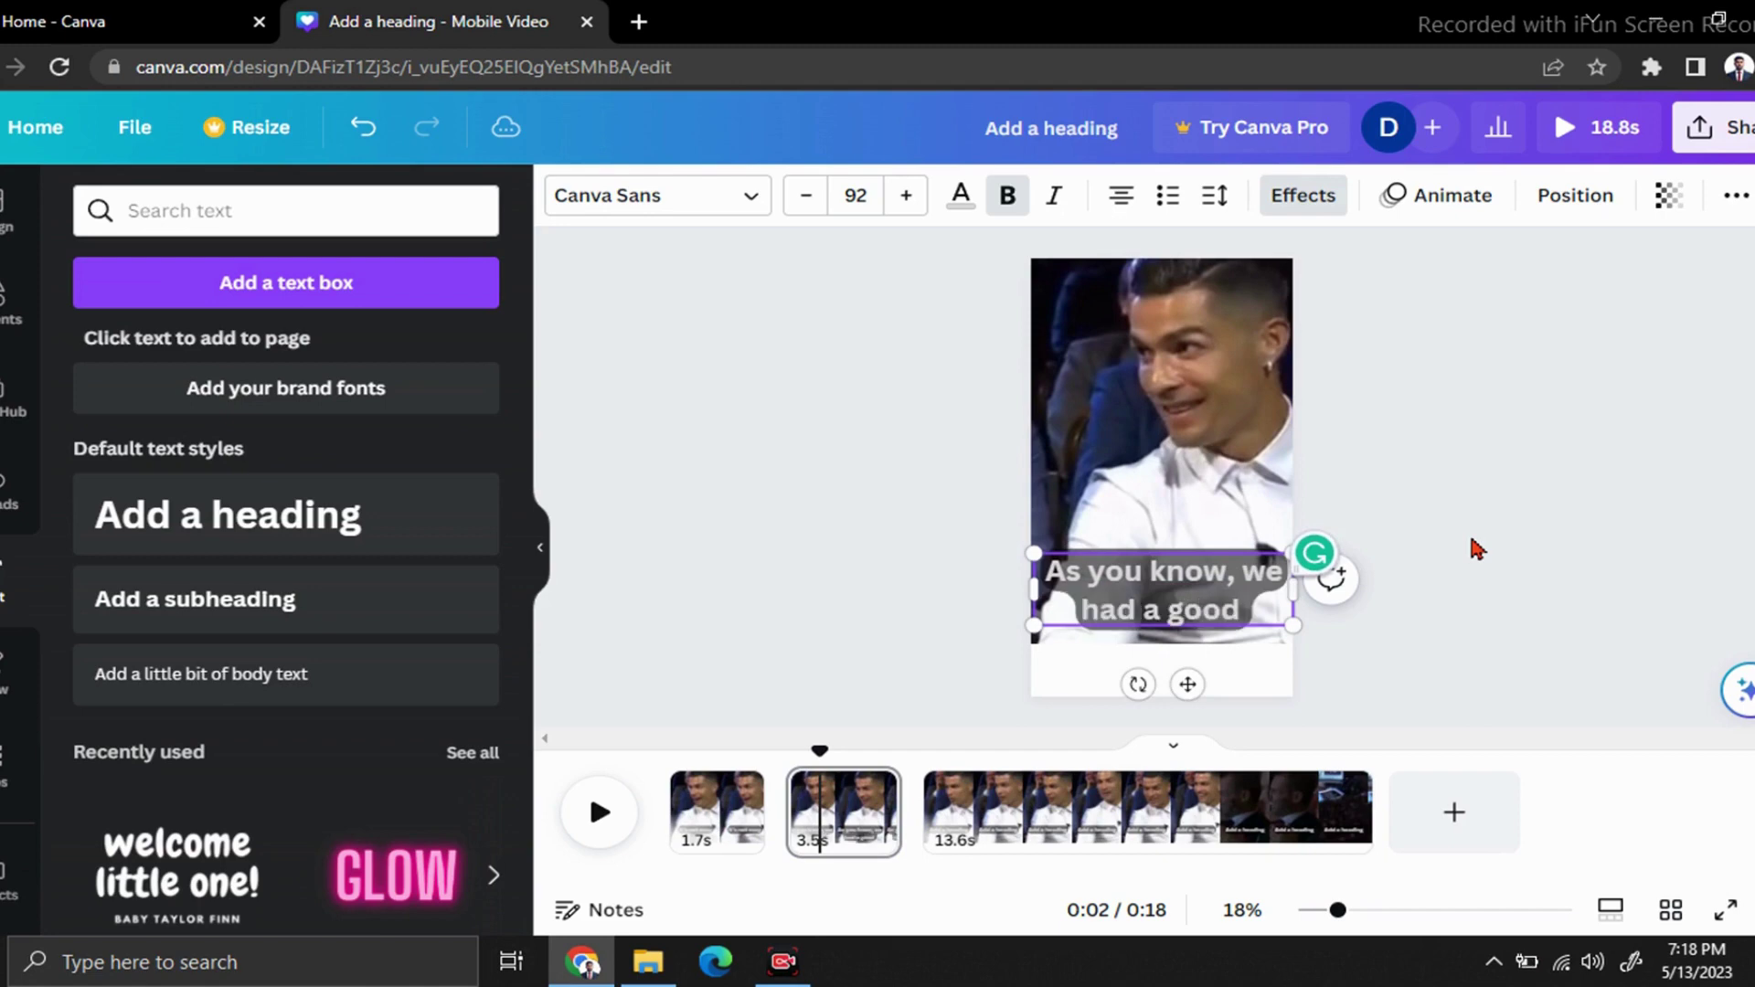
pyautogui.write(' relation')
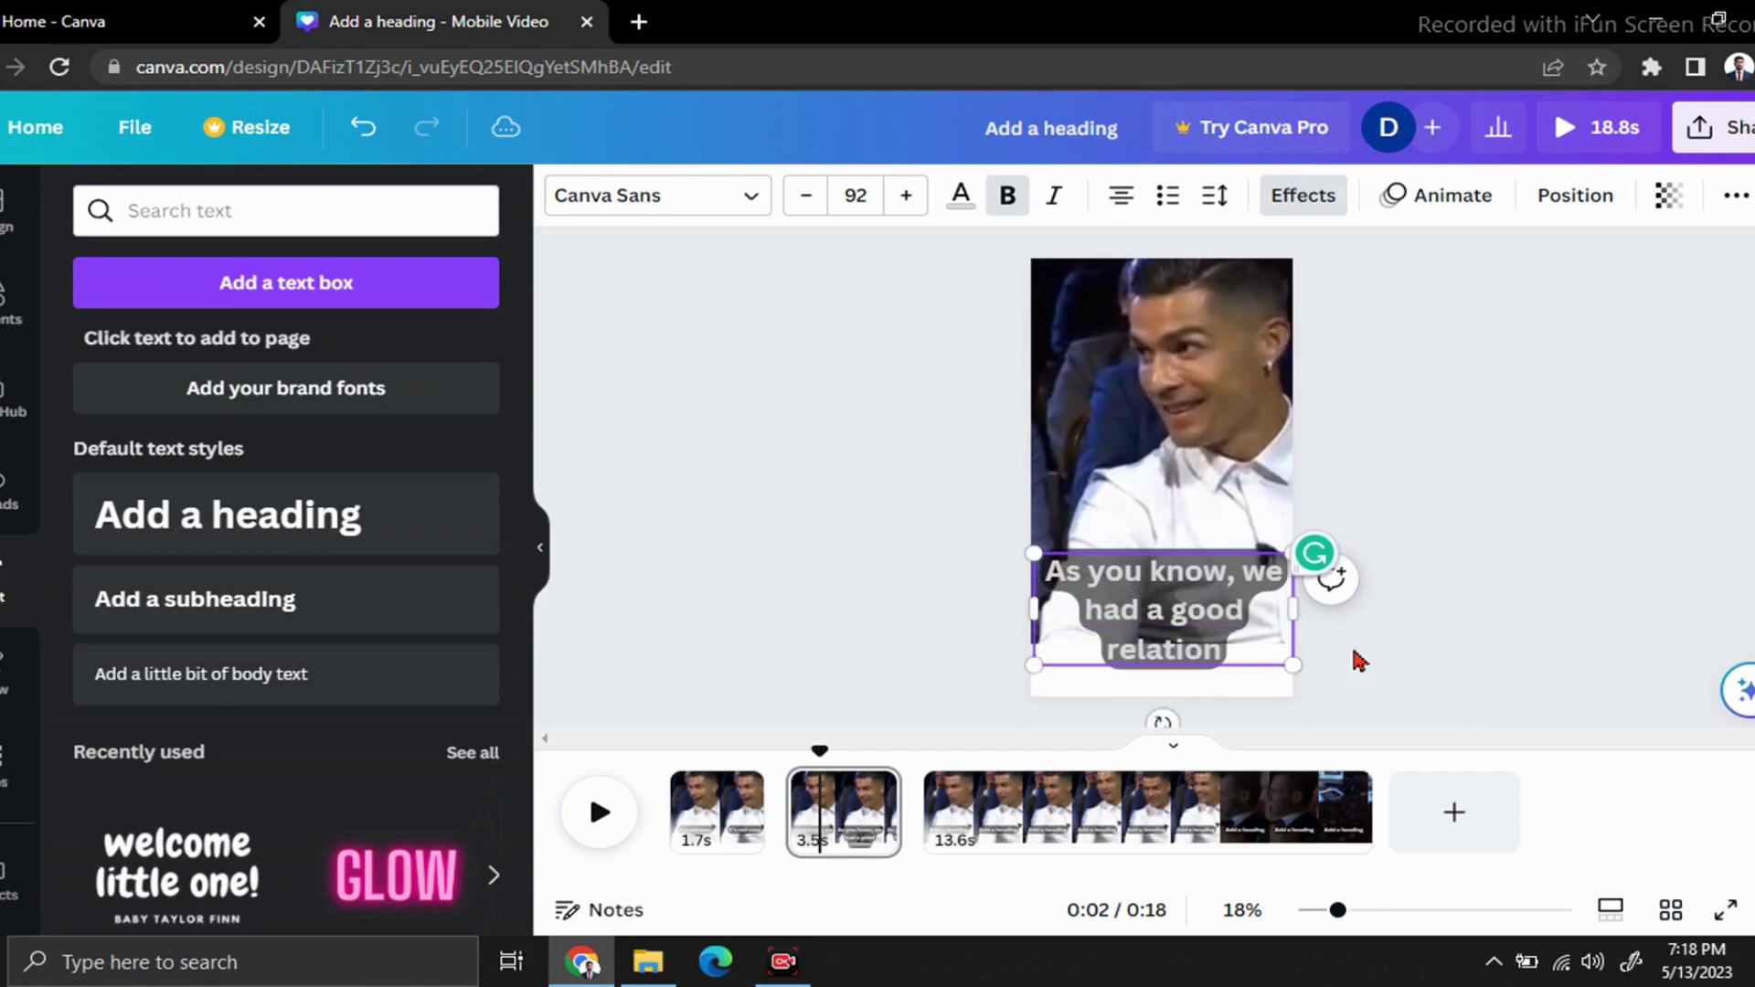
pyautogui.write('ship')
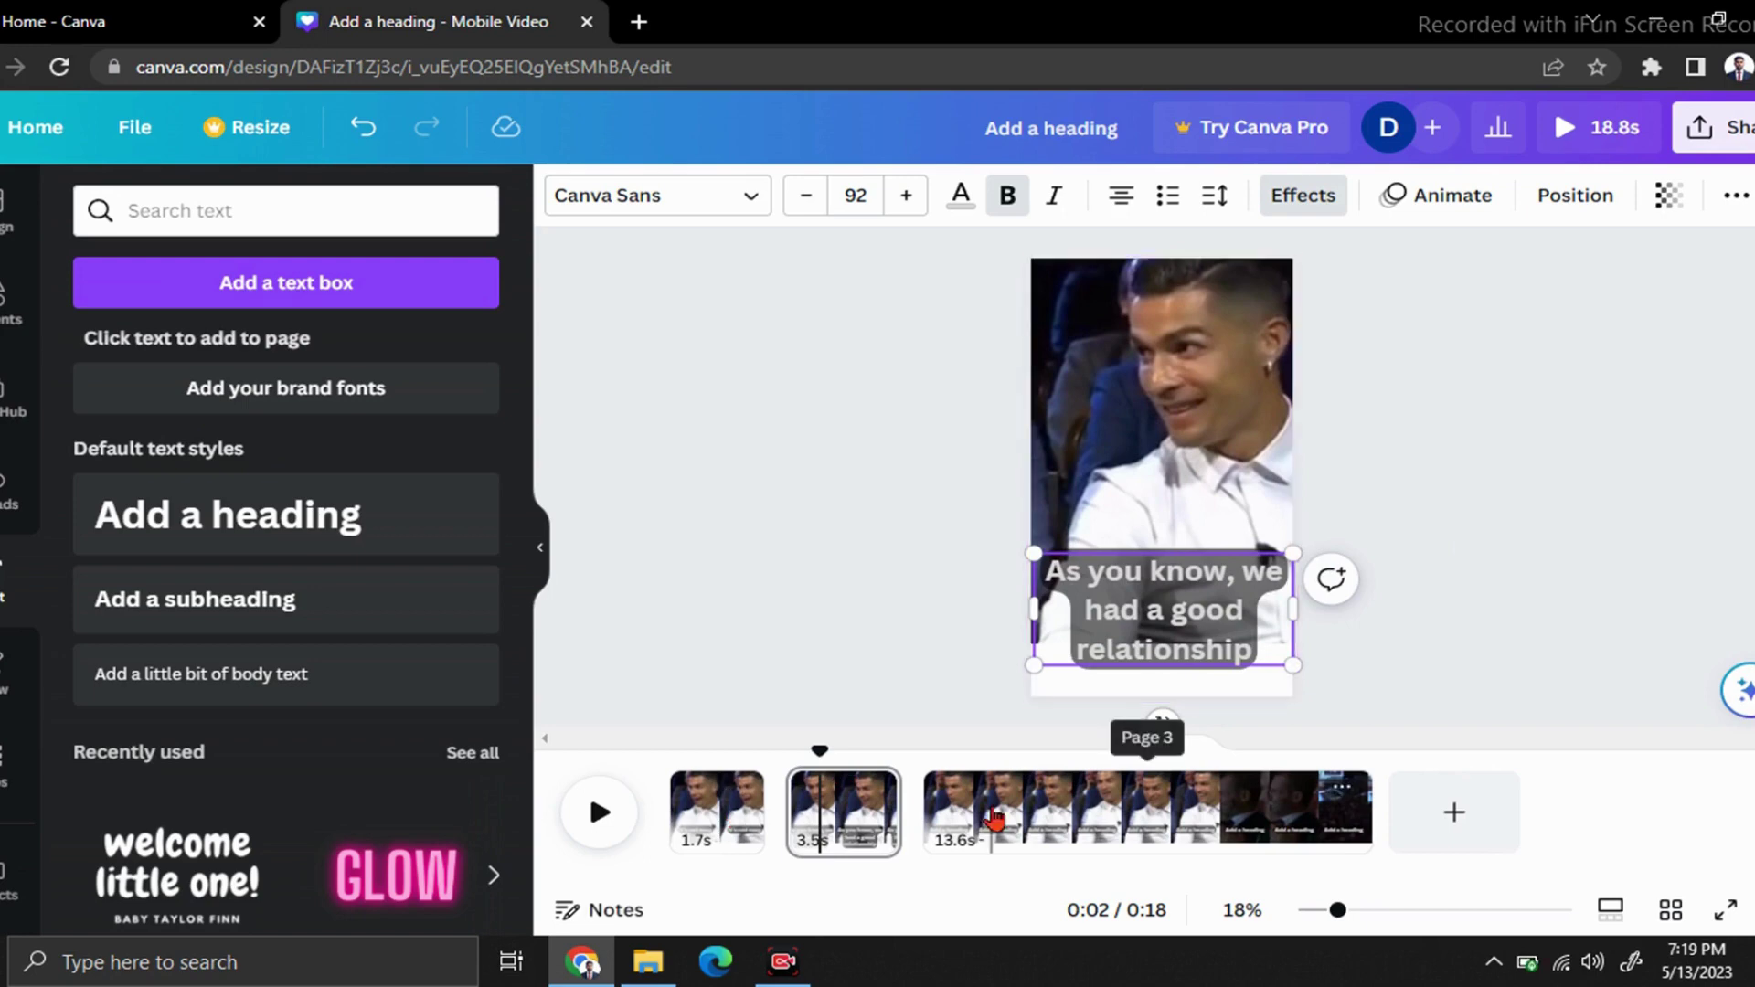
# - Open the Download panel from Share, set to MP4 Video at 1080p for all 3 pages
pyautogui.click(1742, 131)
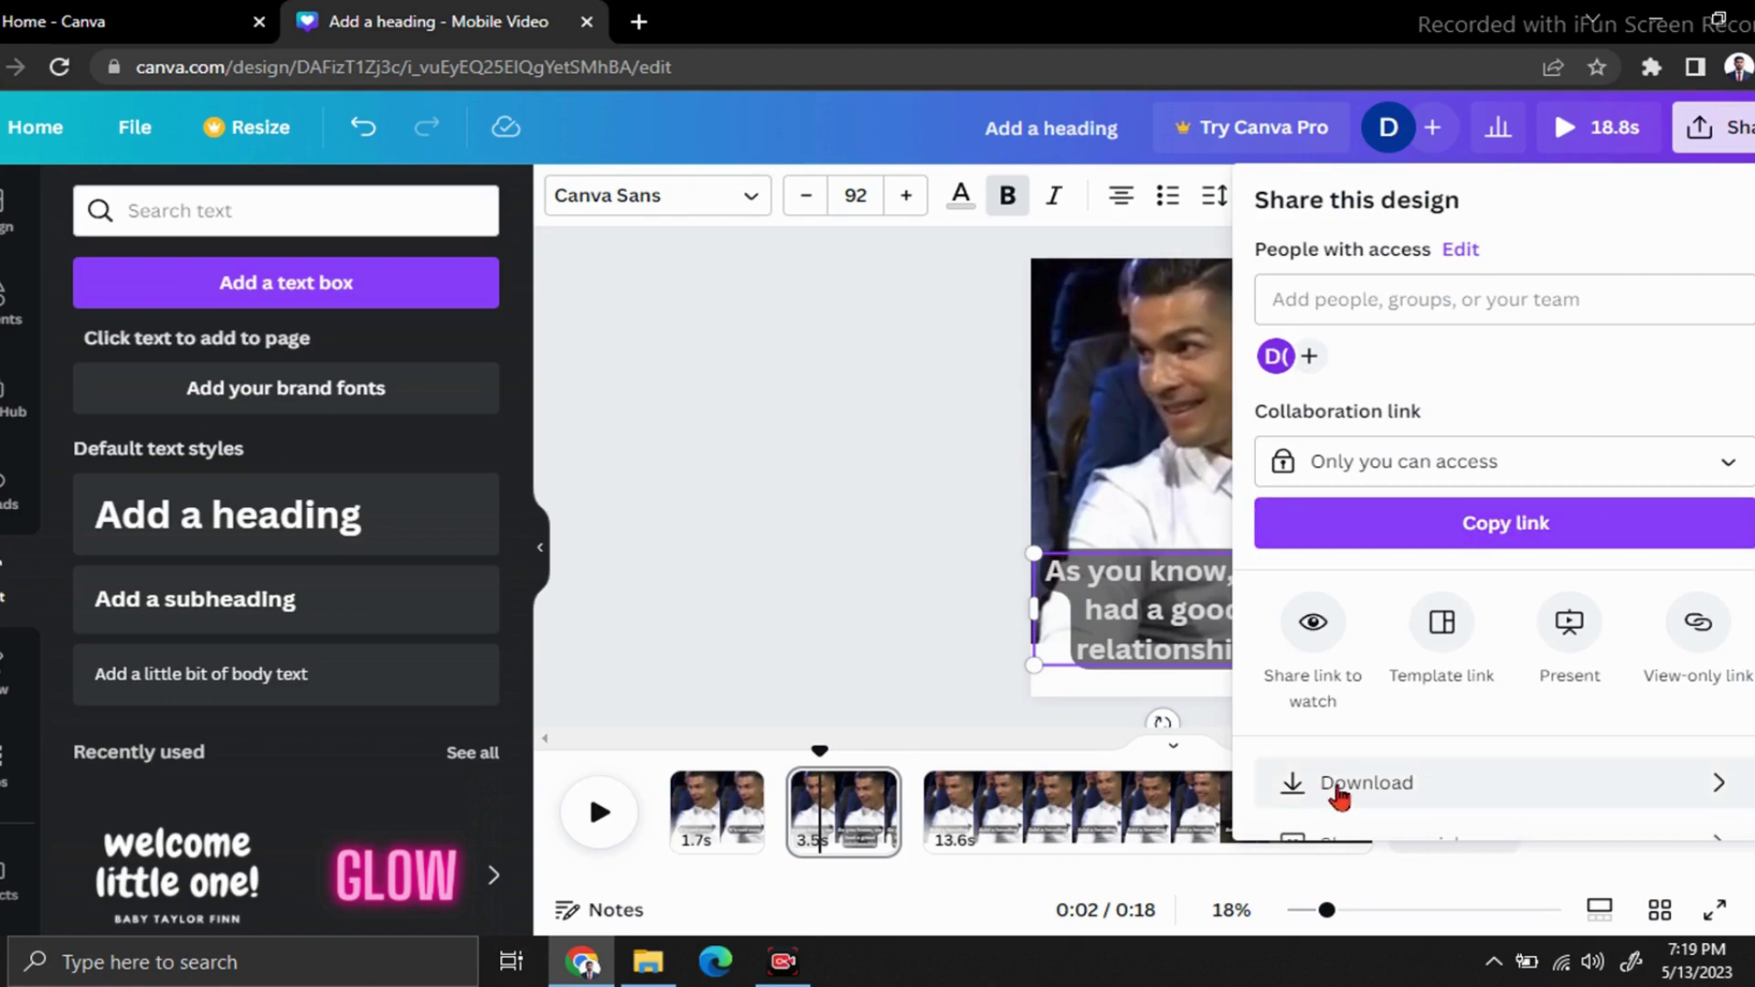
pyautogui.click(1495, 782)
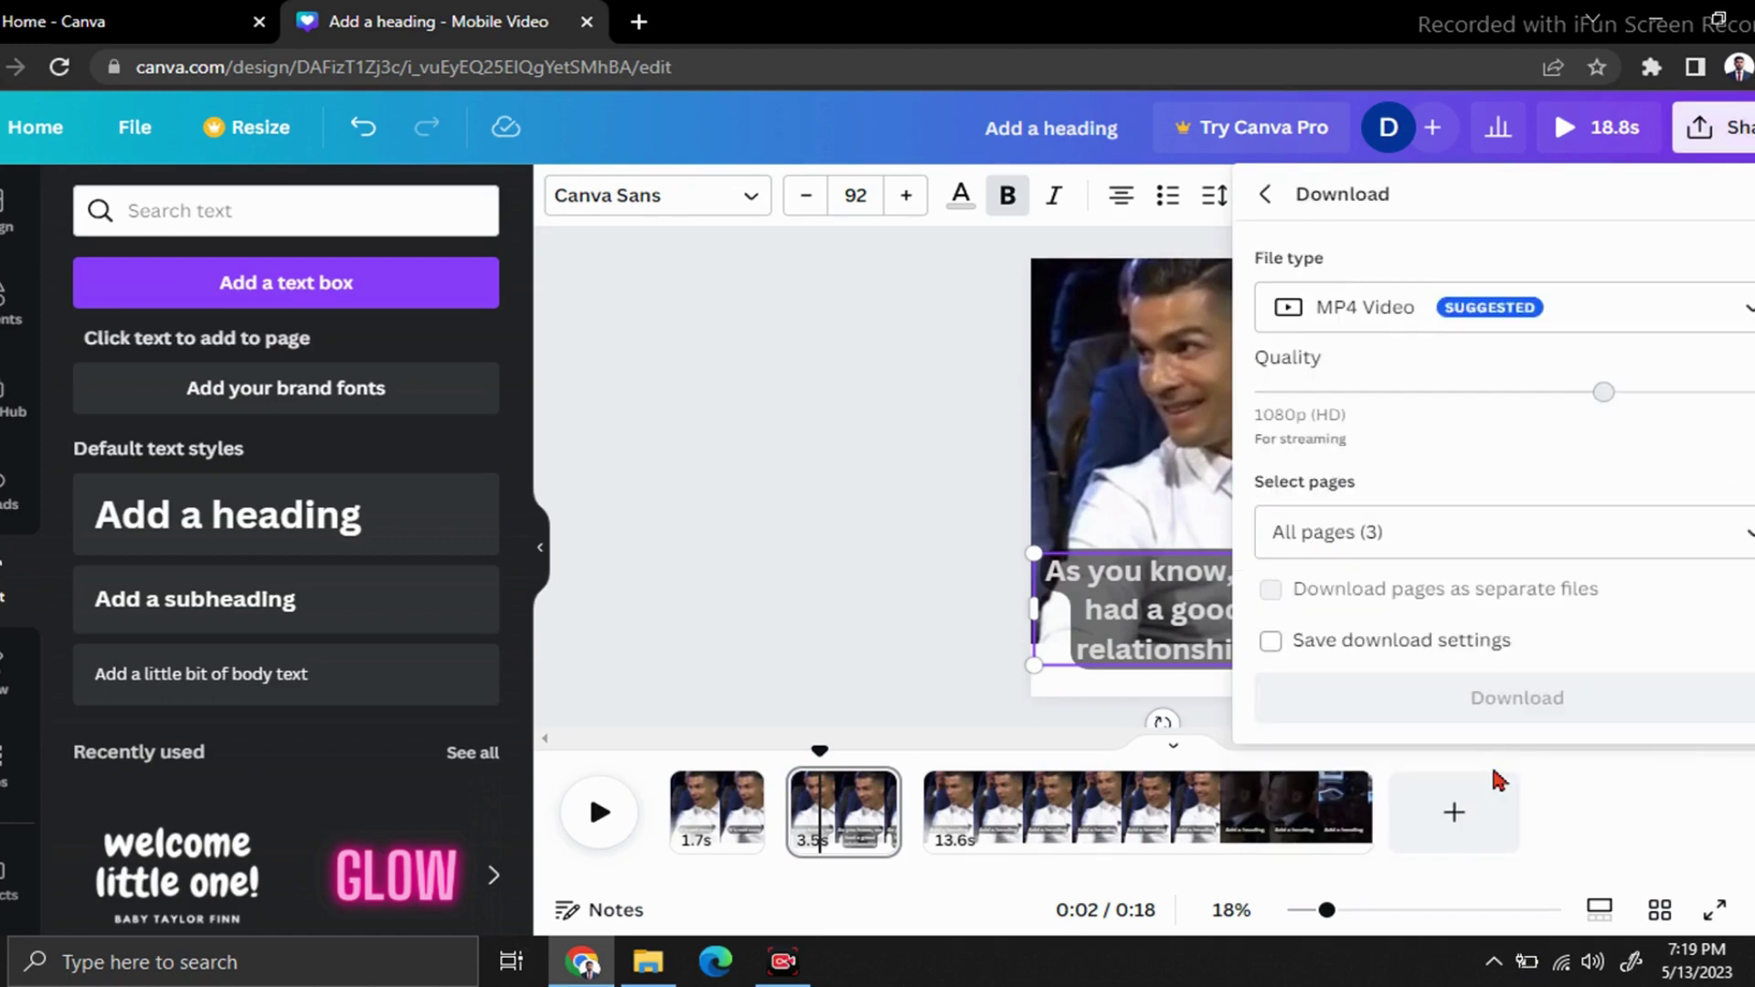